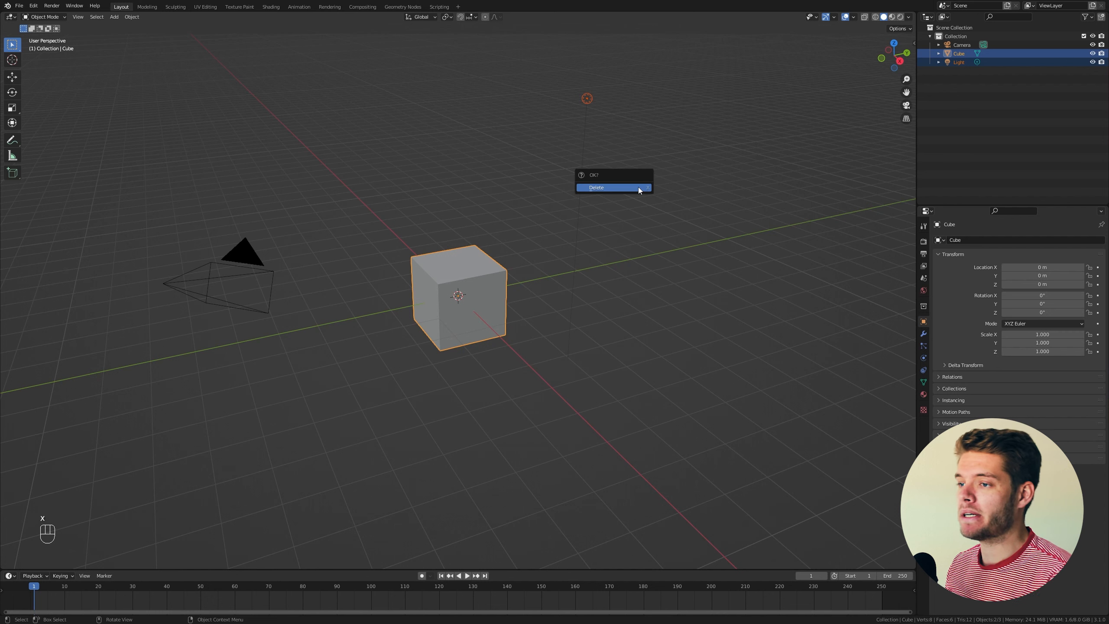
# Delete the default cube and light, and align the camera to the top view of the scene
pyautogui.click(638, 188)
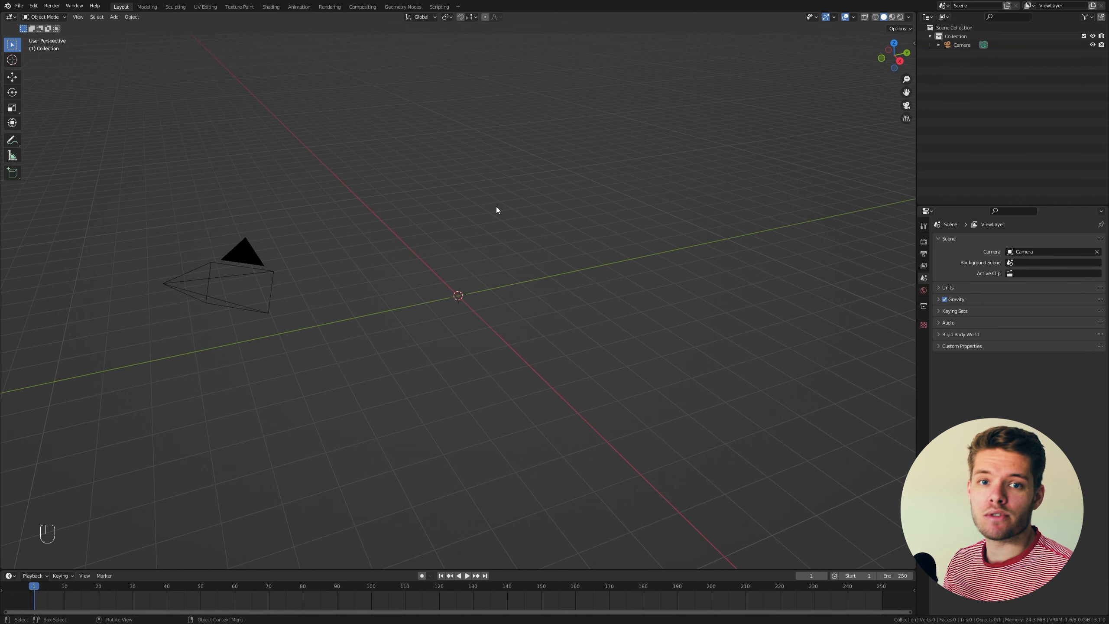
pyautogui.press('KP_7')
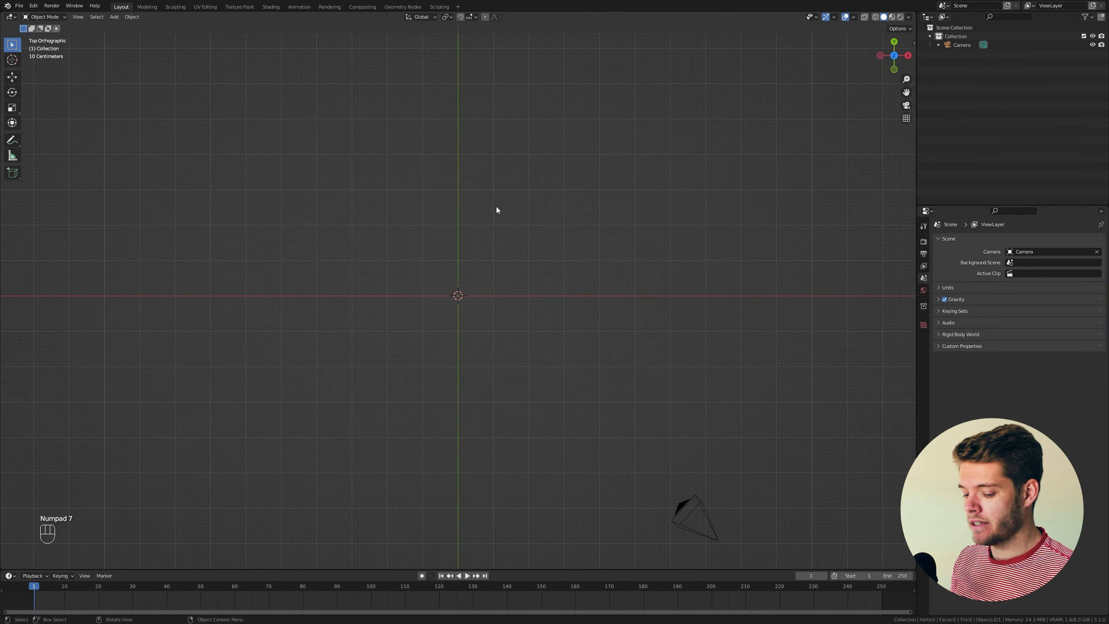
pyautogui.press('ctrl+alt+KP_0')
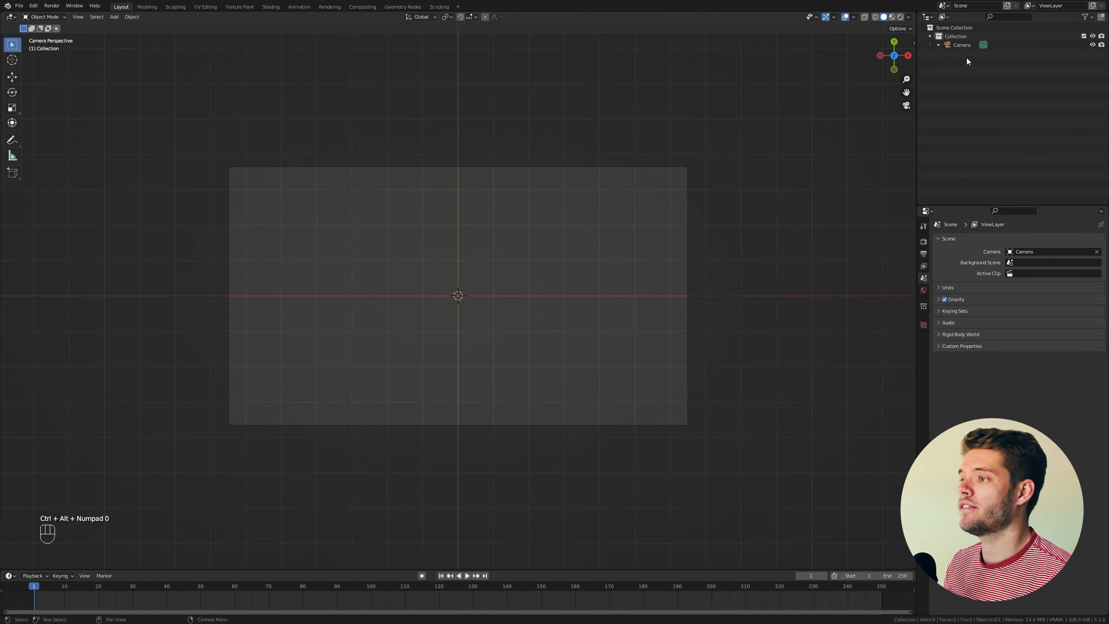
# Change the camera type to Orthographic and set its orthographic scale to 35
pyautogui.click(960, 45)
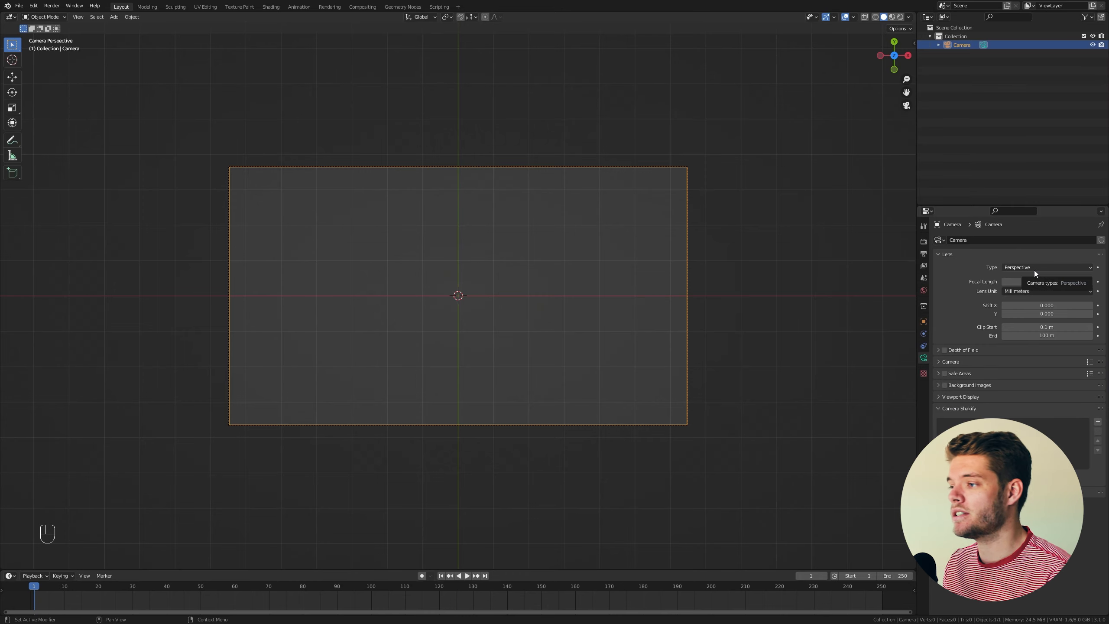
pyautogui.click(1035, 270)
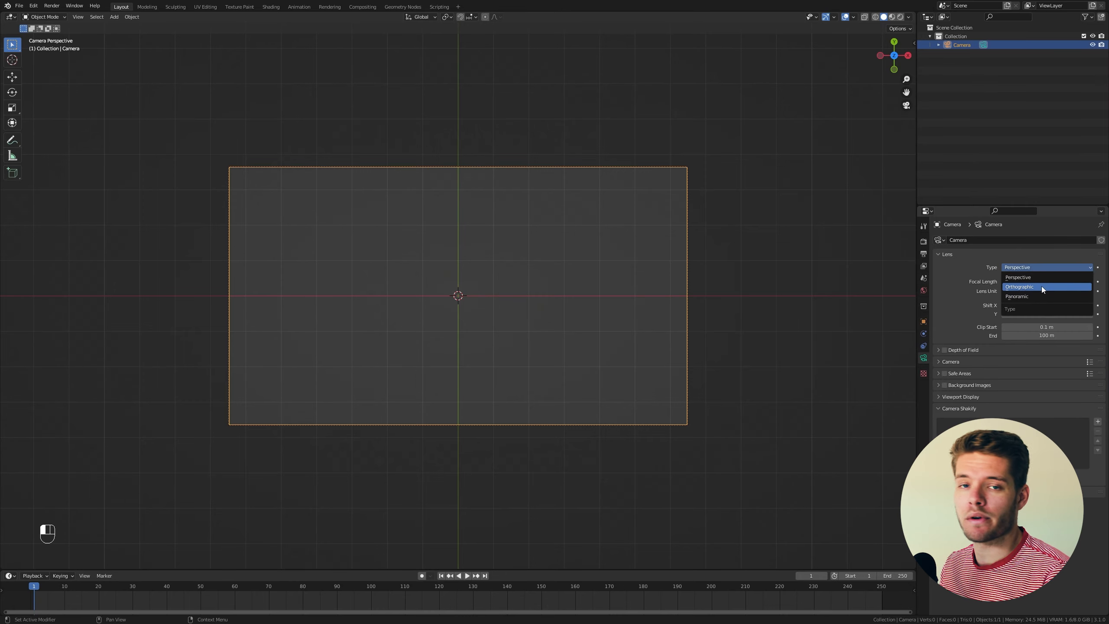
pyautogui.click(1042, 286)
pyautogui.click(1046, 283)
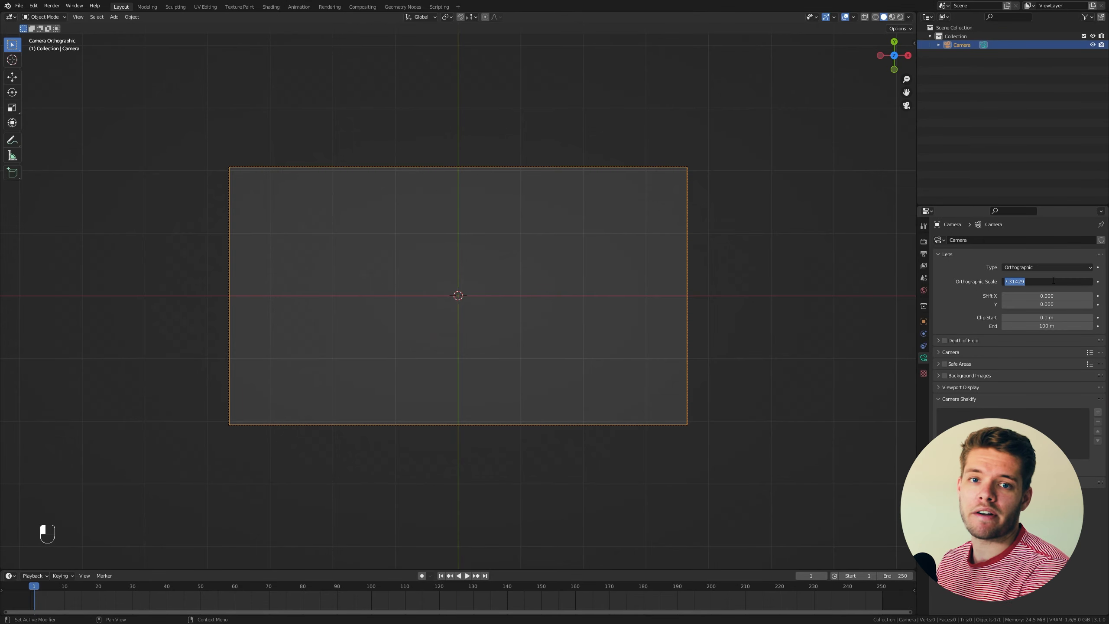
pyautogui.write('35')
pyautogui.press('Return')
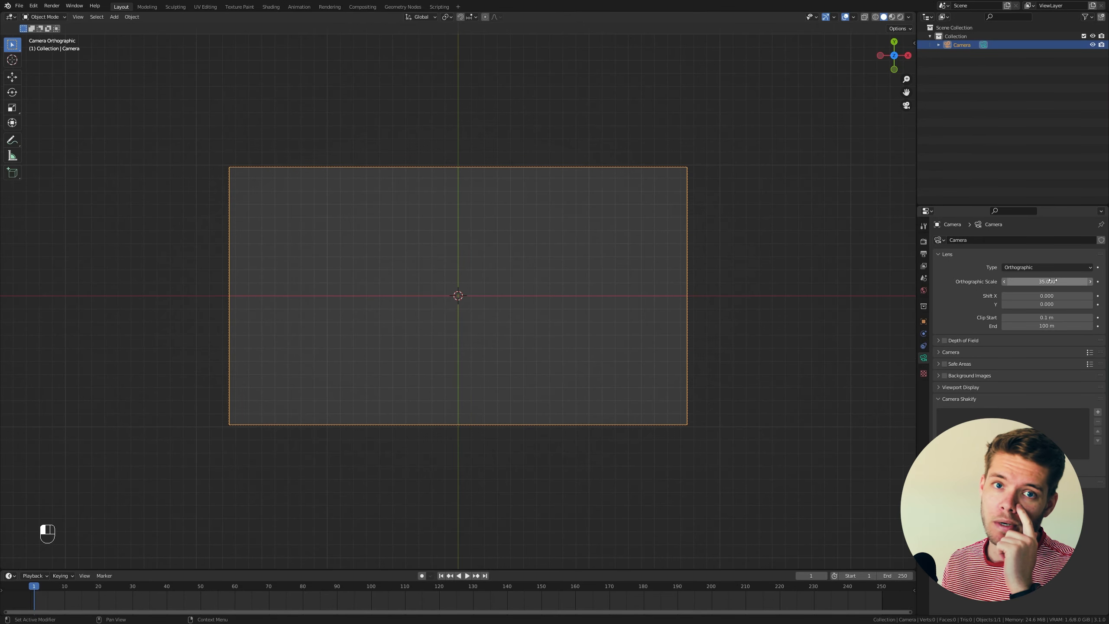
# Set the world background color to black
pyautogui.click(925, 290)
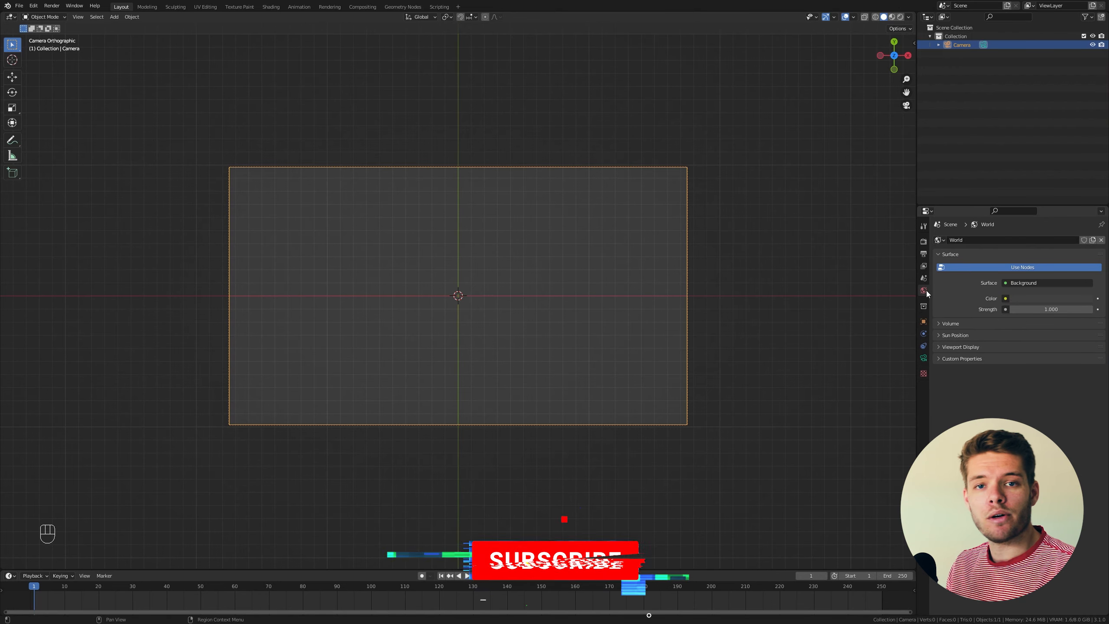
pyautogui.click(1047, 298)
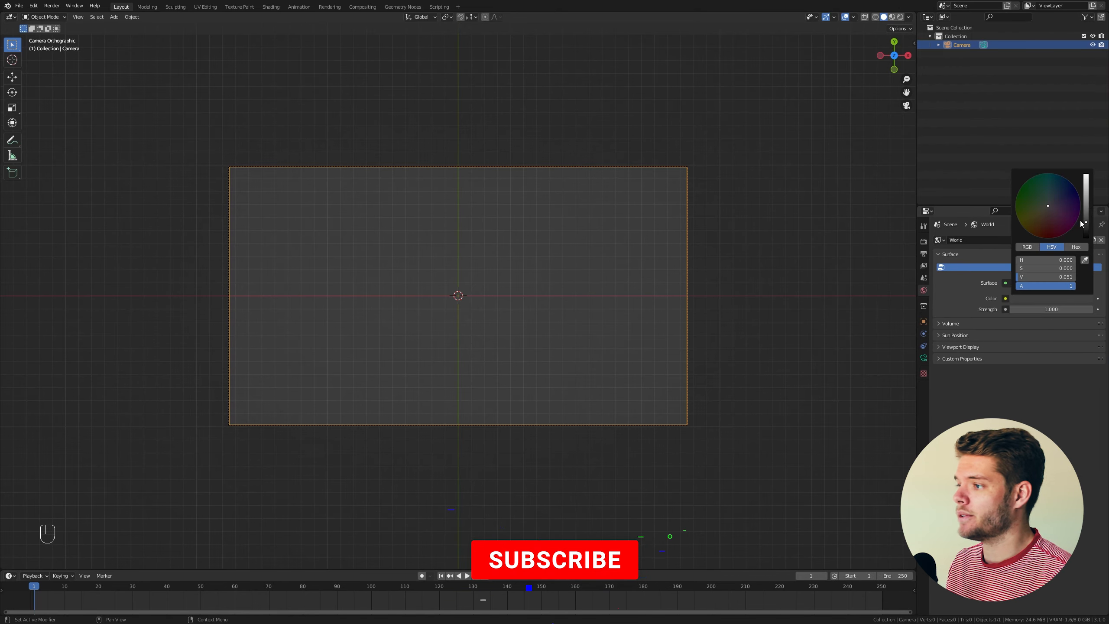
pyautogui.moveTo(1081, 223); pyautogui.dragTo(1085, 239)
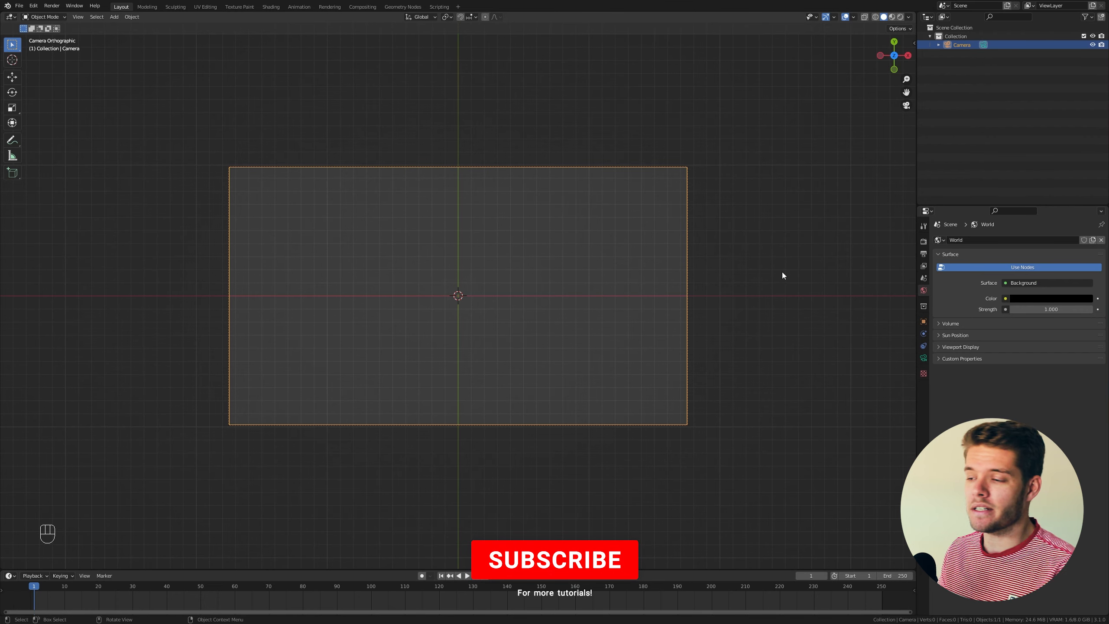
# Add a Path curve at the origin and delete all of its vertices in Edit Mode
pyautogui.hotkey('shift', 'a')
pyautogui.moveTo(466, 268)
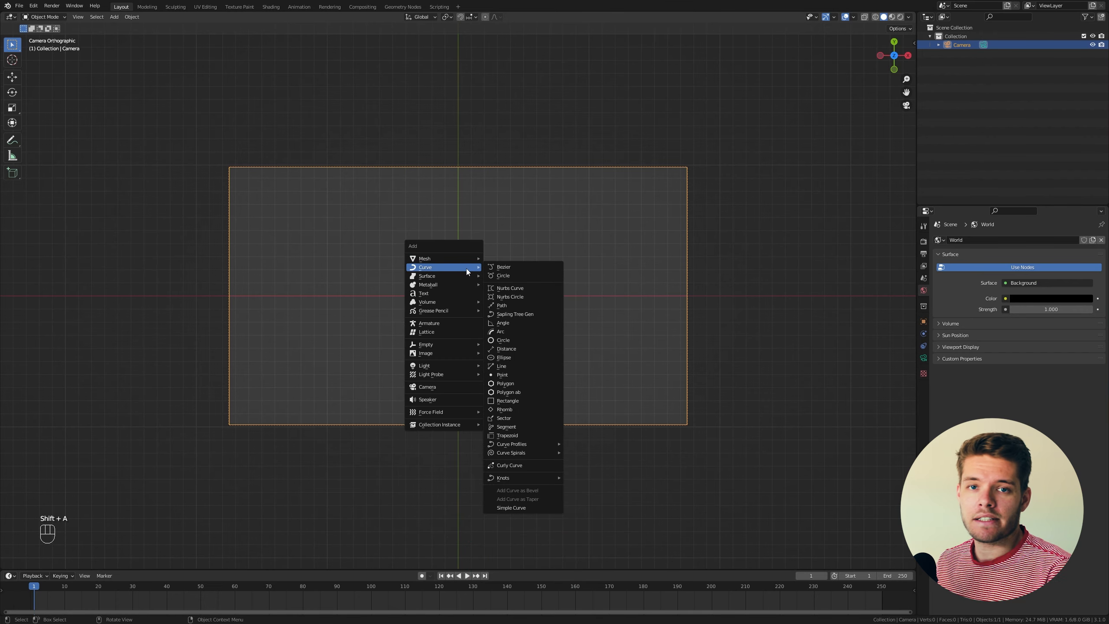
pyautogui.click(514, 305)
pyautogui.press('Tab')
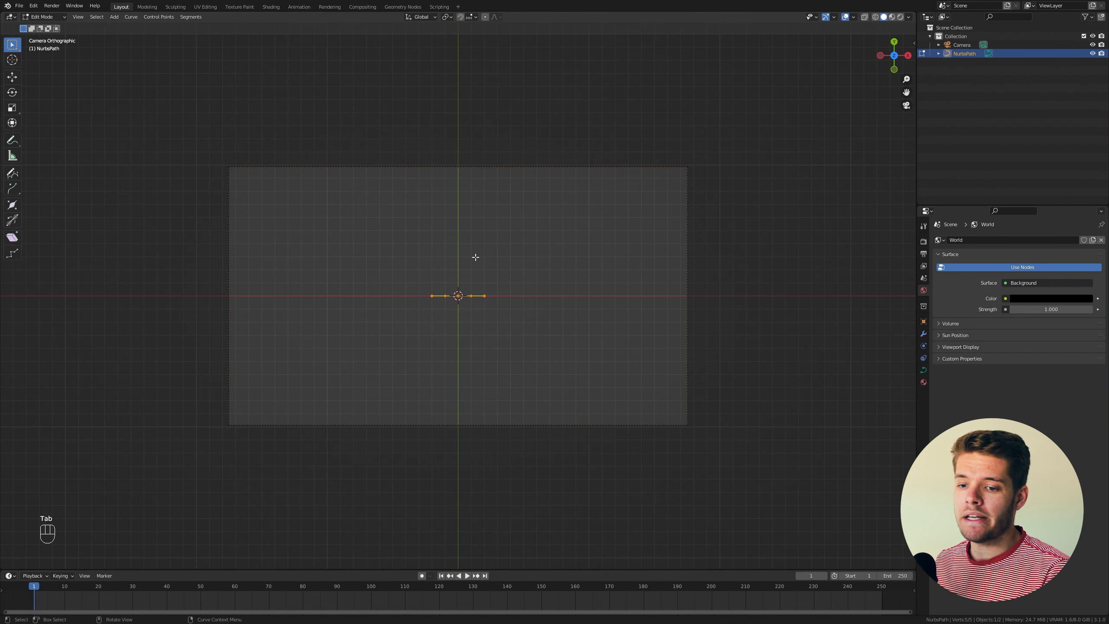
pyautogui.press('a')
pyautogui.press('x')
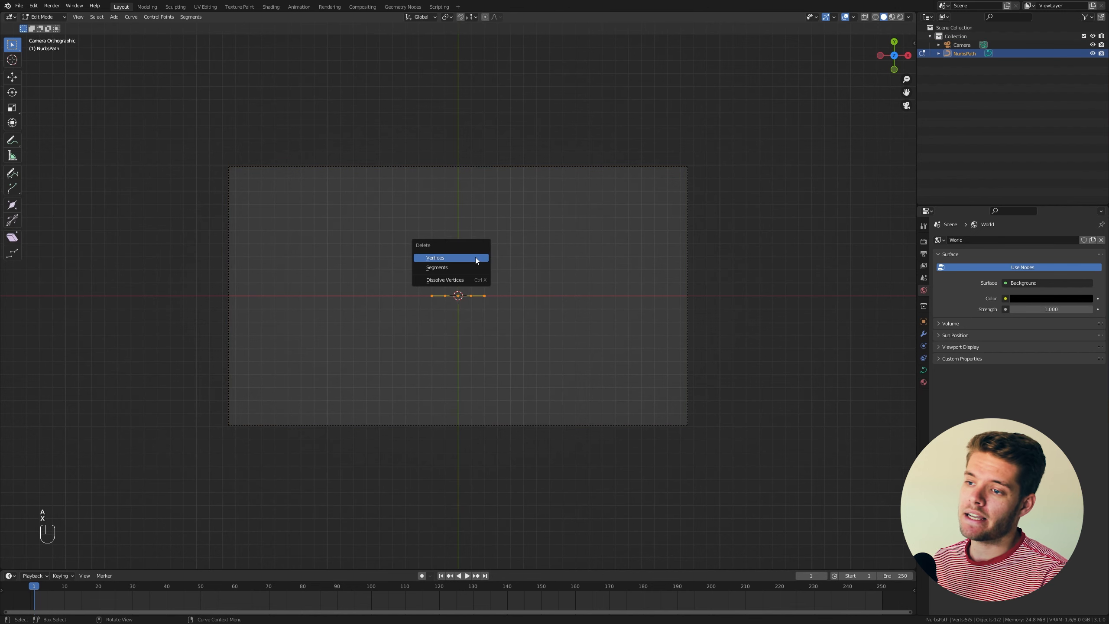
pyautogui.click(476, 259)
# Draw a freehand wavy curve across most of the camera frame's width and return to Object Mode
pyautogui.click(13, 173)
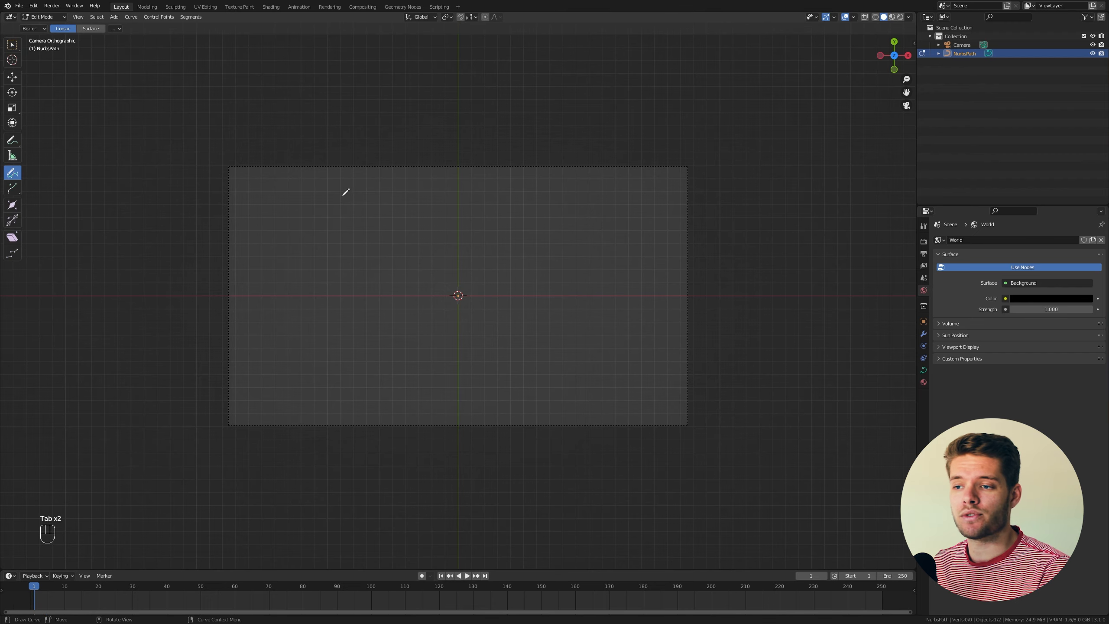
pyautogui.moveTo(254, 351)
pyautogui.mouseDown()
pyautogui.moveTo(544, 322)
pyautogui.moveTo(624, 262)
pyautogui.mouseUp()
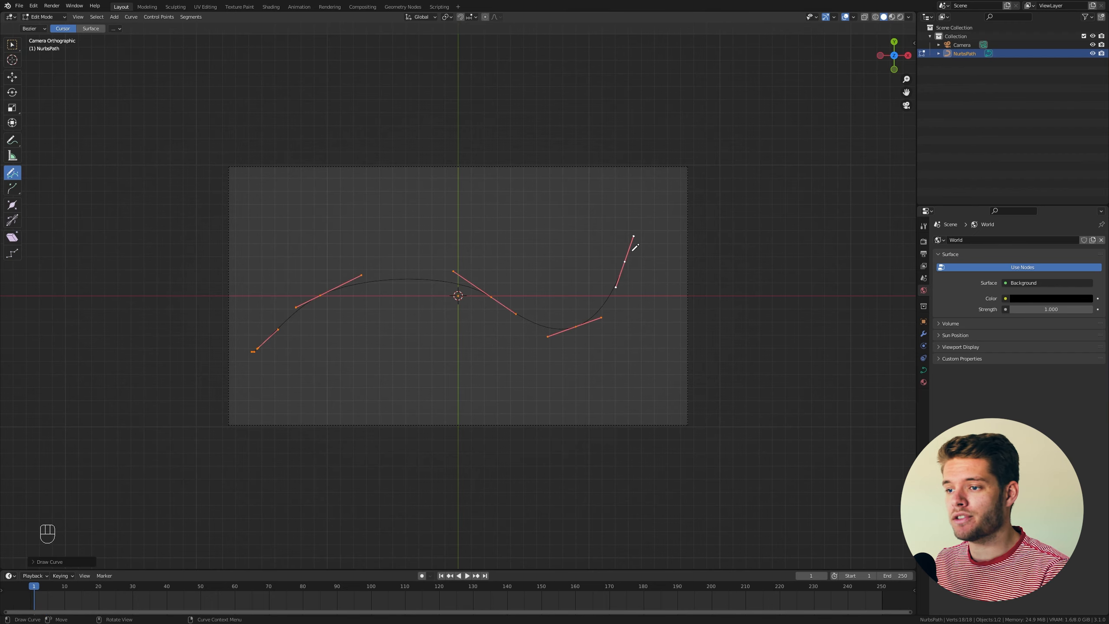
pyautogui.press('Tab')
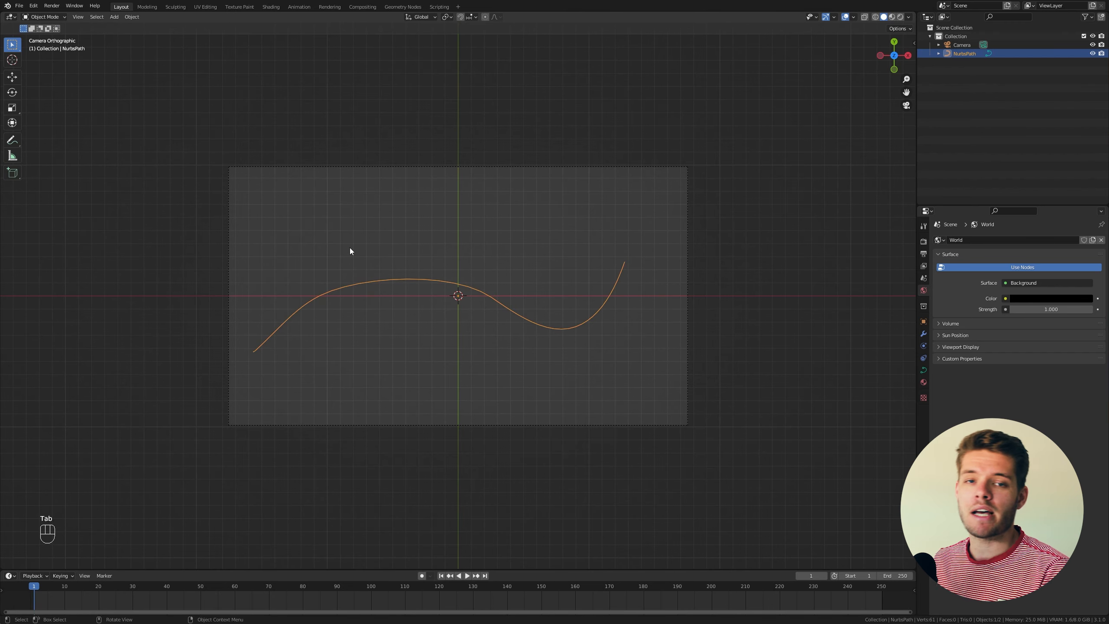
# Create a new geometry node tree on the curve and cut the link between Group Input and Group Output
pyautogui.click(402, 7)
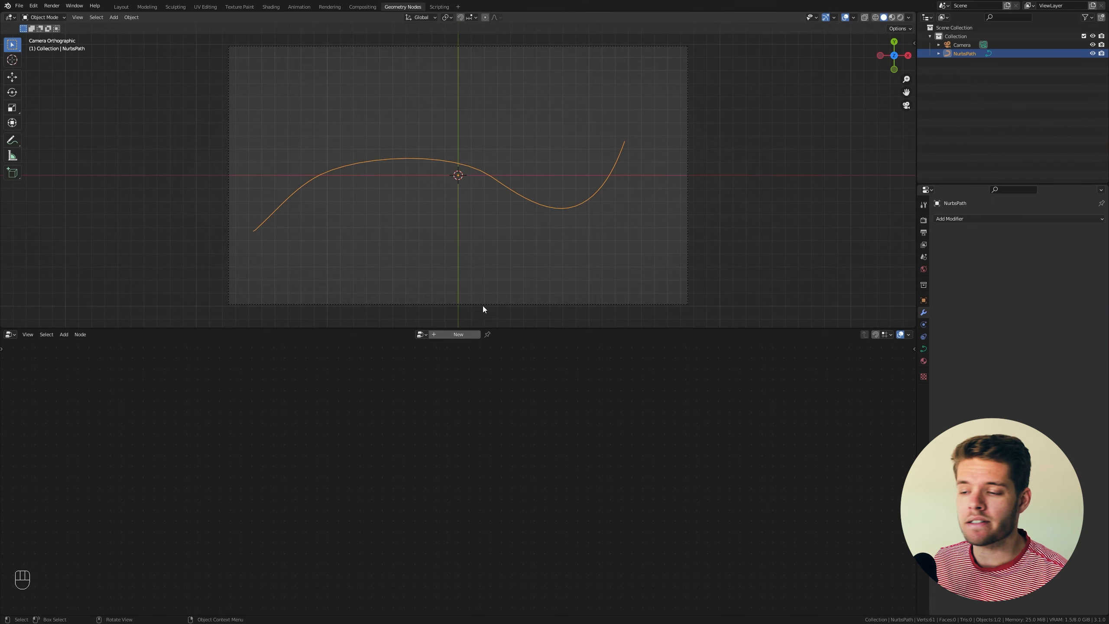
pyautogui.click(463, 337)
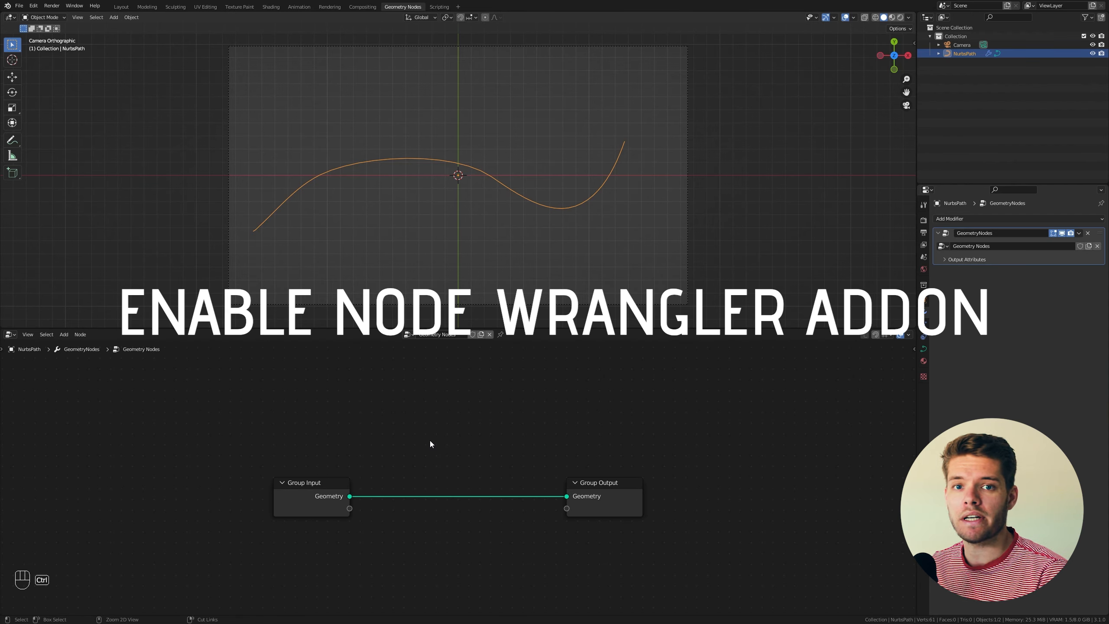
pyautogui.keyDown('ctrl'); pyautogui.moveTo(433, 453); pyautogui.dragTo(418, 566, button='right'); pyautogui.keyUp('ctrl')
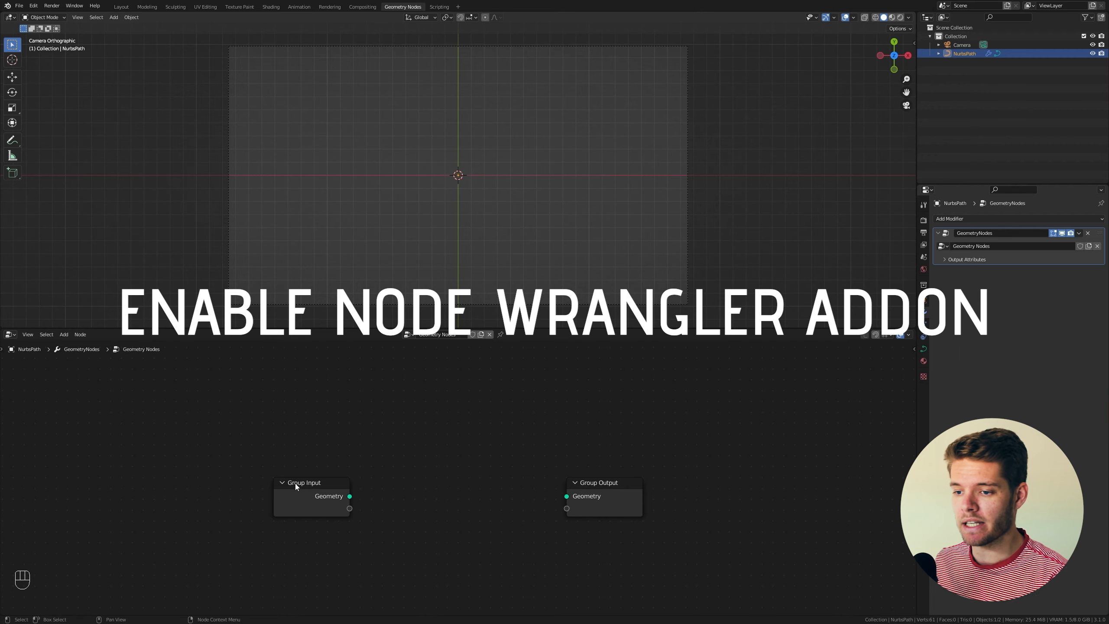
# Add a String to Curves node and connect its Curve Instances output to the Group Output geometry
pyautogui.hotkey('shift', 'a')
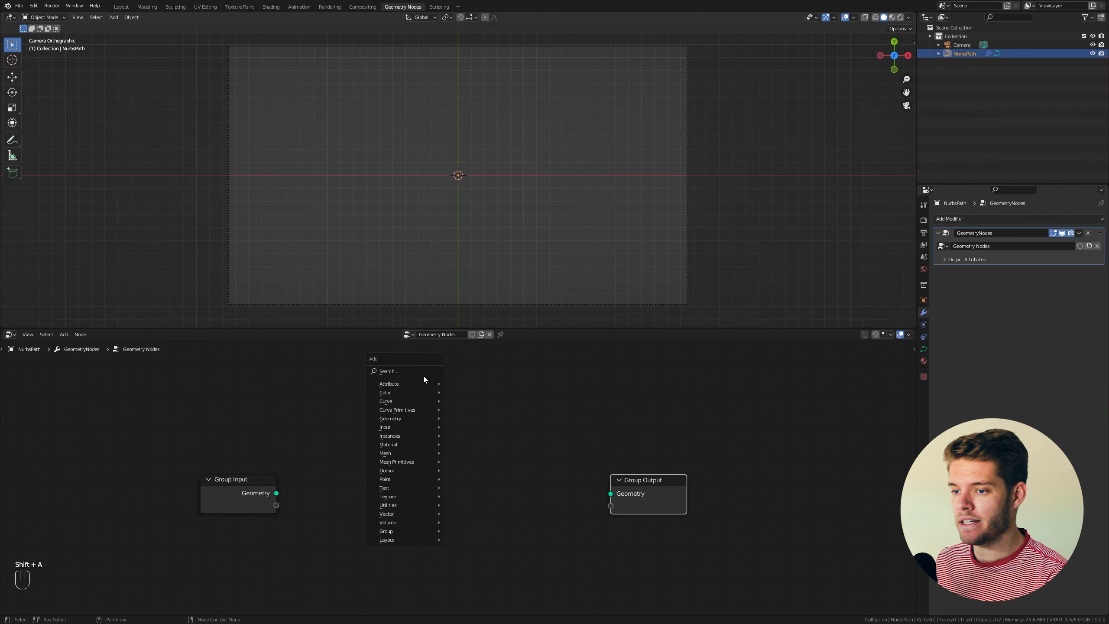
pyautogui.click(423, 375)
pyautogui.write('string to')
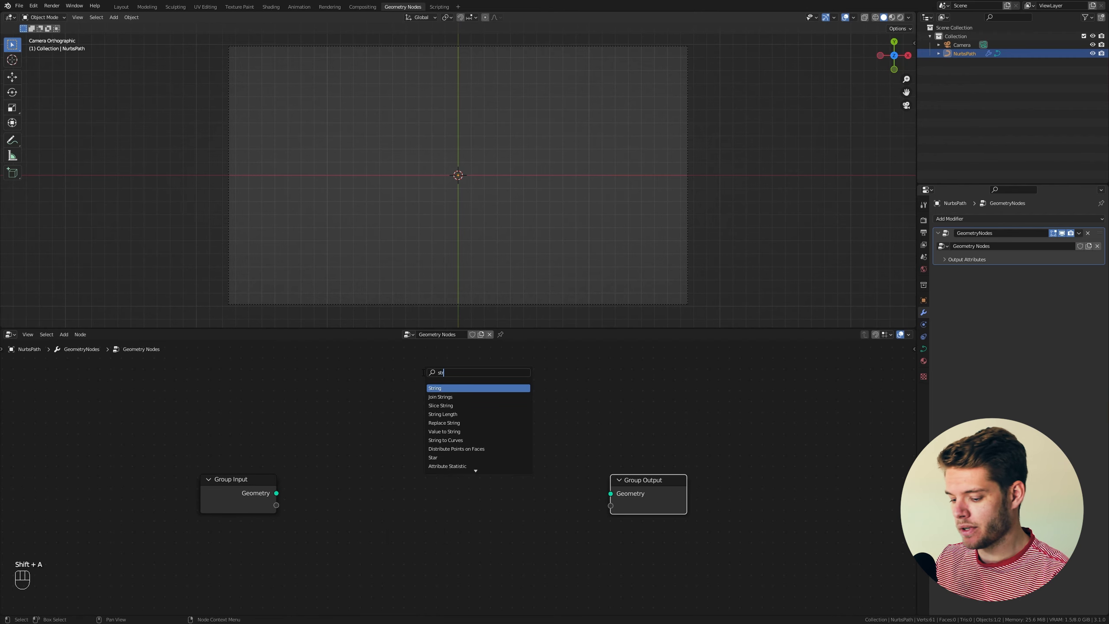
pyautogui.press('Return')
pyautogui.click(361, 430)
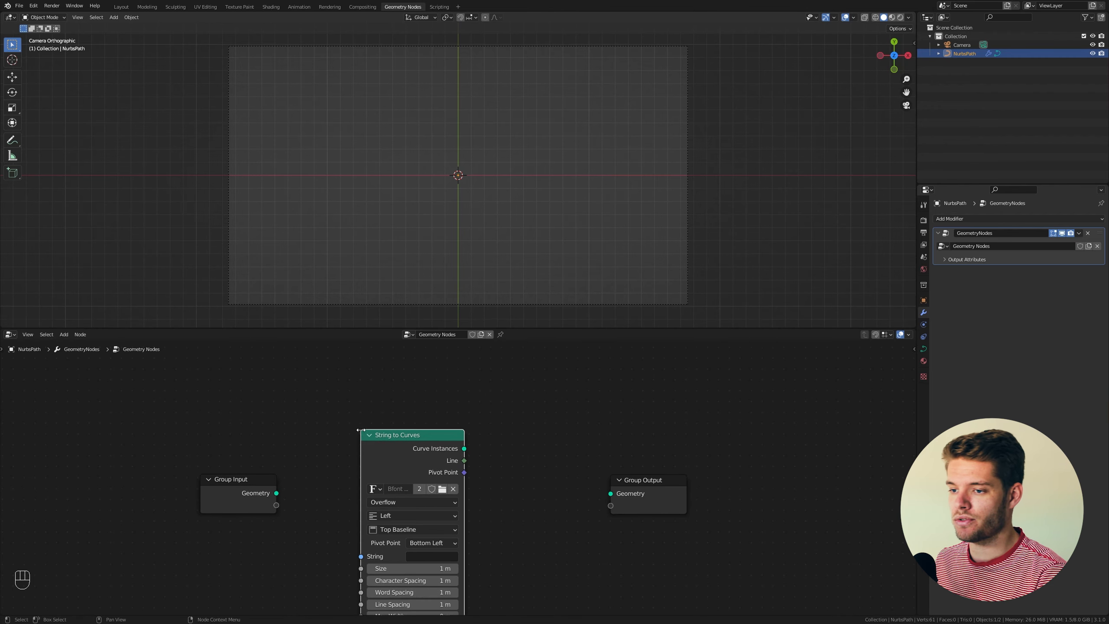
pyautogui.moveTo(464, 449); pyautogui.dragTo(610, 493)
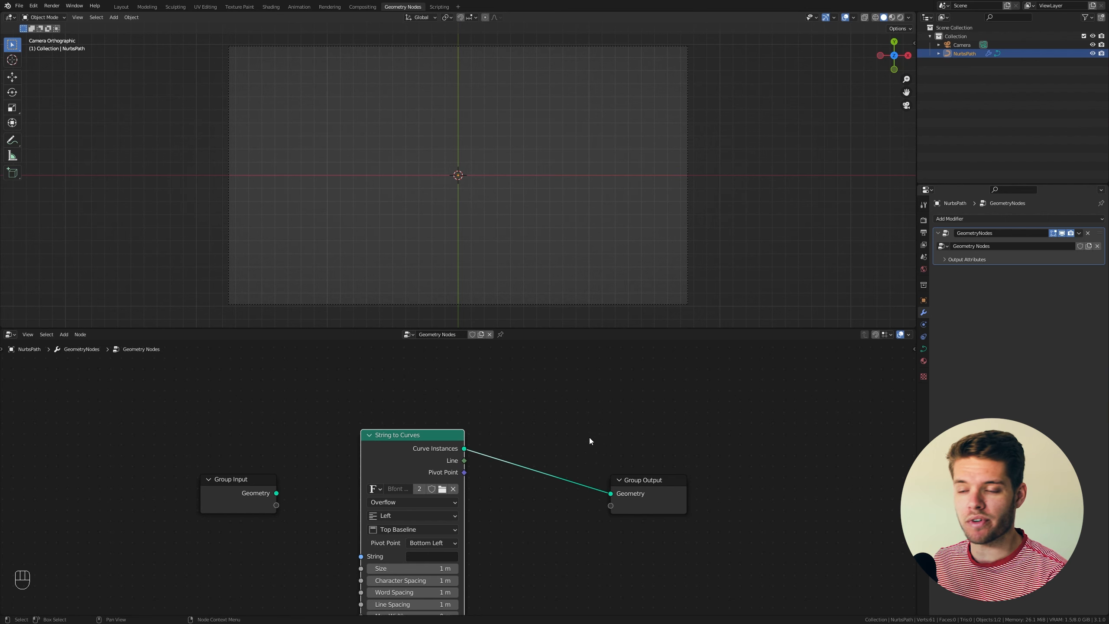
# Expose the String to Curves node's String as a group input and set its modifier value to ECHO
pyautogui.scroll(-1, 387, 423)
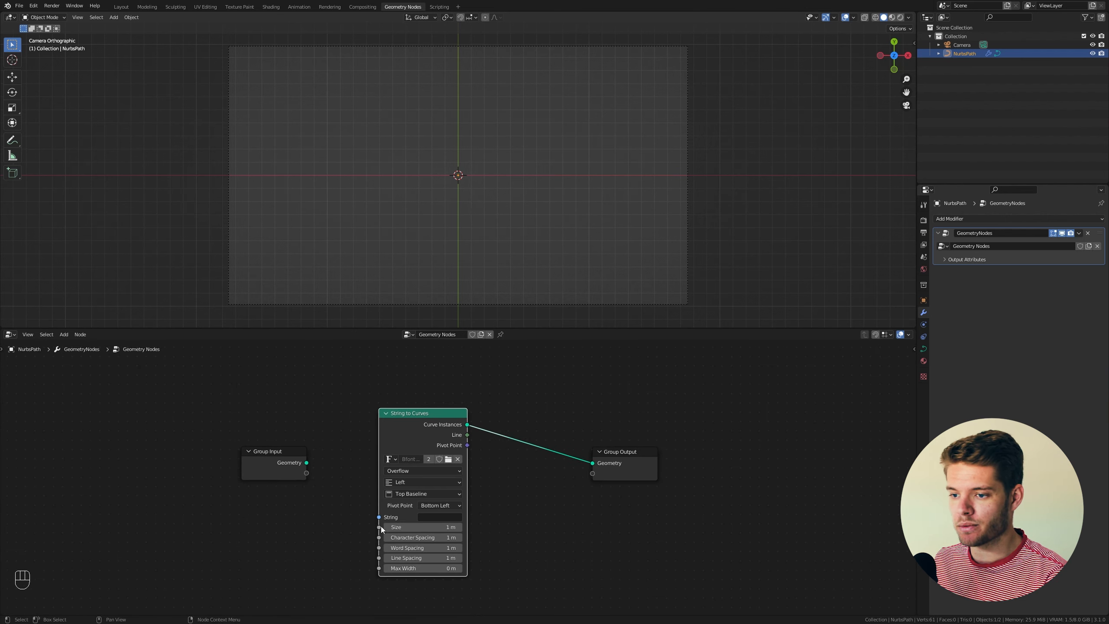
pyautogui.moveTo(380, 517); pyautogui.dragTo(299, 472)
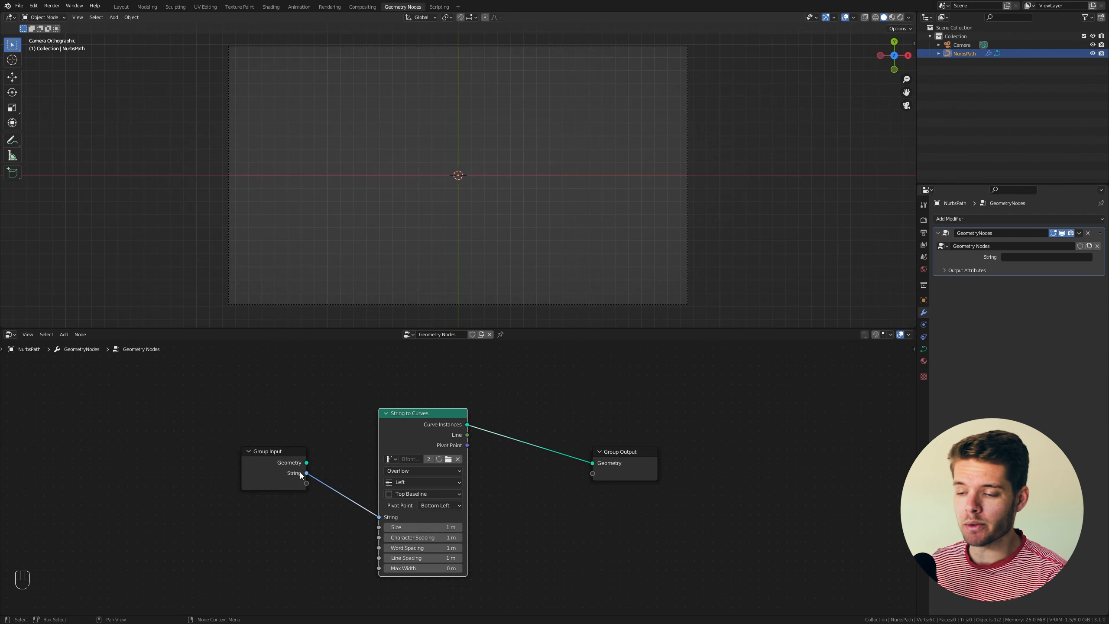
pyautogui.click(1020, 257)
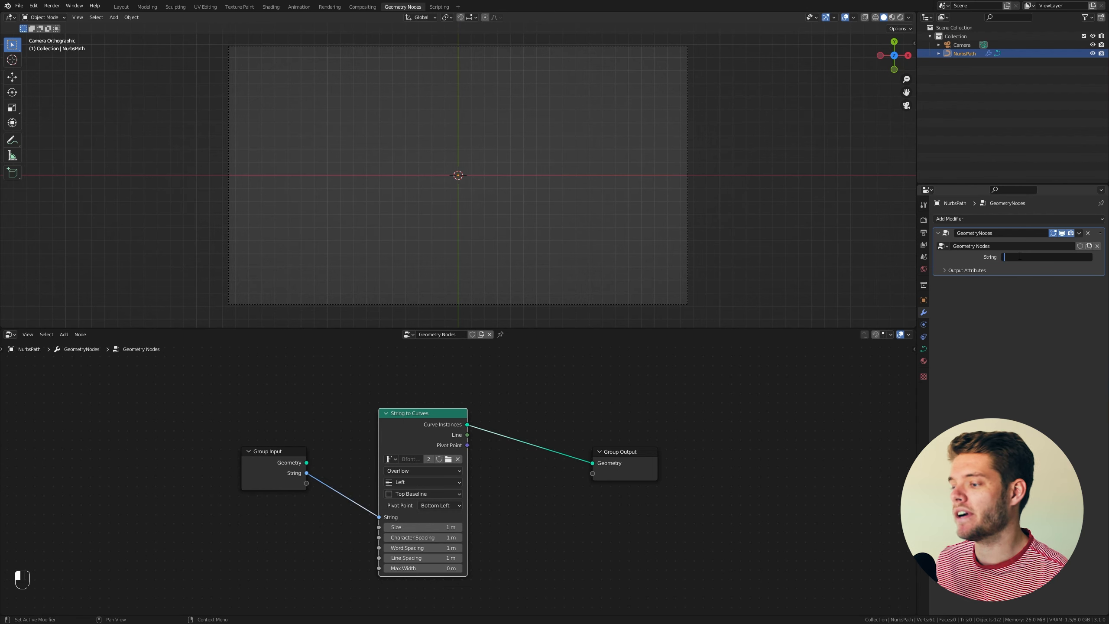
pyautogui.write('ECHO')
pyautogui.press('Return')
# Align the text to Center horizontally and Middle vertically in the String to Curves node
pyautogui.click(401, 482)
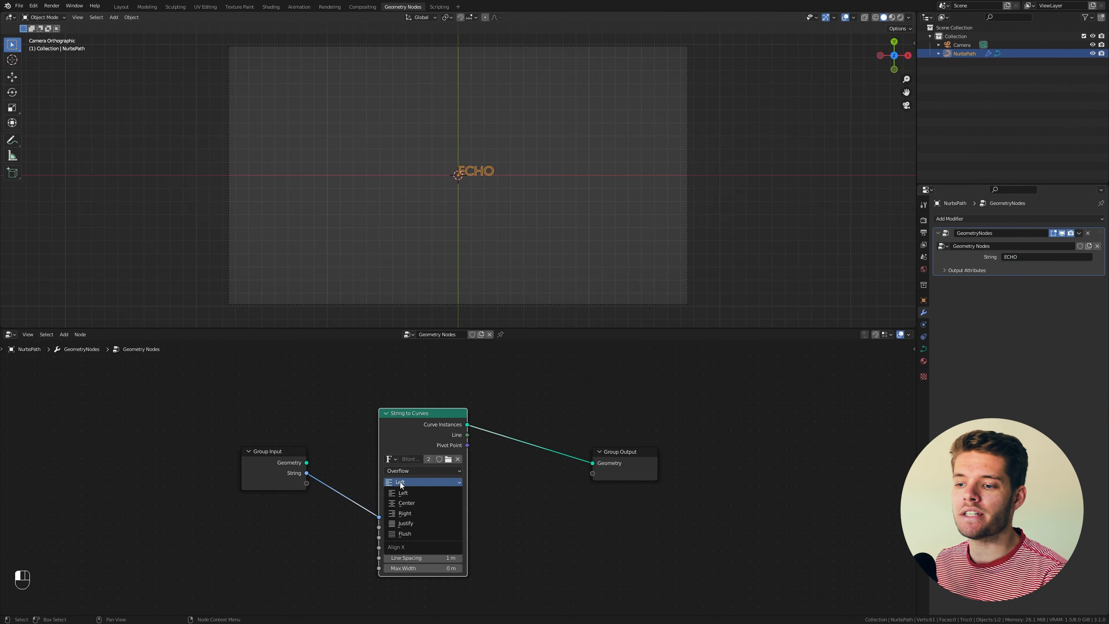
pyautogui.click(413, 504)
pyautogui.click(423, 495)
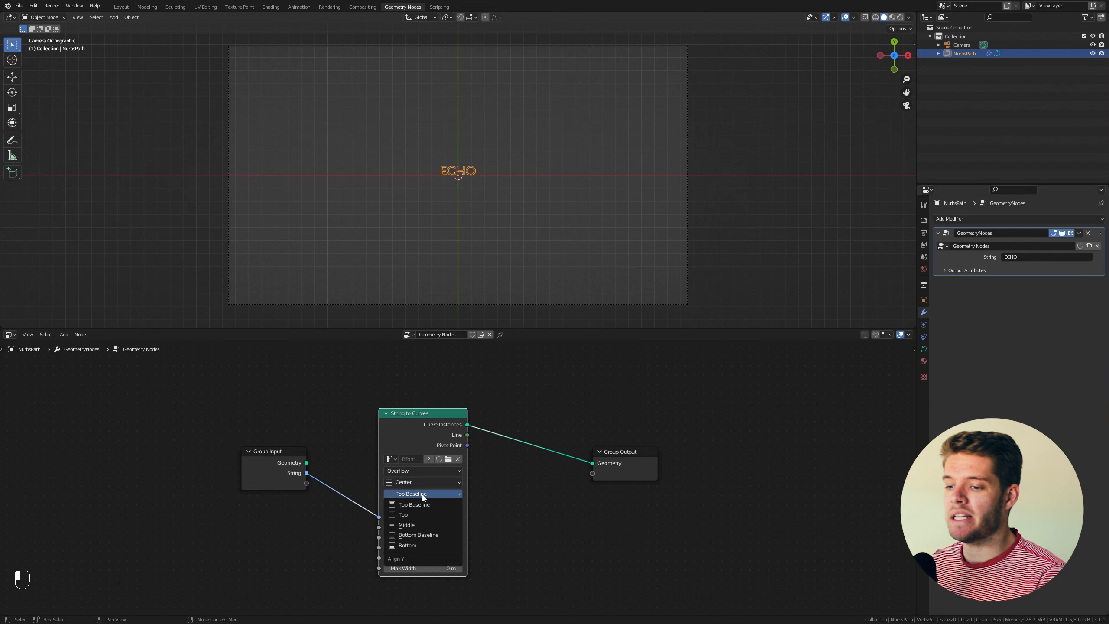
pyautogui.click(413, 525)
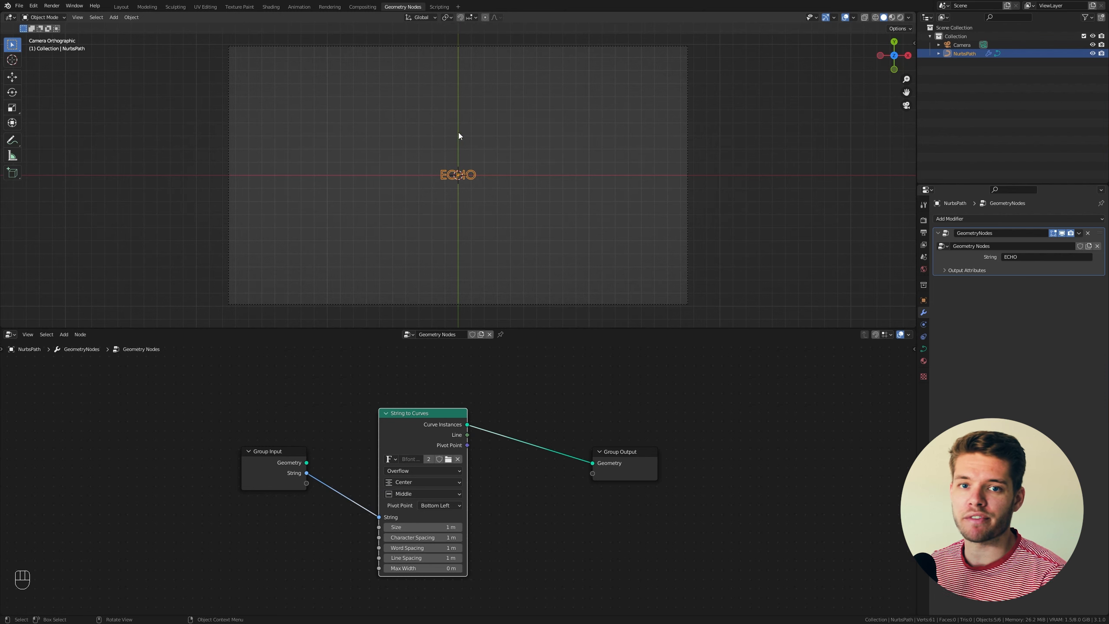
# Expose the text Size as a group input set to 3 m and load the font Akira Expanded Demo.otf
pyautogui.moveTo(379, 527); pyautogui.dragTo(306, 483)
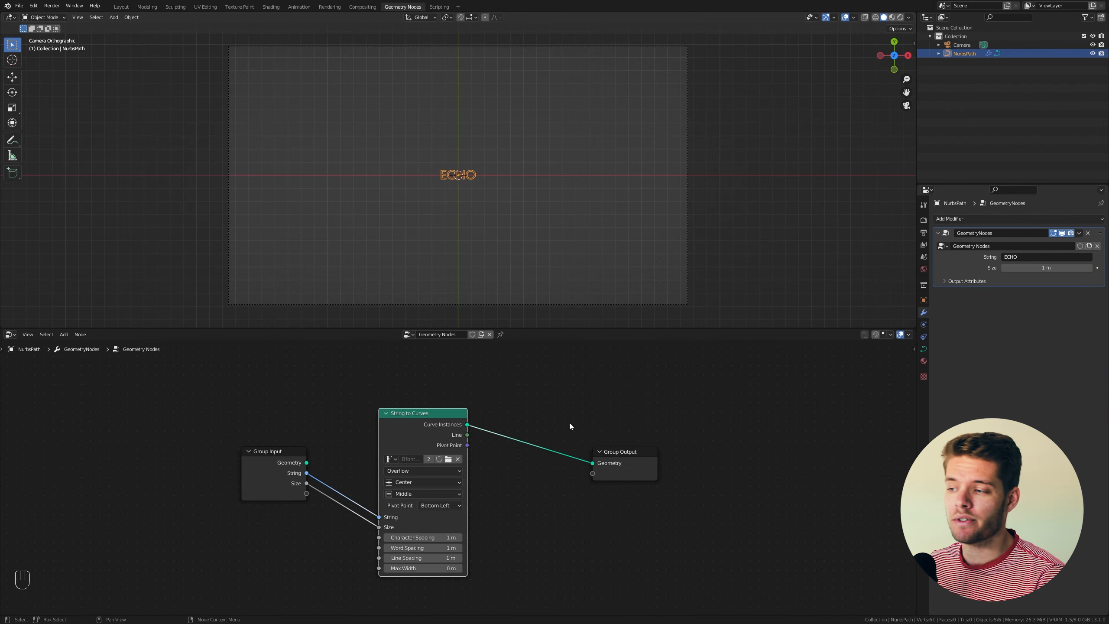
pyautogui.moveTo(1039, 267); pyautogui.dragTo(1040, 267)
pyautogui.click(448, 459)
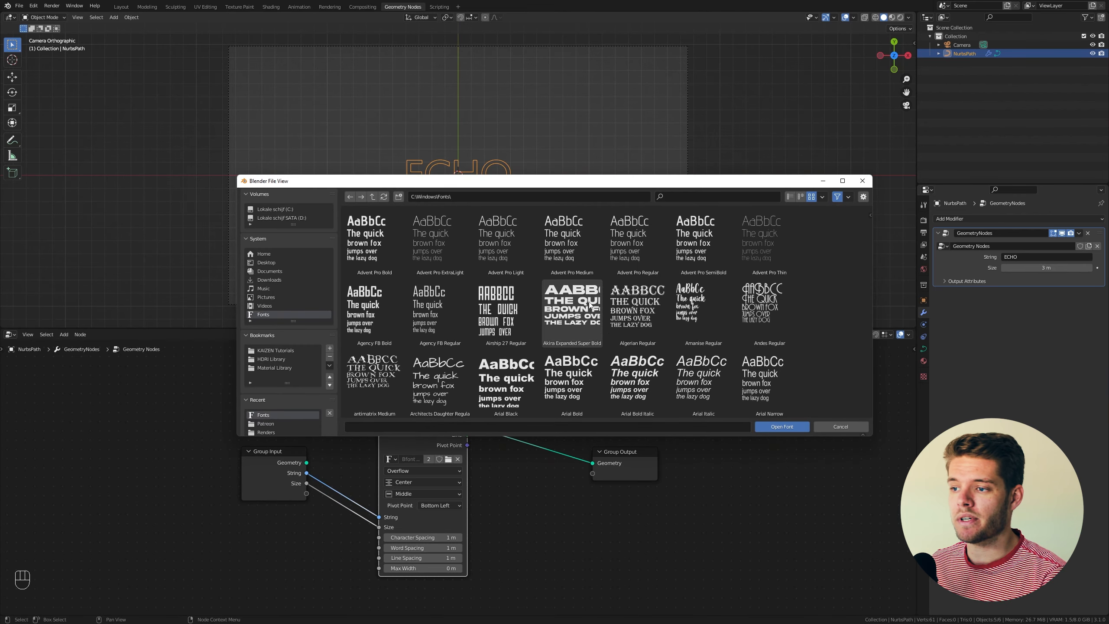
pyautogui.click(591, 305)
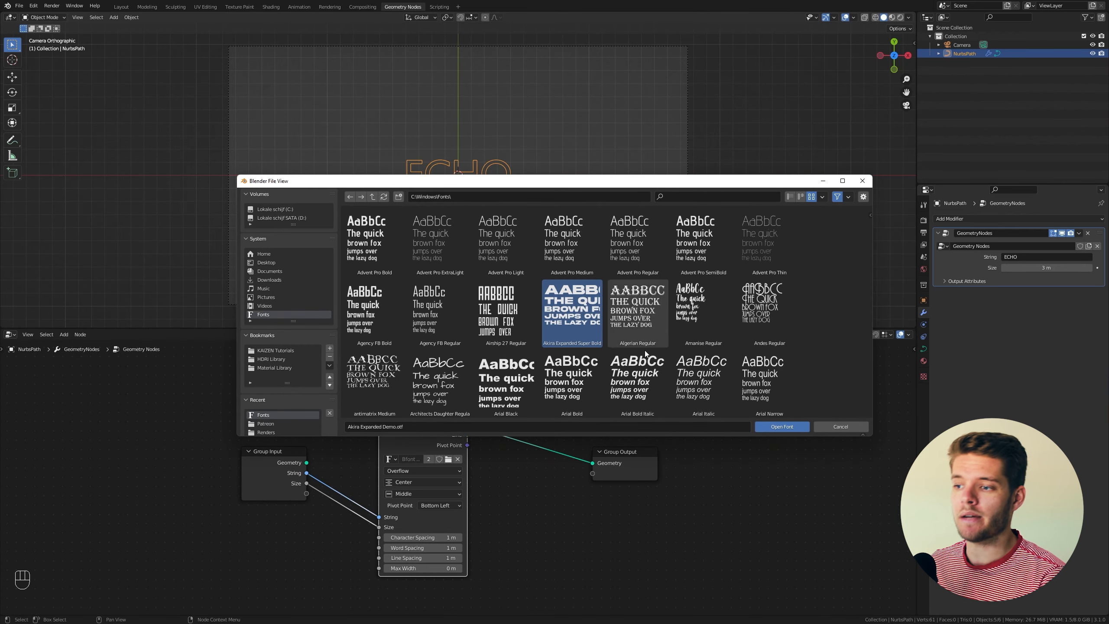
pyautogui.click(770, 427)
# Rename the node group's String input to Text
pyautogui.press('n')
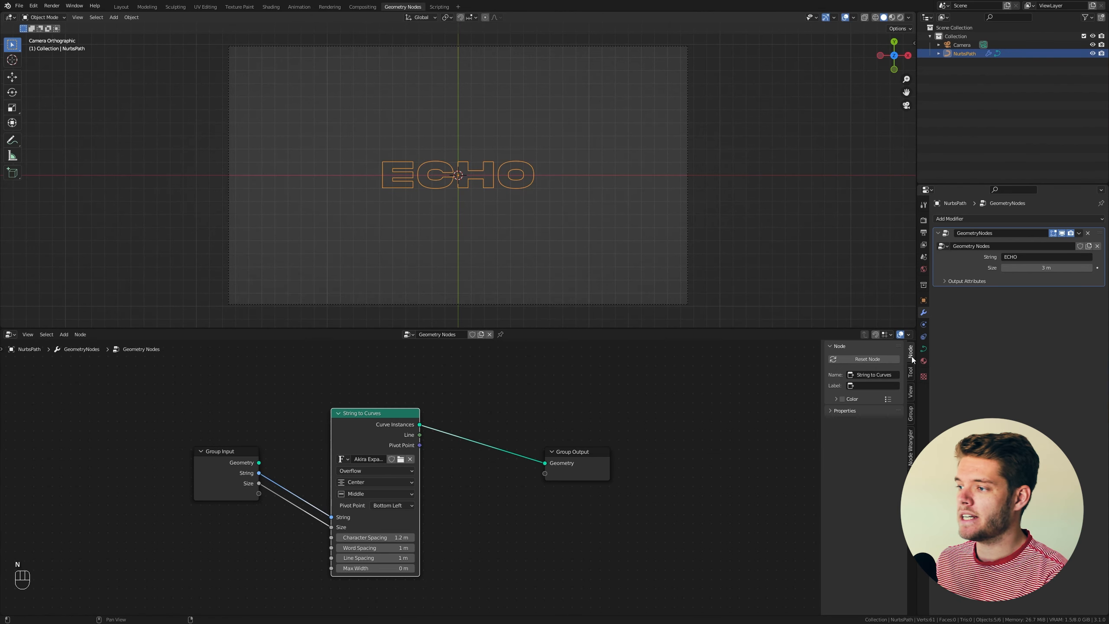
pyautogui.click(911, 414)
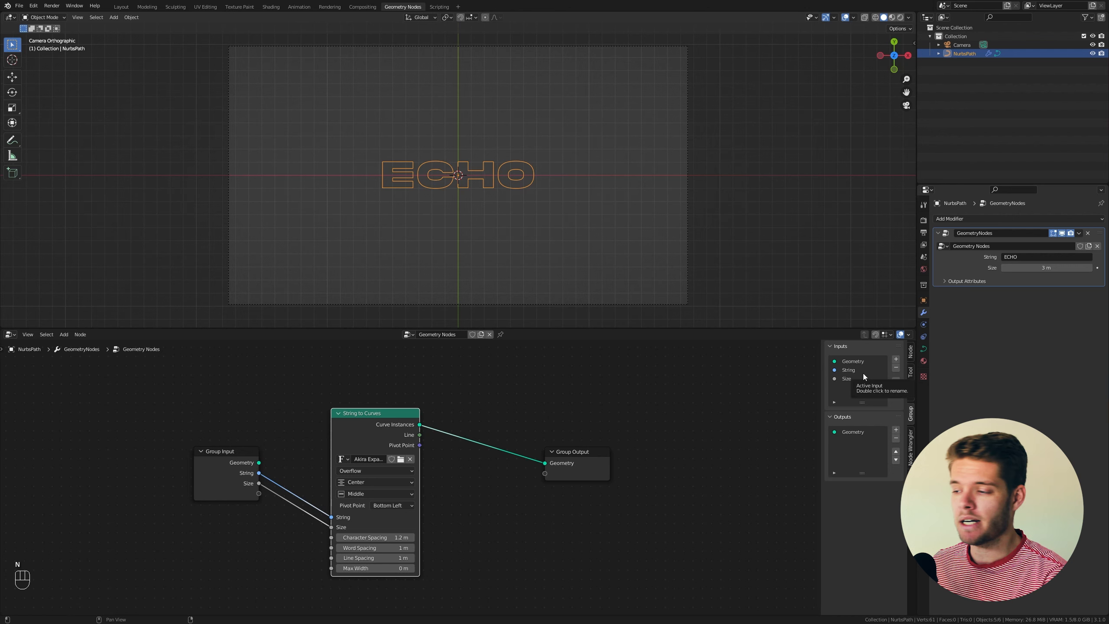
pyautogui.click(849, 372)
pyautogui.click(868, 424)
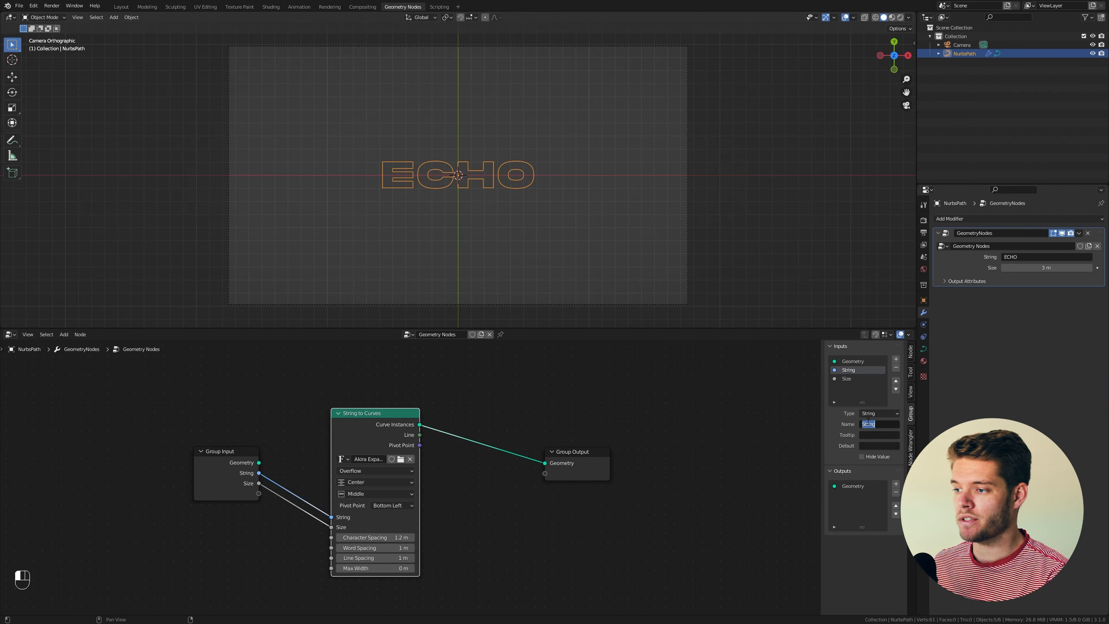
pyautogui.write('Text')
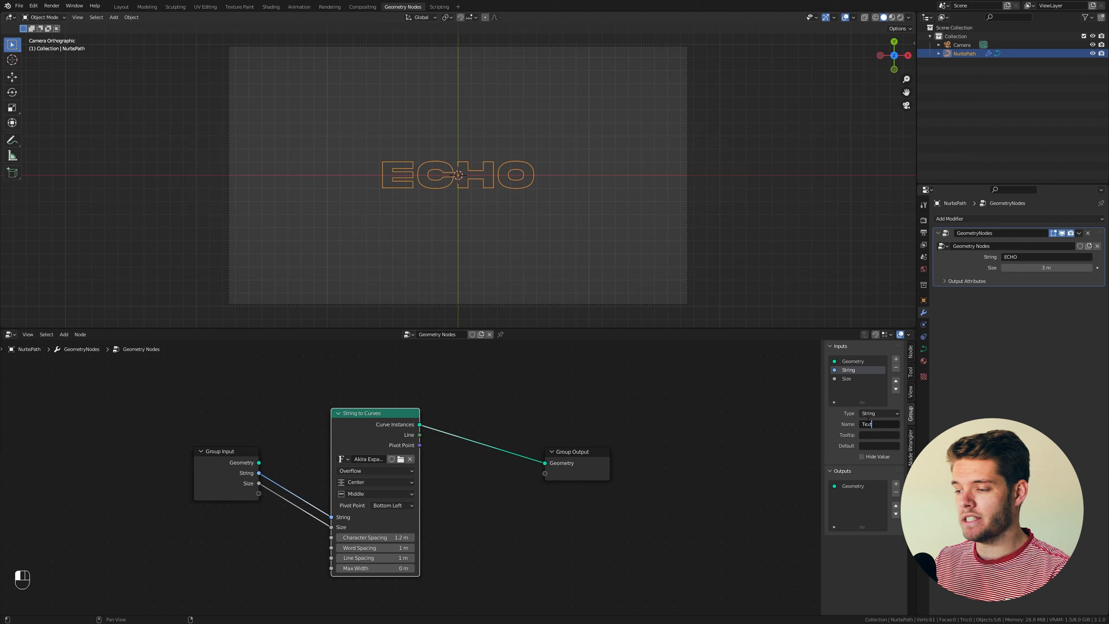
pyautogui.press('Return')
# Rename the node group's Size input to Text Size and hide the node editor's sidebar
pyautogui.click(847, 378)
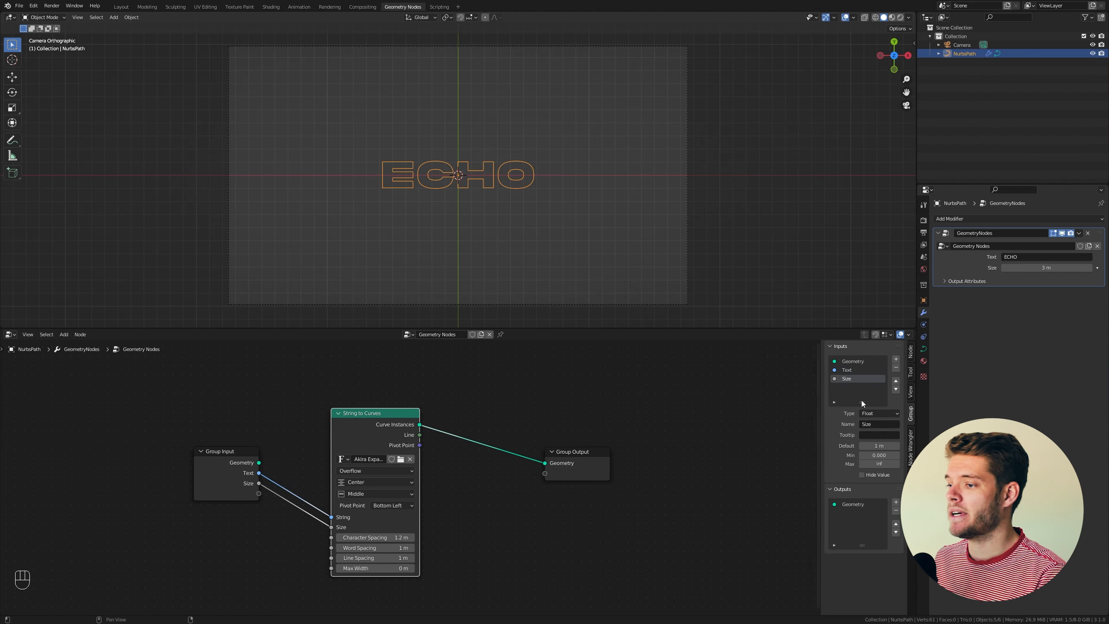
pyautogui.click(865, 425)
pyautogui.click(863, 424)
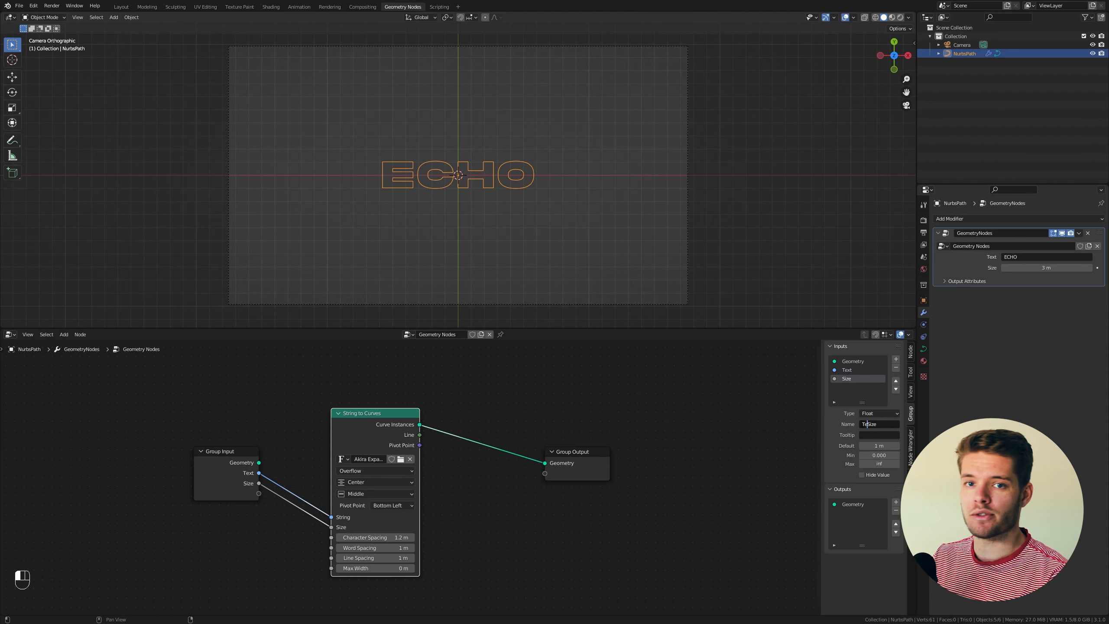
pyautogui.write('Text')
pyautogui.press('Return')
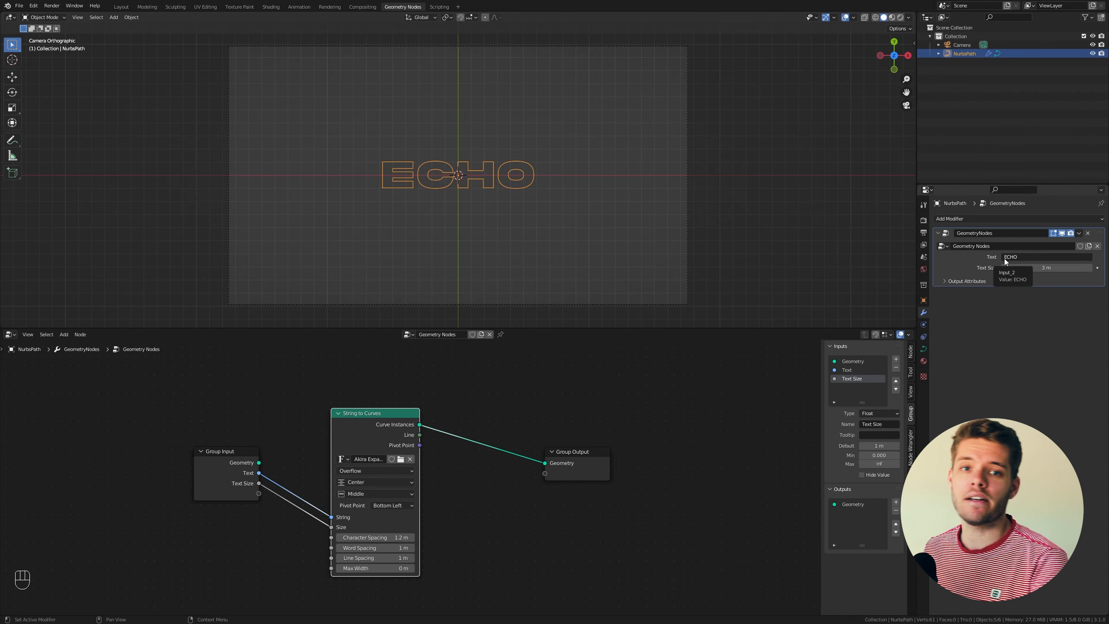
pyautogui.press('n')
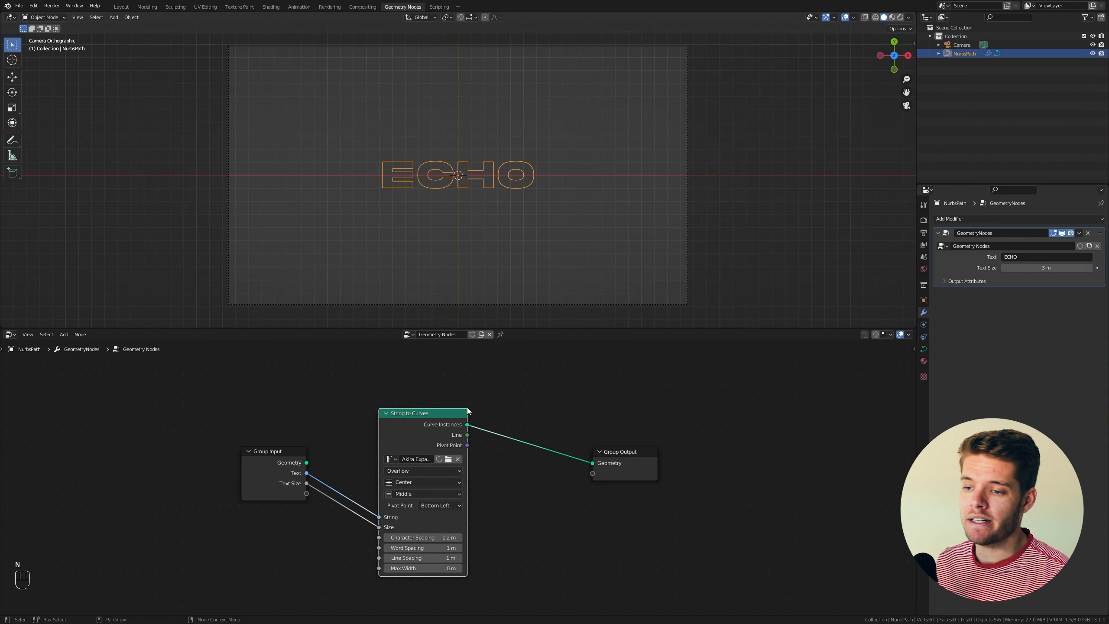
# Make room before the Group Output and insert a Fill Curve node between String to Curves and Group Output
pyautogui.moveTo(623, 458); pyautogui.dragTo(716, 452)
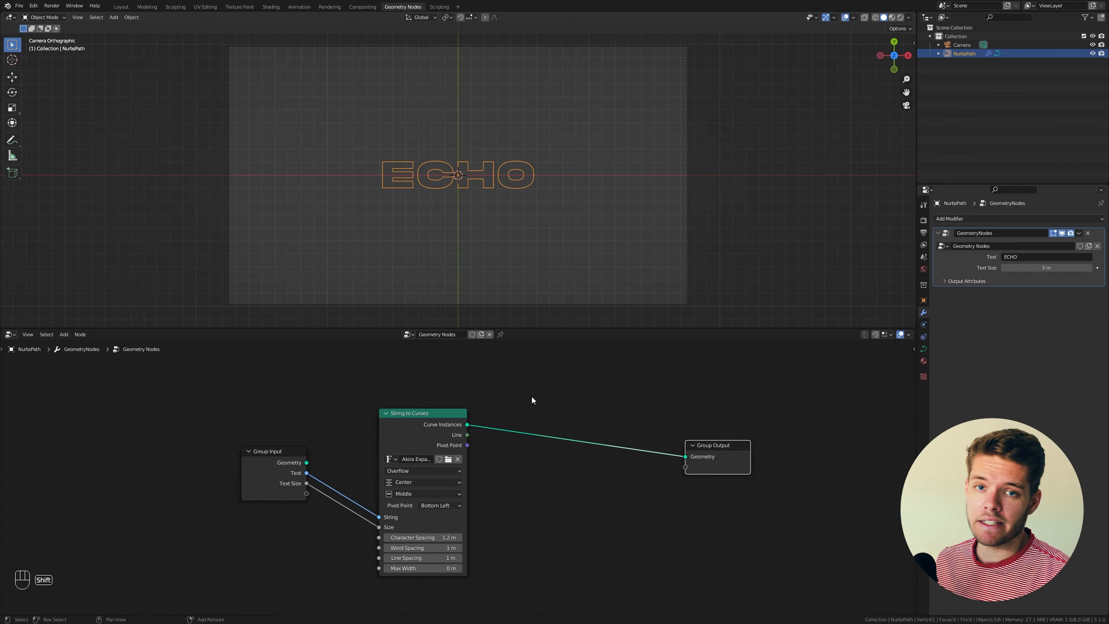
pyautogui.hotkey('shift', 'a')
pyautogui.click(543, 399)
pyautogui.write('fill')
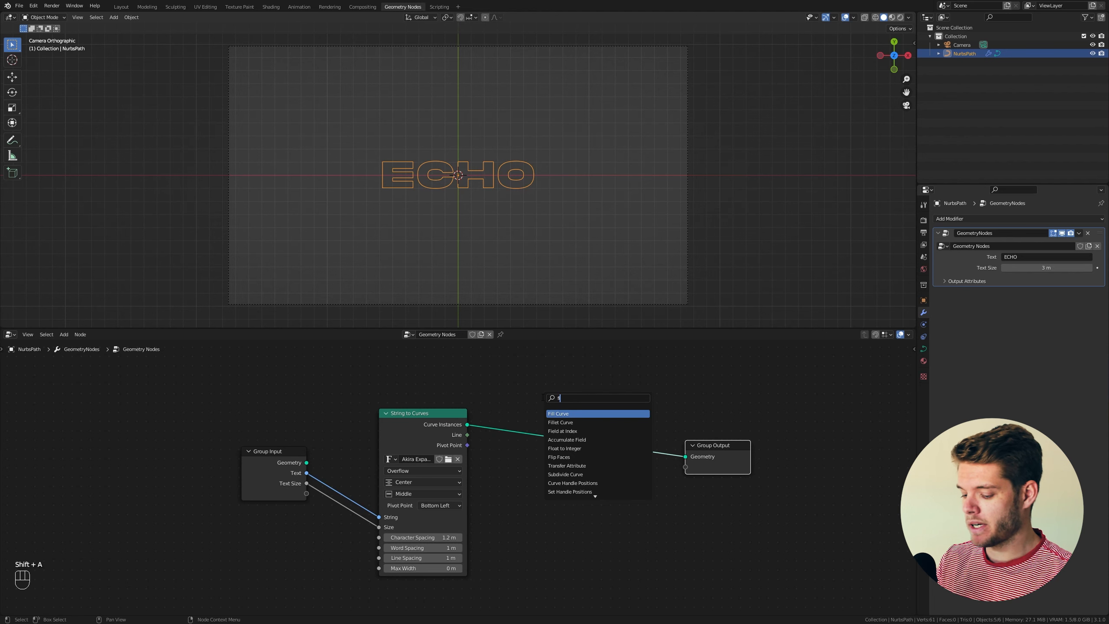
pyautogui.click(558, 414)
pyautogui.click(577, 439)
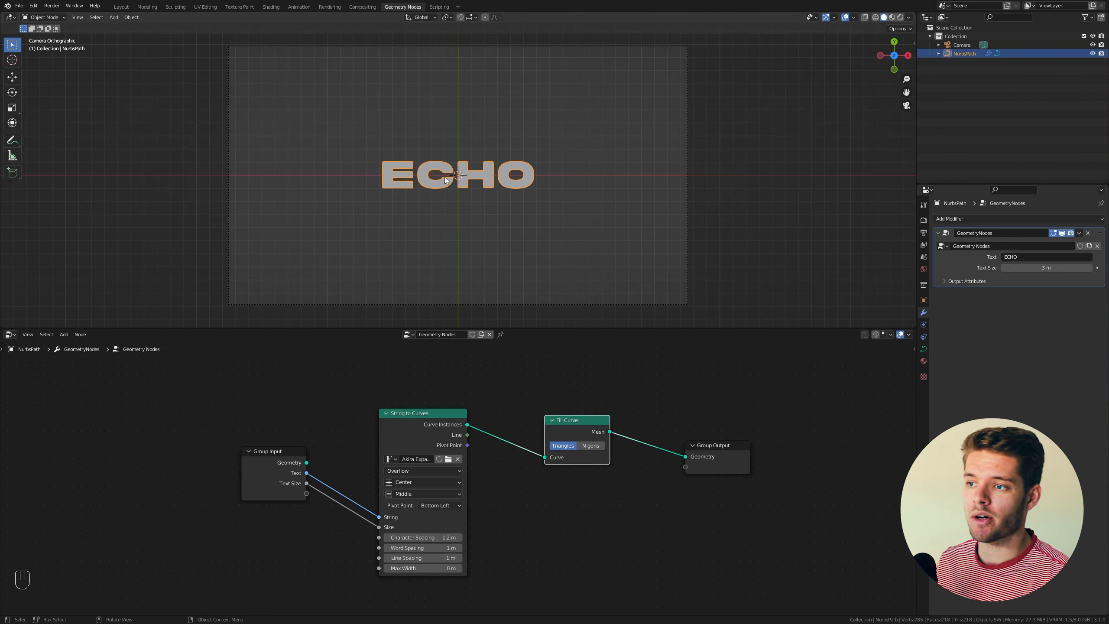
# Switch the viewport to wireframe shading and inspect the filled ECHO text up close
pyautogui.press('z')
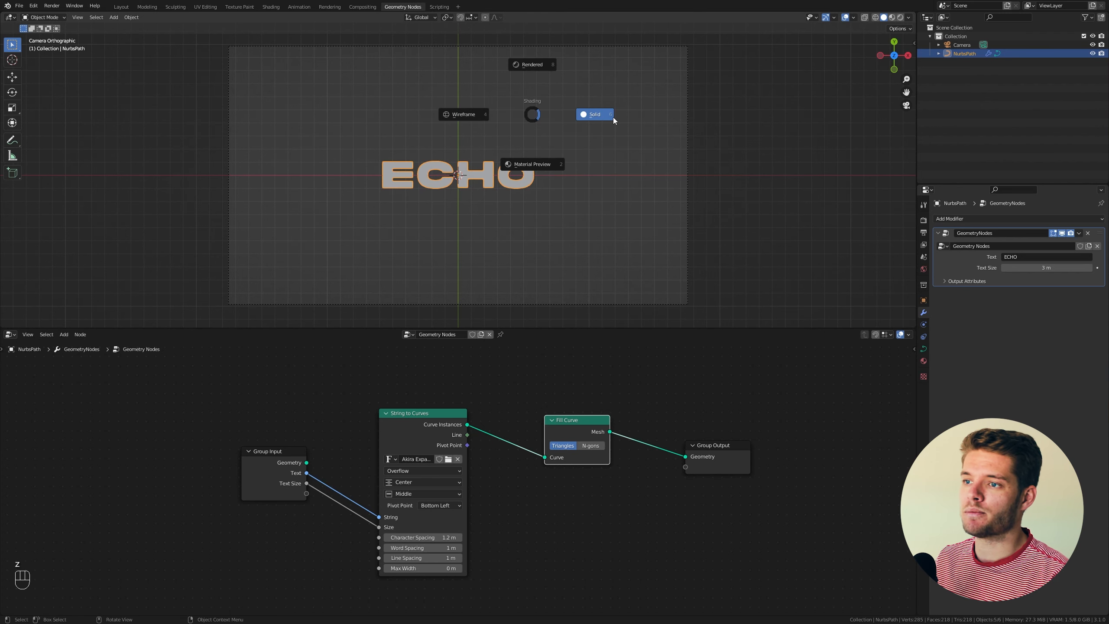
pyautogui.click(436, 111)
pyautogui.scroll(2, 426, 126)
pyautogui.scroll(4, 428, 129)
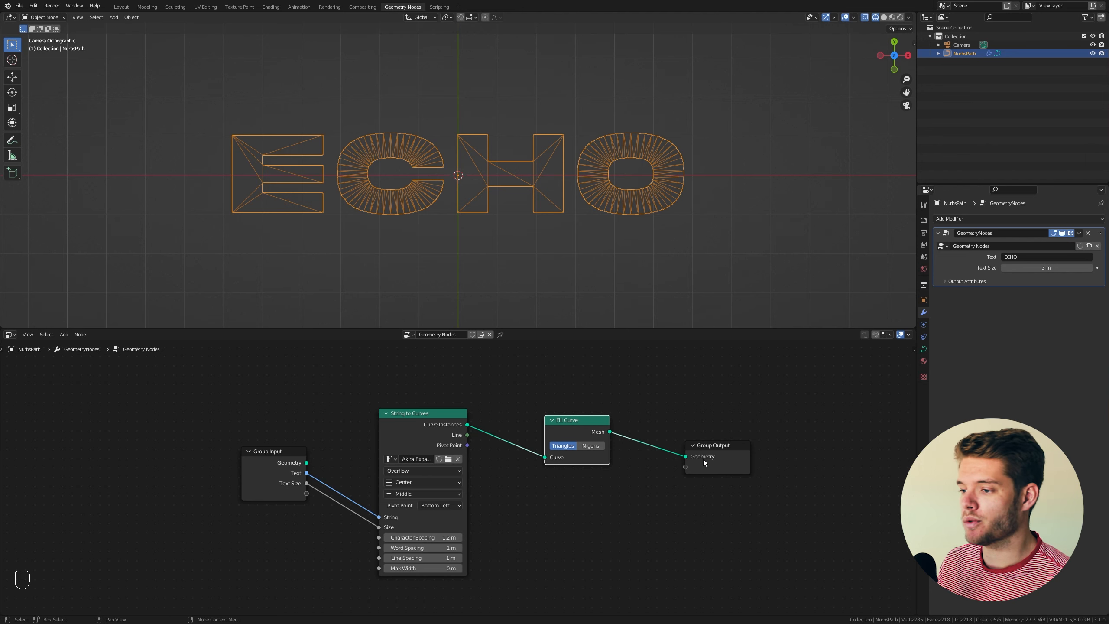
# Add a Curve to Mesh node fed by Curve Instances and connect its Mesh output to the Group Output geometry
pyautogui.moveTo(586, 433); pyautogui.dragTo(540, 421)
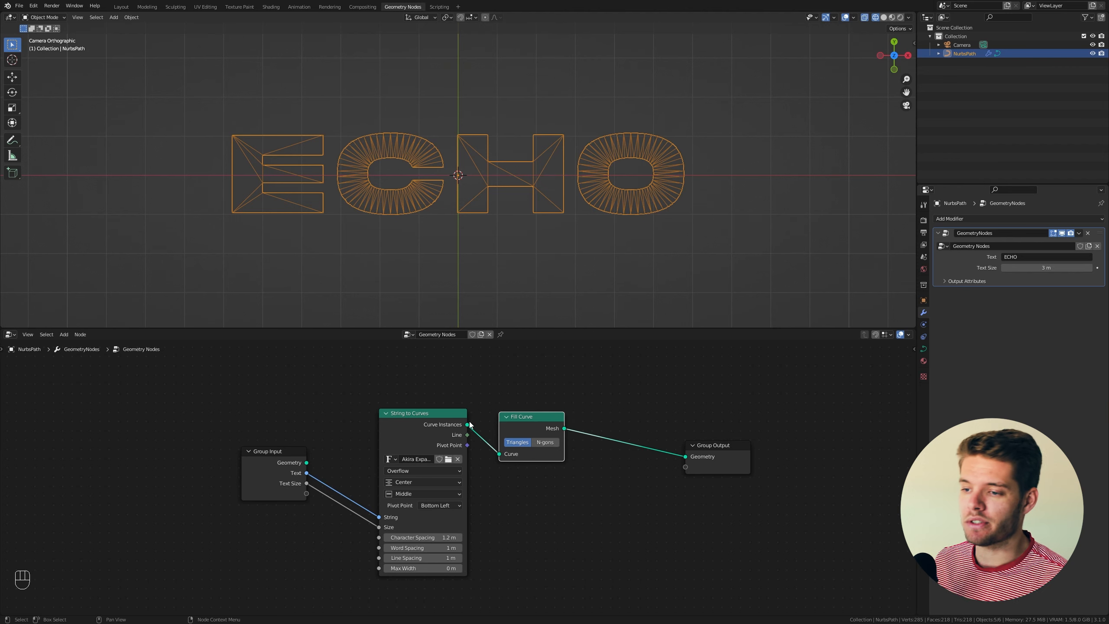
pyautogui.moveTo(466, 425); pyautogui.dragTo(542, 554)
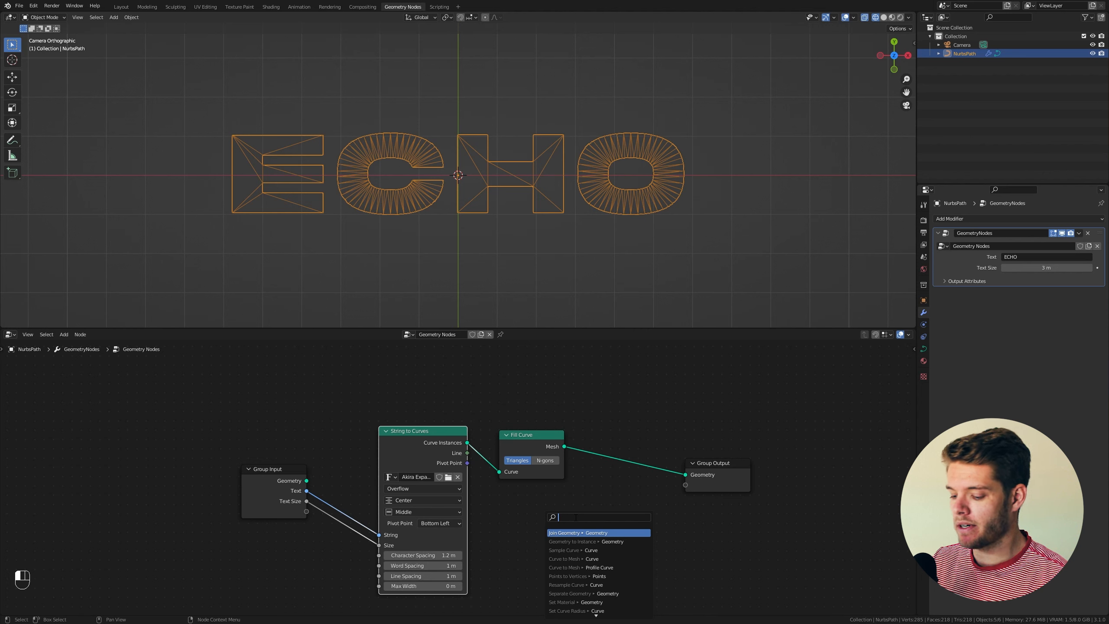
pyautogui.write('curve to m')
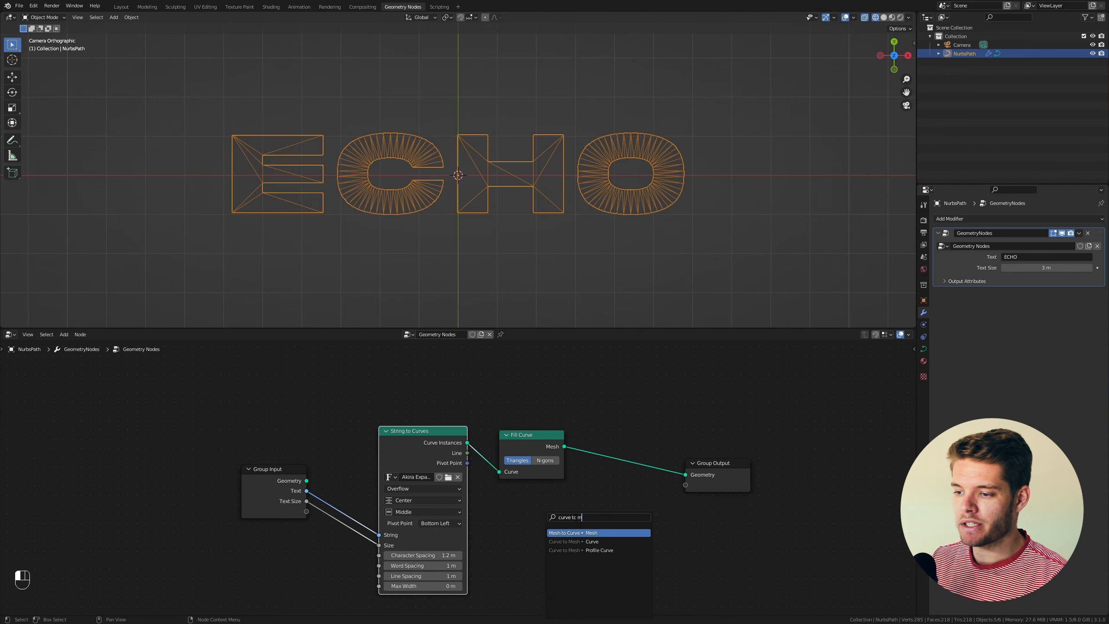
pyautogui.press('Return')
pyautogui.click(519, 451)
pyautogui.moveTo(562, 506); pyautogui.dragTo(685, 476)
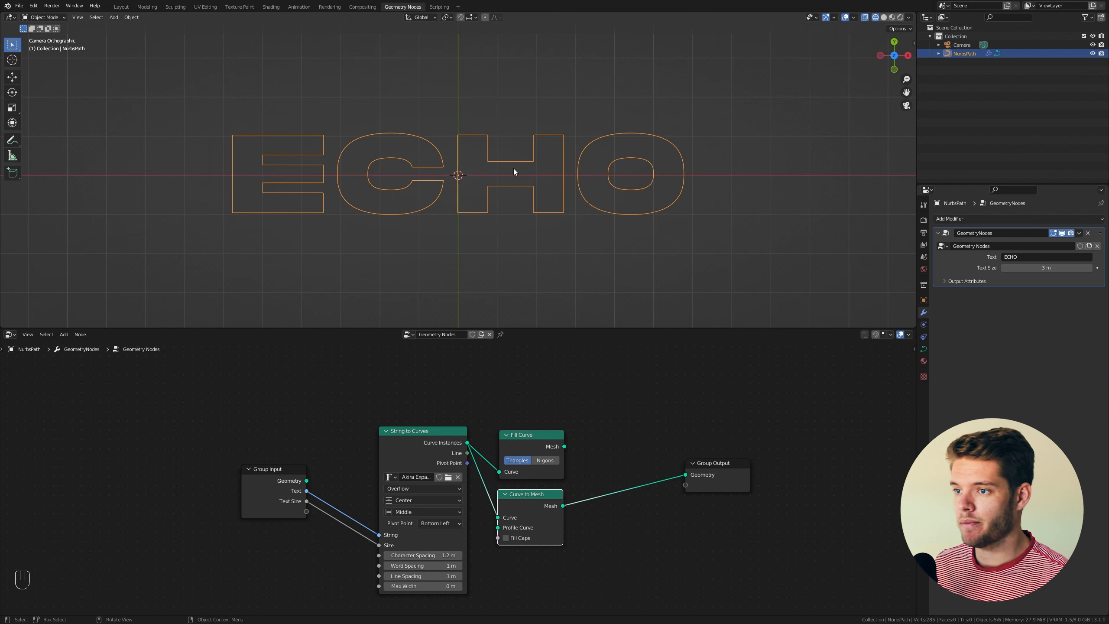
# Add a Curve Circle as the Profile Curve of Curve to Mesh and return the viewport to solid shading
pyautogui.hotkey('shift', 'a')
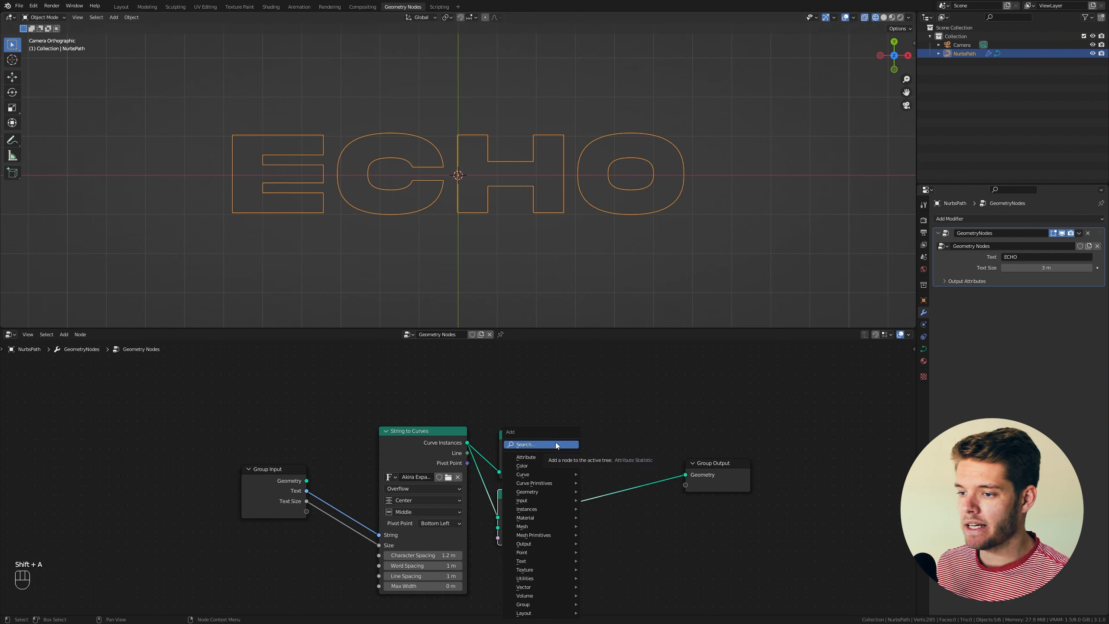
pyautogui.press('Escape')
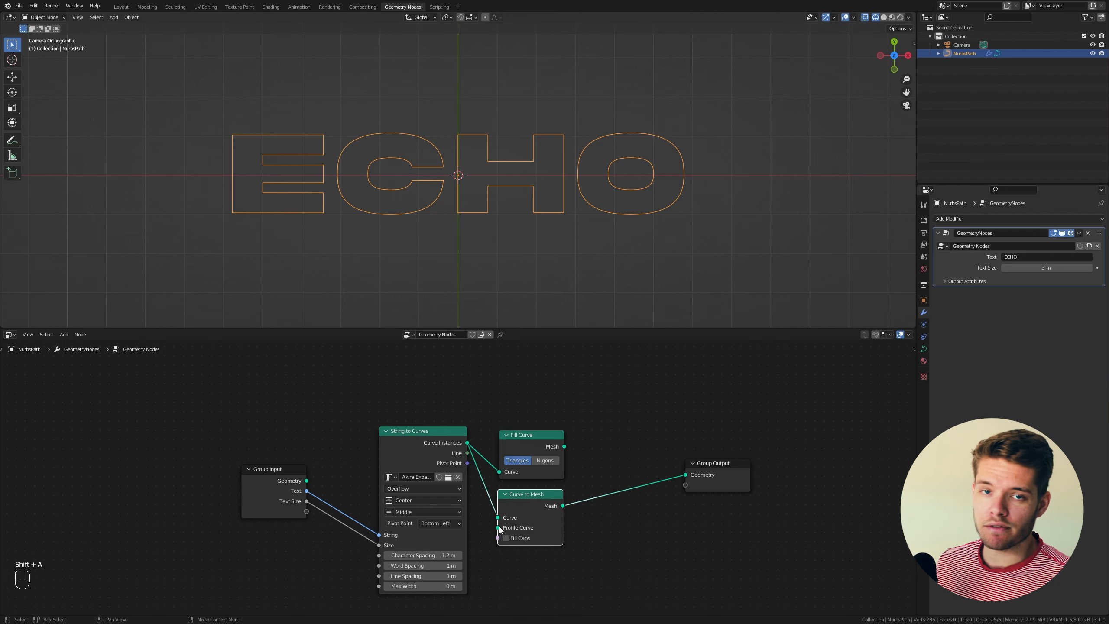
pyautogui.moveTo(500, 529); pyautogui.dragTo(524, 569)
pyautogui.write('circle')
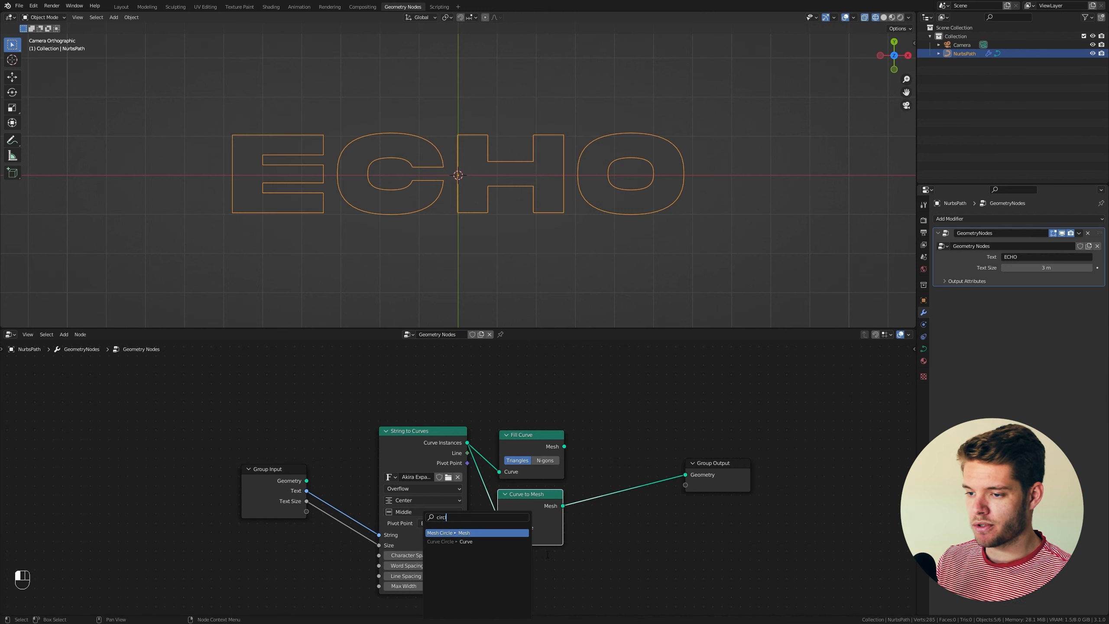
pyautogui.press('Return')
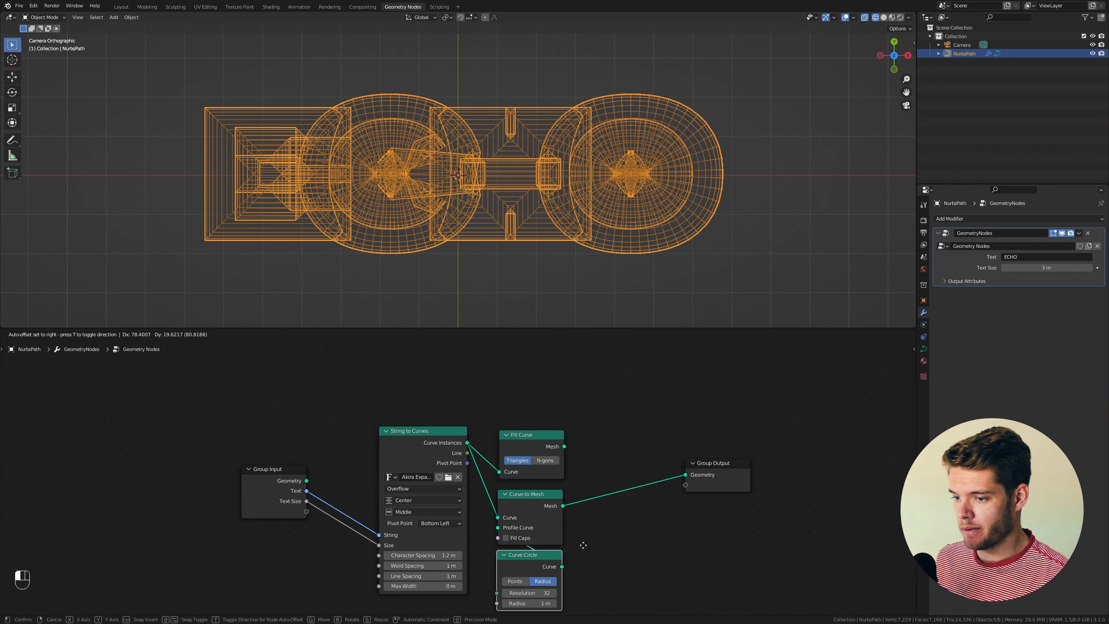
pyautogui.click(585, 544)
pyautogui.press('z')
pyautogui.click(807, 113)
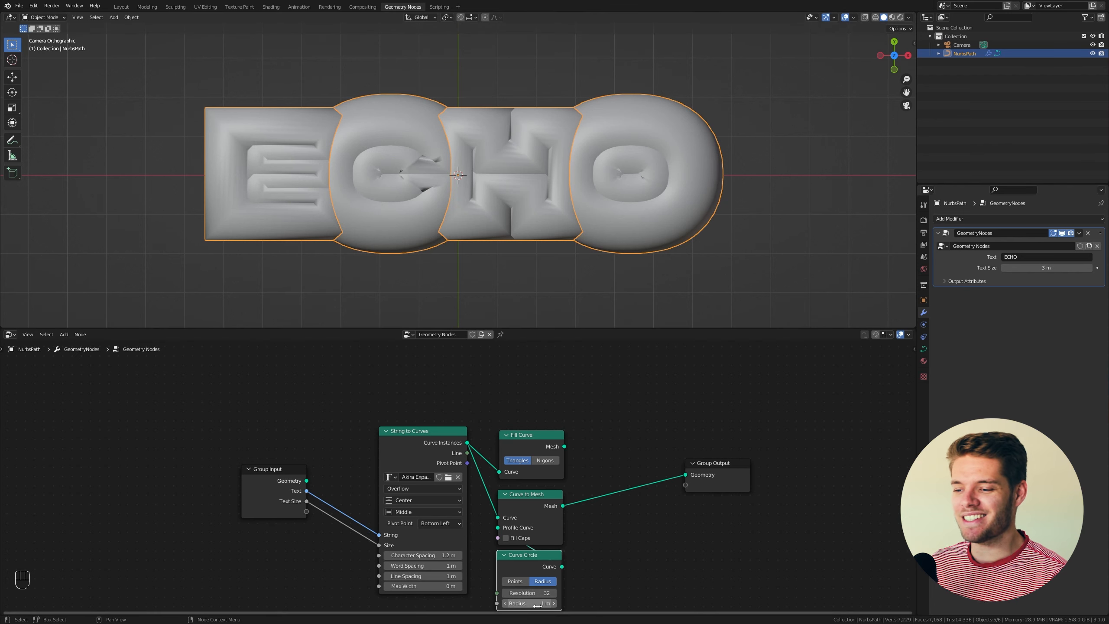
# Set the Curve Circle's radius to 0.03 m and its resolution to 3
pyautogui.moveTo(538, 606); pyautogui.dragTo(543, 545, button='middle')
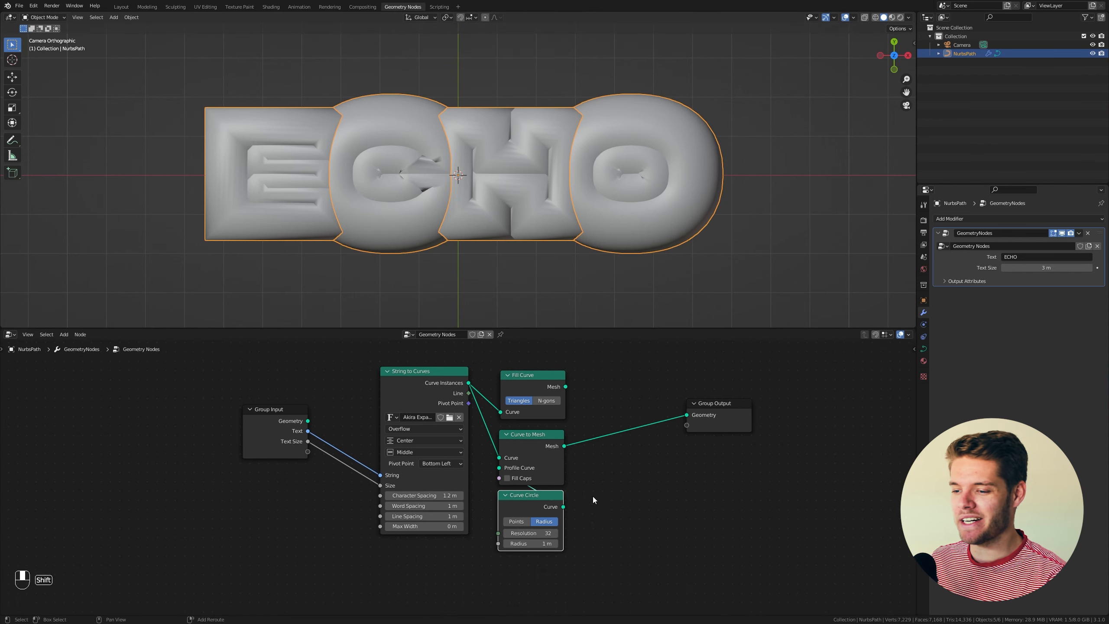
pyautogui.click(544, 544)
pyautogui.write('0.03')
pyautogui.press('Return')
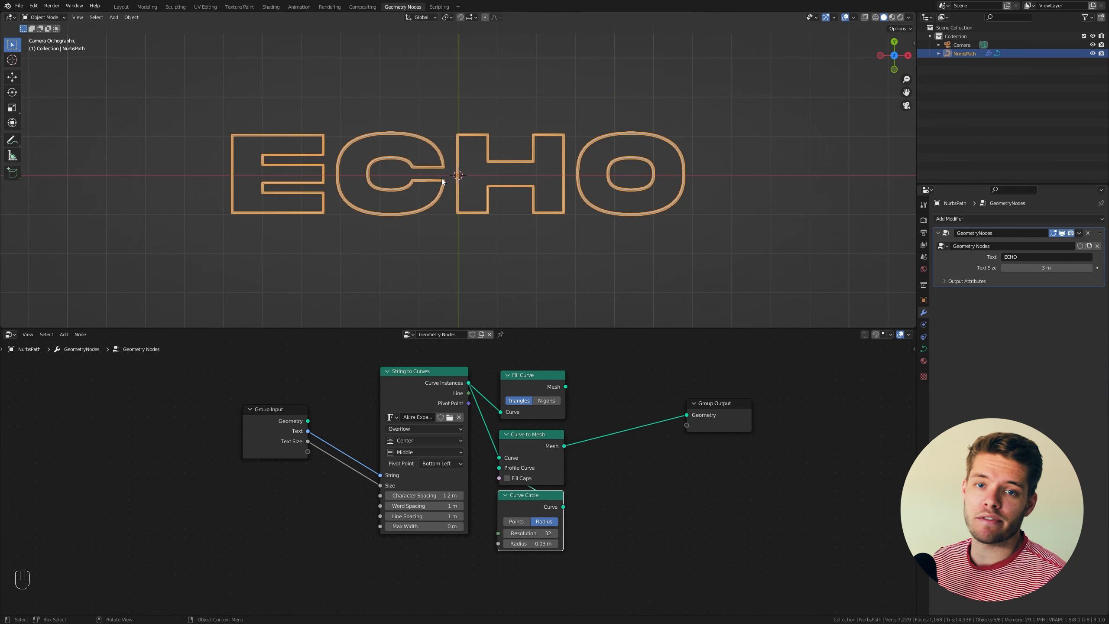
pyautogui.doubleClick(532, 533)
pyautogui.write('3')
pyautogui.press('Return')
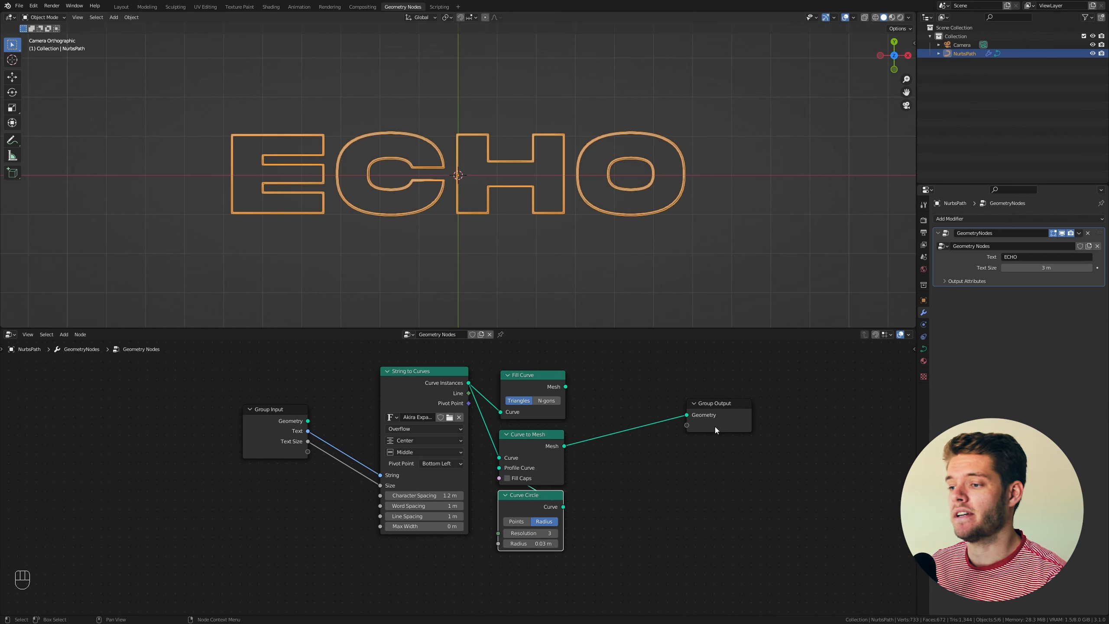
# Cut the Group Output link, merge Fill Curve and Curve to Mesh through a Join Geometry node, and connect that node to Group Output
pyautogui.keyDown('ctrl'); pyautogui.moveTo(712, 379); pyautogui.dragTo(696, 503, button='right'); pyautogui.keyUp('ctrl')
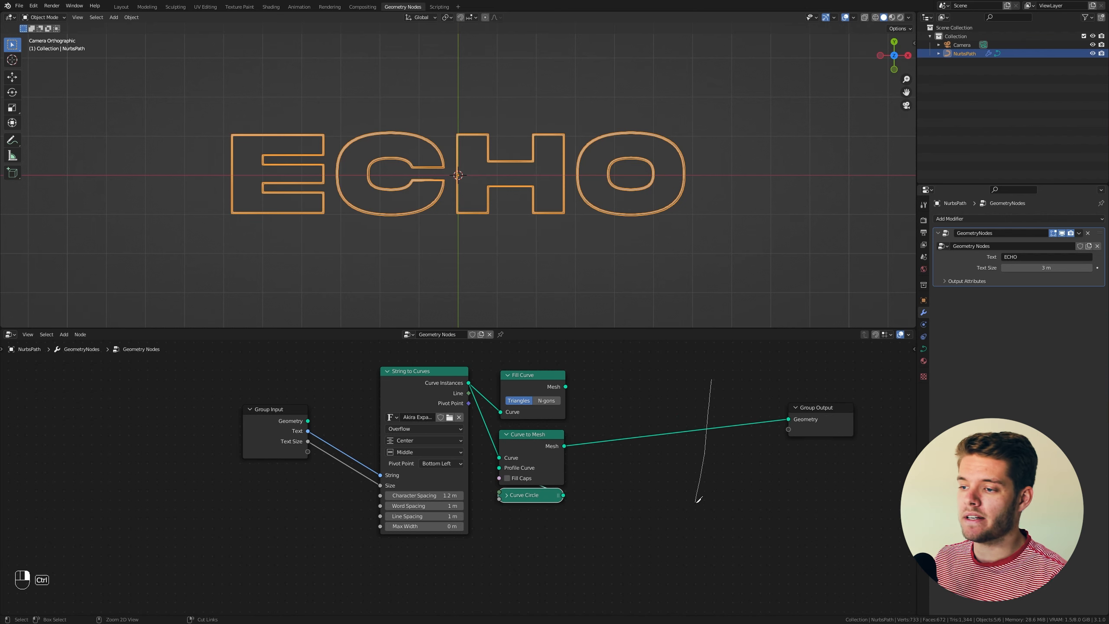
pyautogui.press('Home')
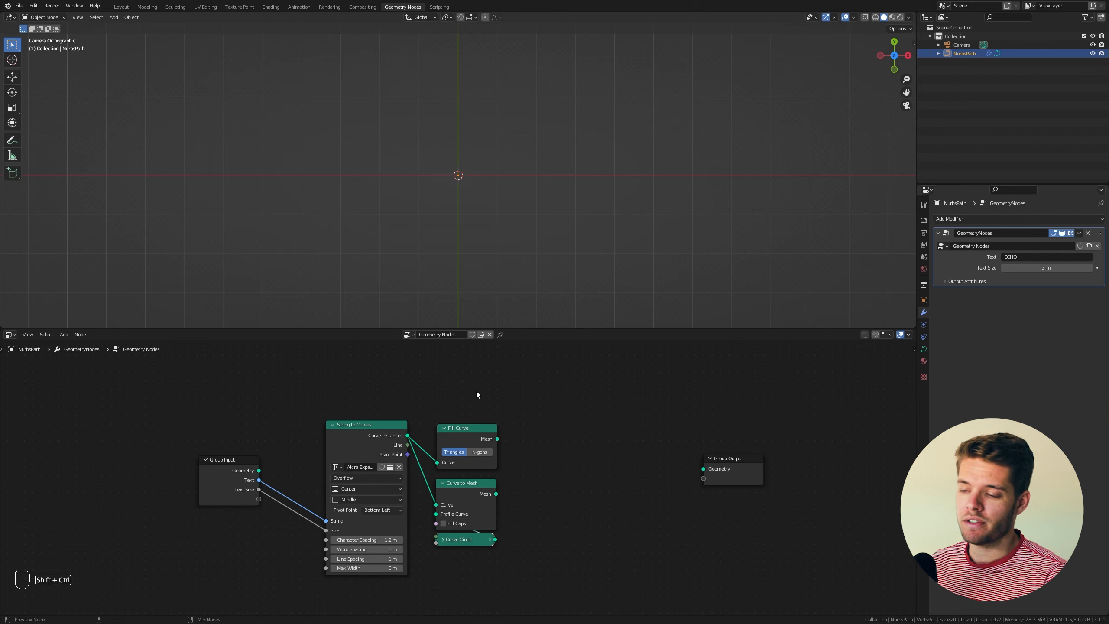
pyautogui.keyDown('ctrl'); pyautogui.keyDown('shift'); pyautogui.moveTo(484, 414); pyautogui.dragTo(478, 507, button='right'); pyautogui.keyUp('shift'); pyautogui.keyUp('ctrl')
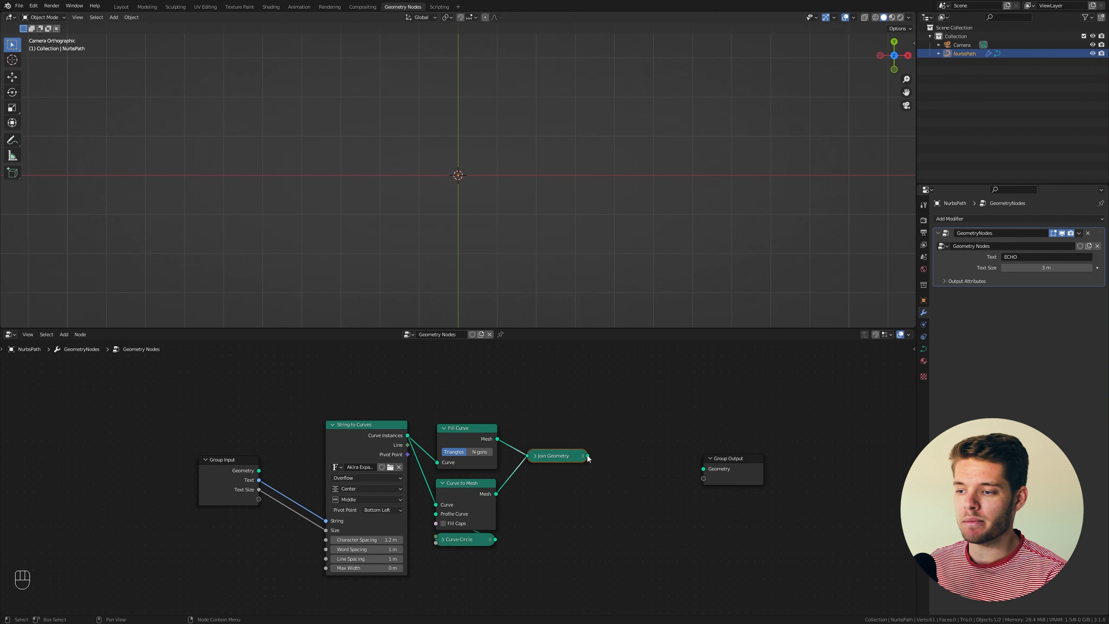
pyautogui.moveTo(588, 456); pyautogui.dragTo(704, 469)
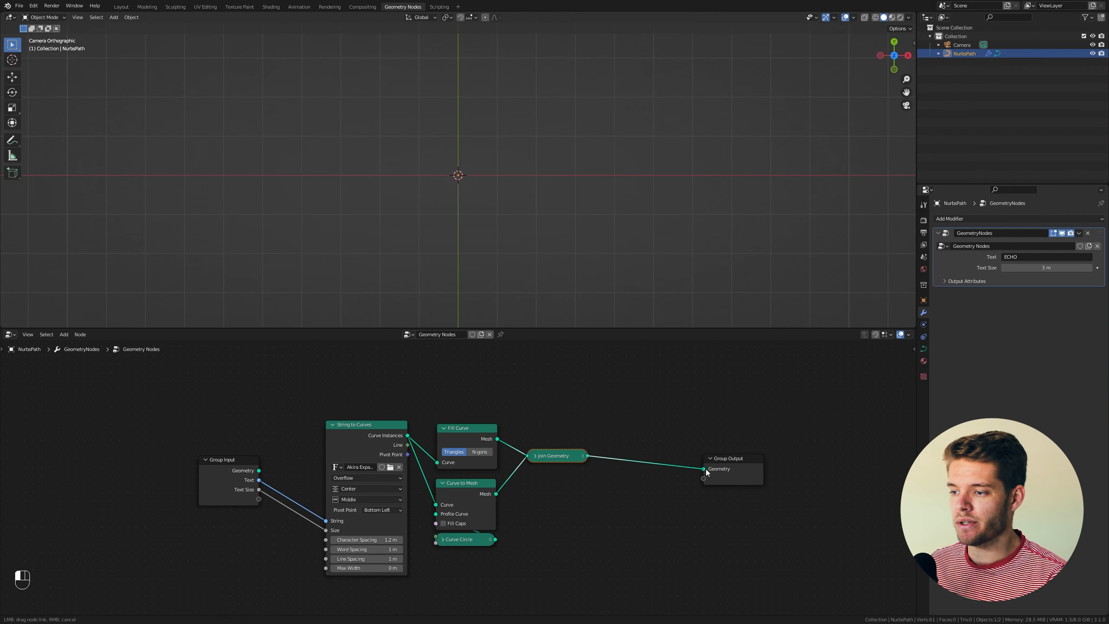
pyautogui.moveTo(557, 456); pyautogui.dragTo(655, 466)
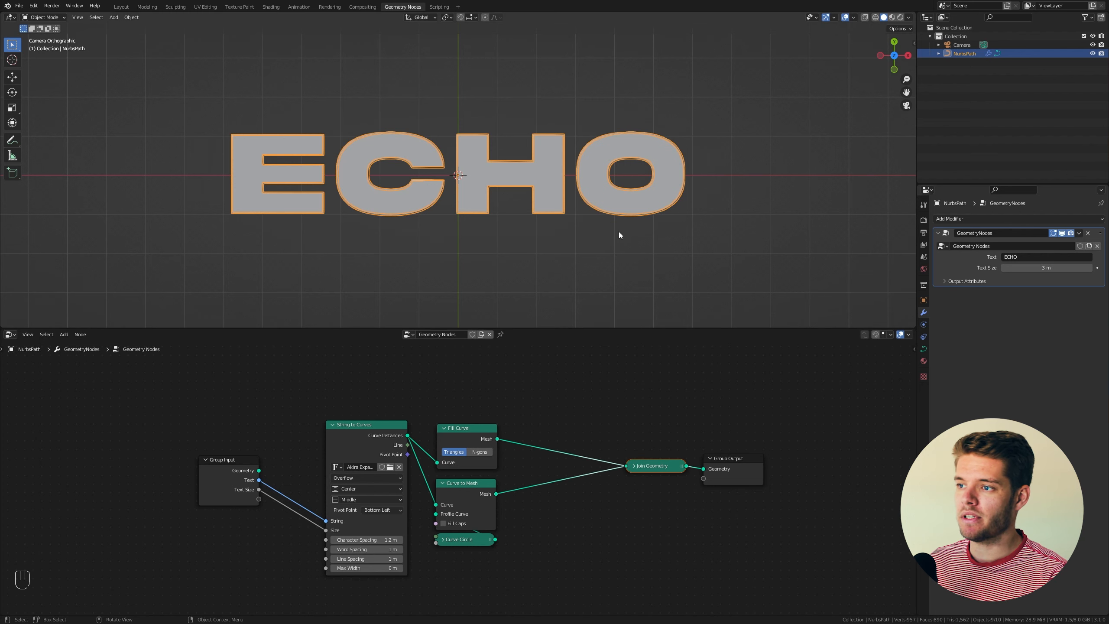
pyautogui.press('z')
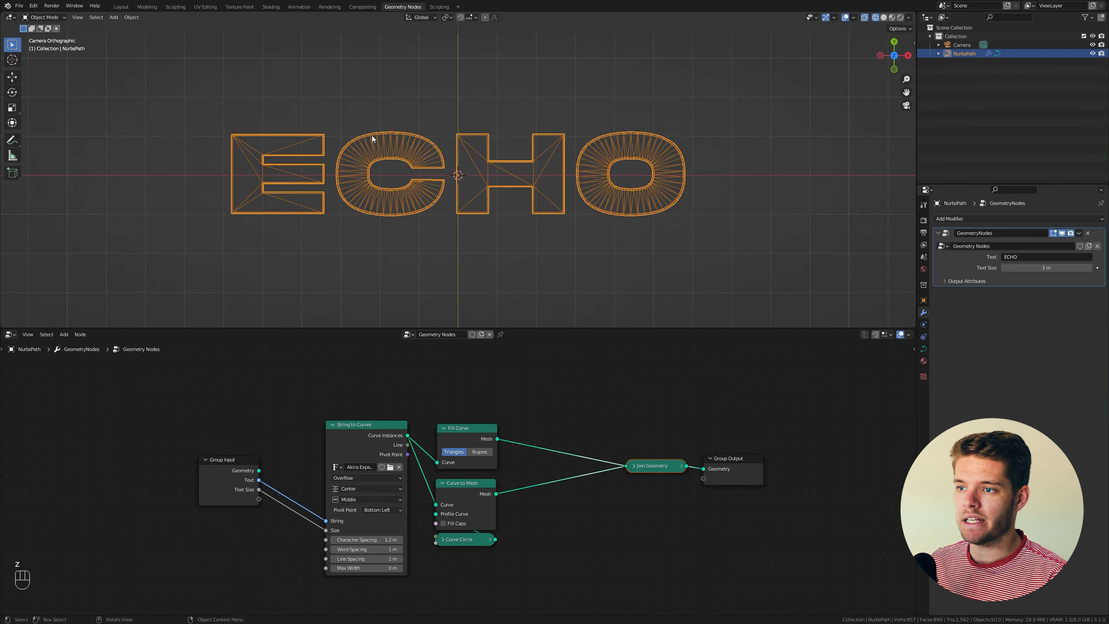
pyautogui.press('z')
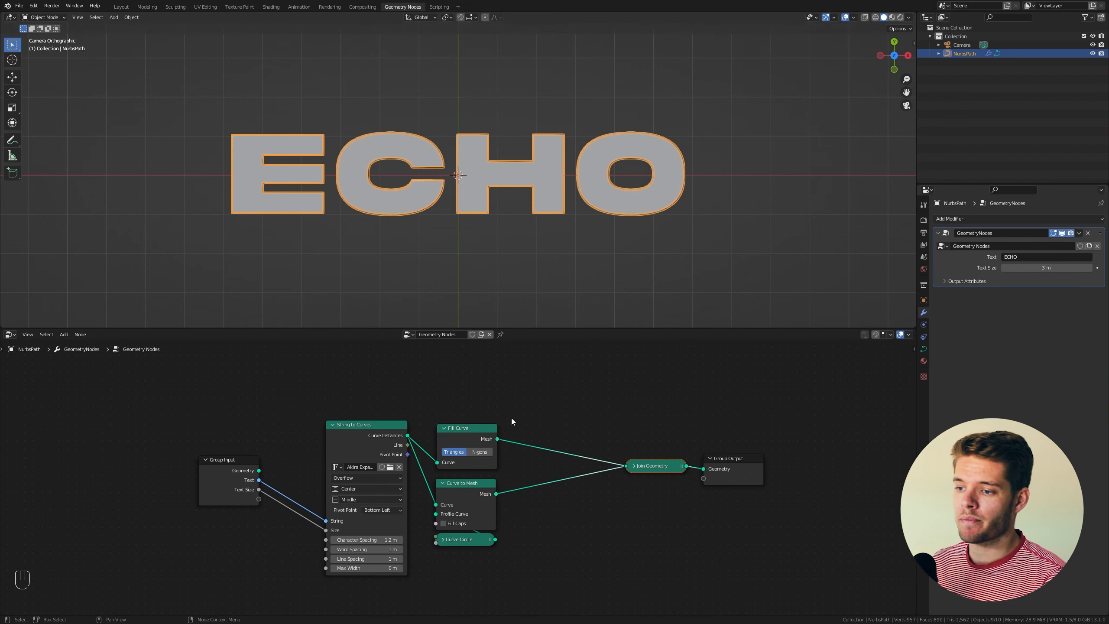
# Insert a Set Material node between Fill Curve and Join Geometry, and a duplicate of it between Curve to Mesh and Join Geometry
pyautogui.hotkey('shift', 'a')
pyautogui.click(526, 417)
pyautogui.write('set')
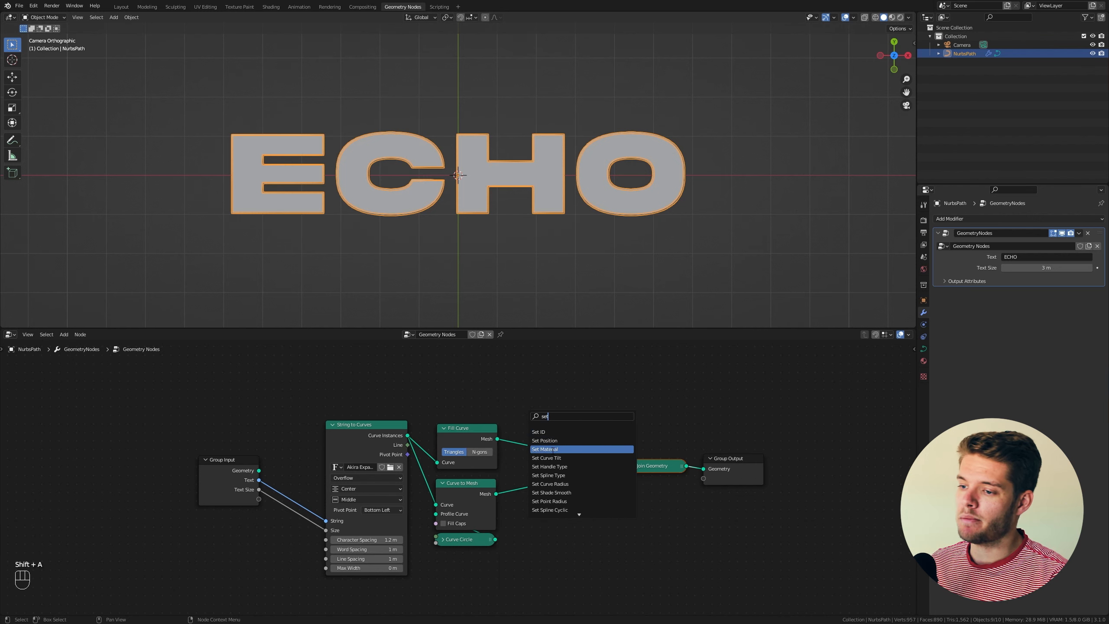
pyautogui.click(553, 451)
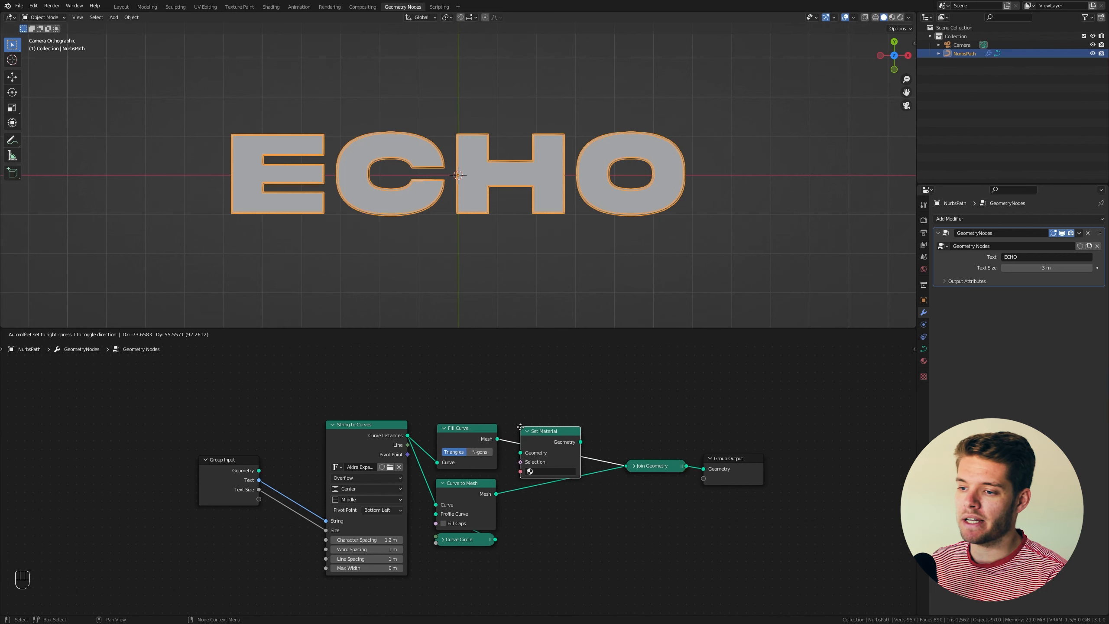
pyautogui.click(520, 428)
pyautogui.moveTo(549, 432); pyautogui.dragTo(534, 430)
pyautogui.hotkey('shift', 'd')
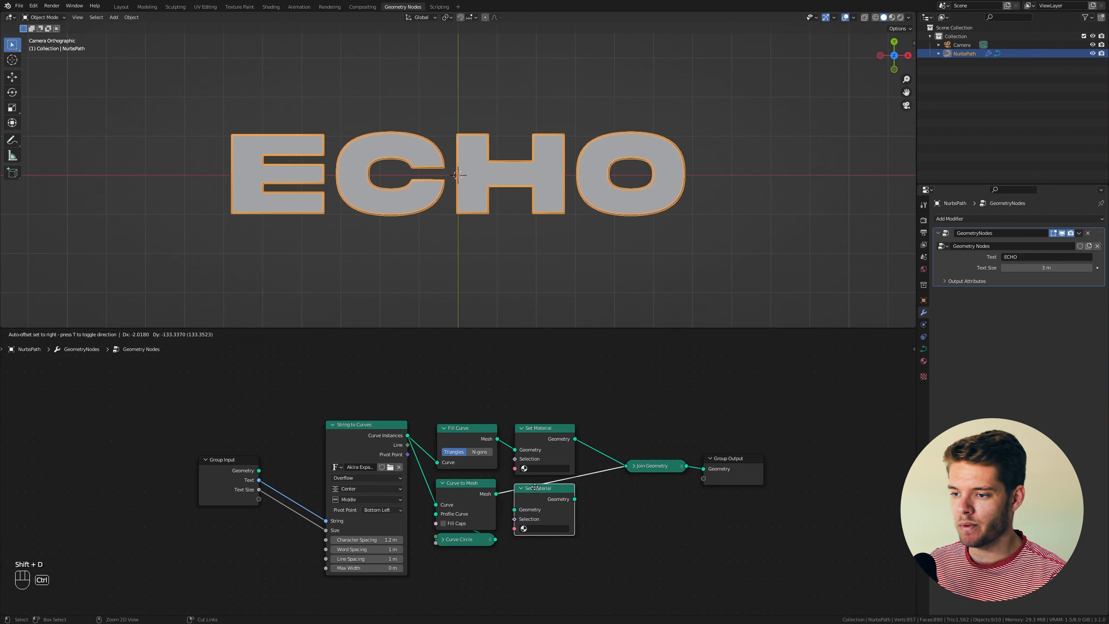
pyautogui.click(534, 488)
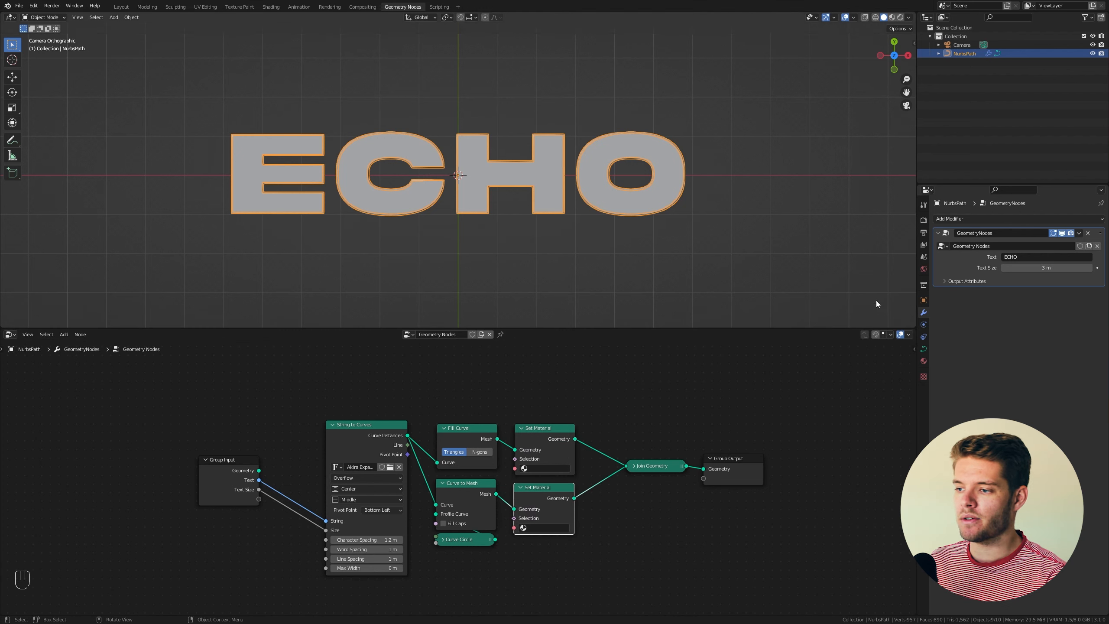
# Add two material slots to the NurbsPath object and create a material named Black in the first slot
pyautogui.click(924, 361)
pyautogui.click(1101, 219)
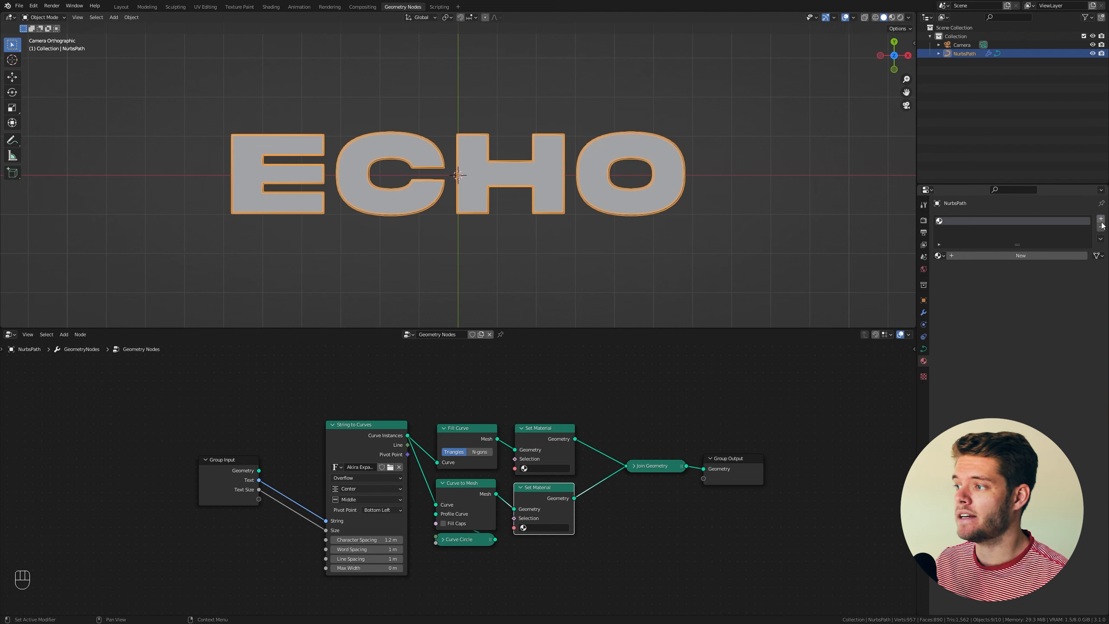
pyautogui.click(1102, 219)
pyautogui.click(956, 220)
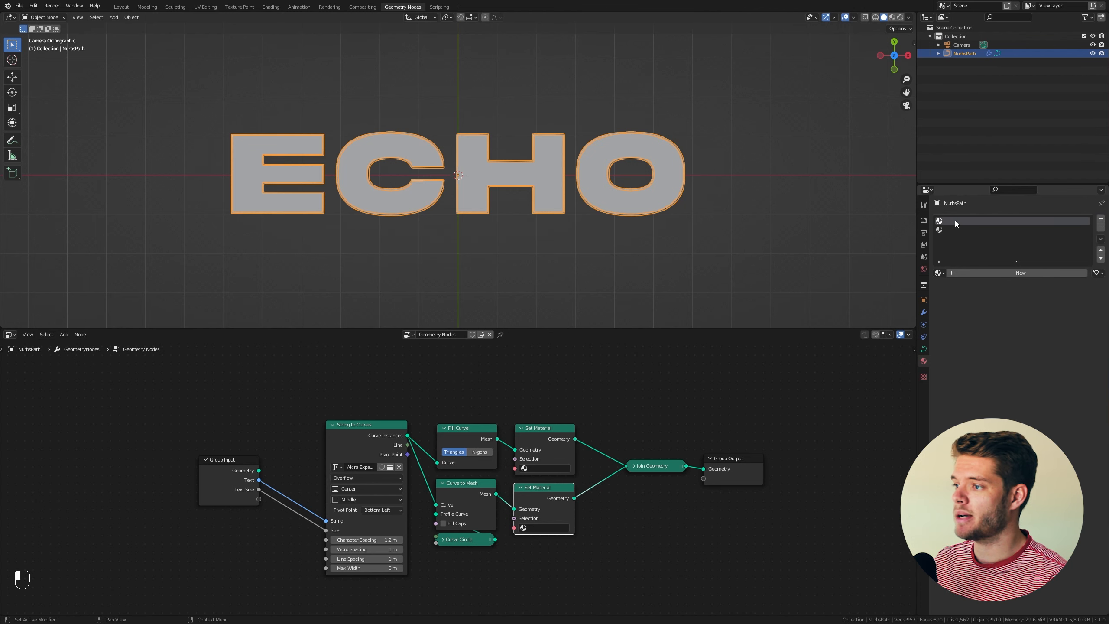
pyautogui.click(1021, 272)
pyautogui.doubleClick(969, 220)
pyautogui.write('Black')
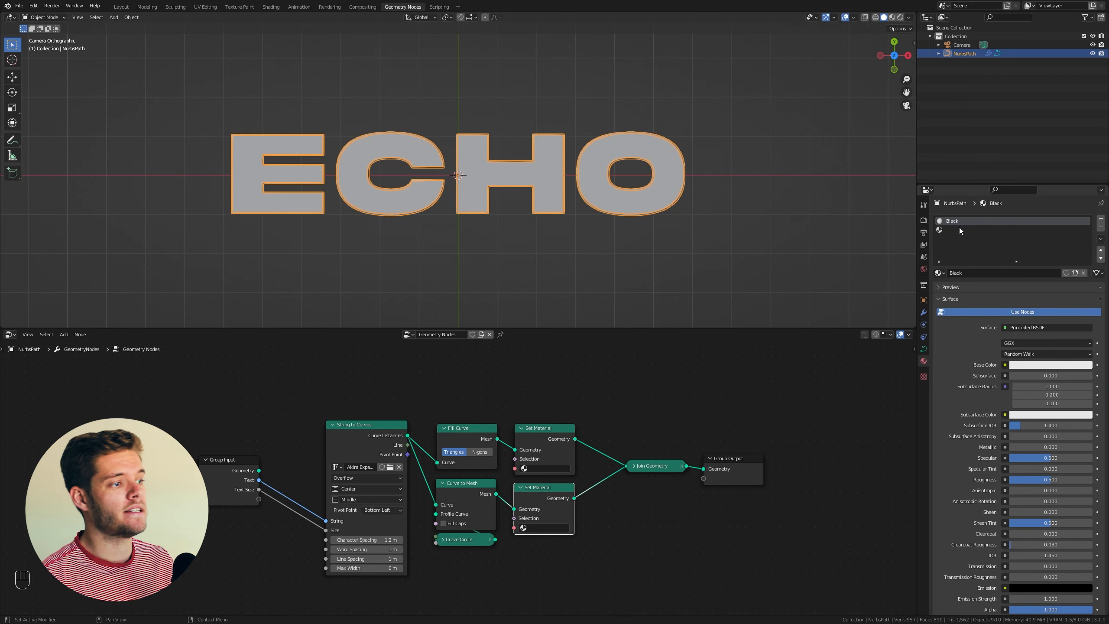
# Create a new material in the second slot and name it White
pyautogui.click(959, 228)
pyautogui.click(1020, 272)
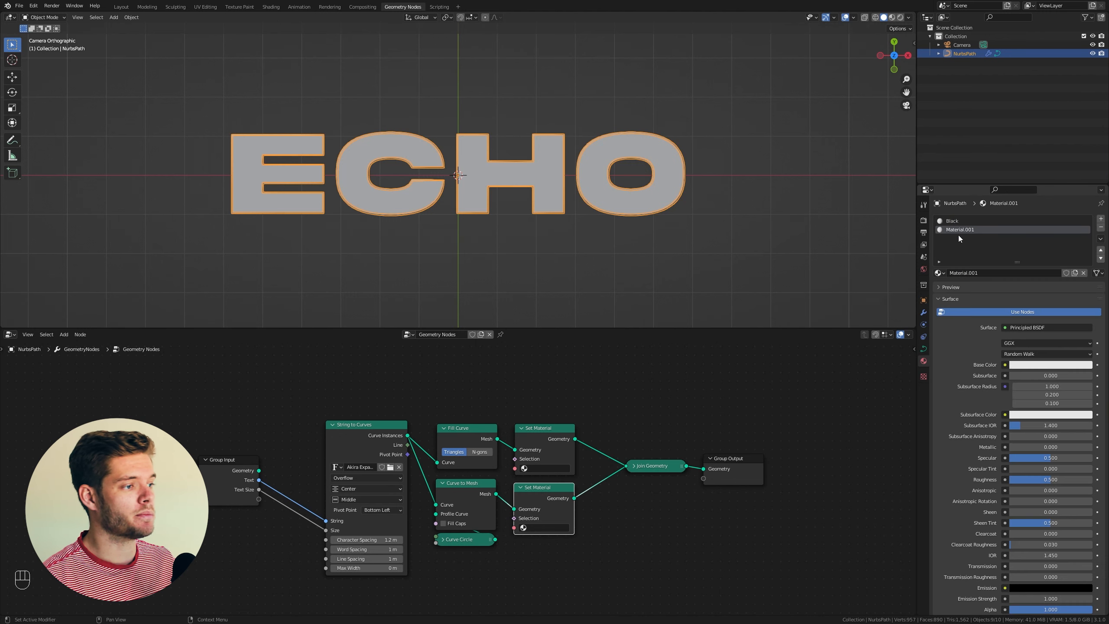
pyautogui.doubleClick(960, 229)
pyautogui.write('White')
pyautogui.press('Return')
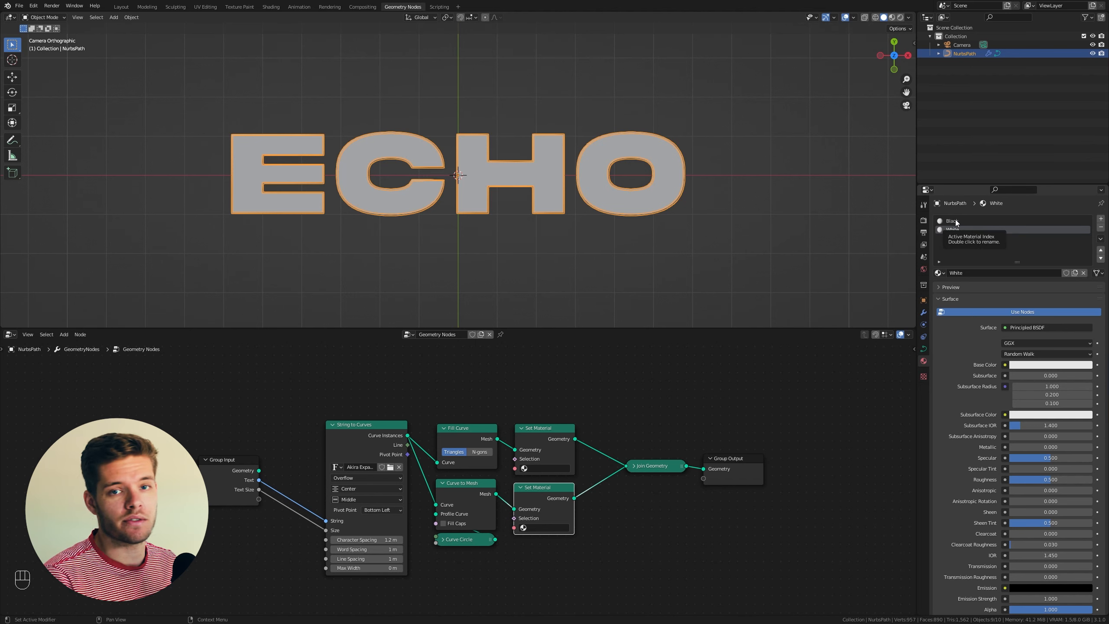
# Make the Black material's base color pure black and set its specular to 0
pyautogui.click(956, 221)
pyautogui.click(1036, 366)
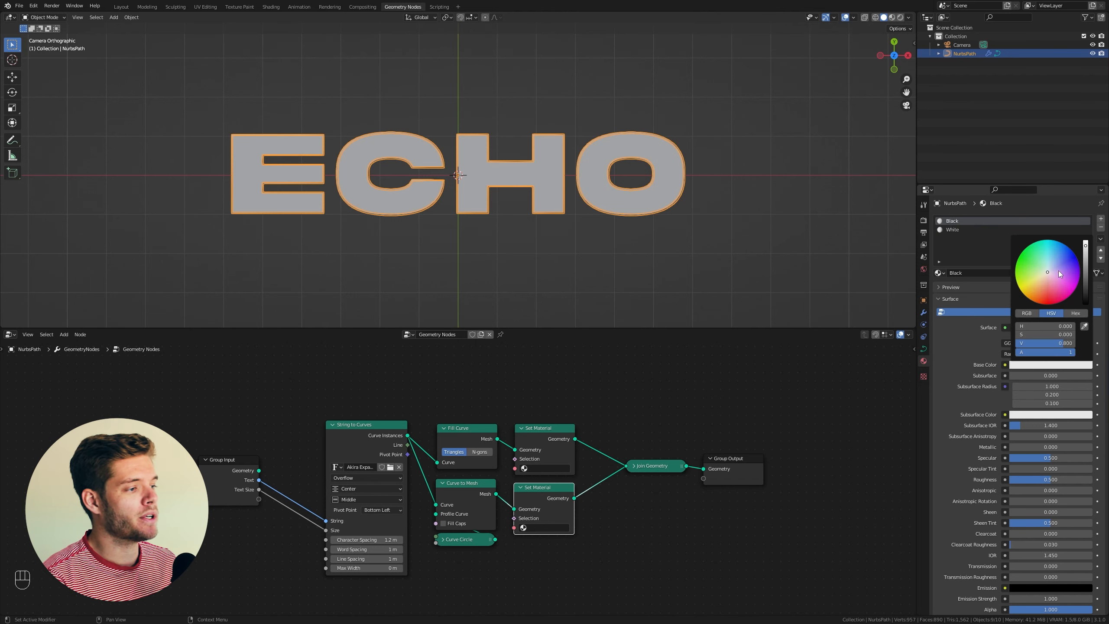
pyautogui.moveTo(1085, 250); pyautogui.dragTo(1086, 305)
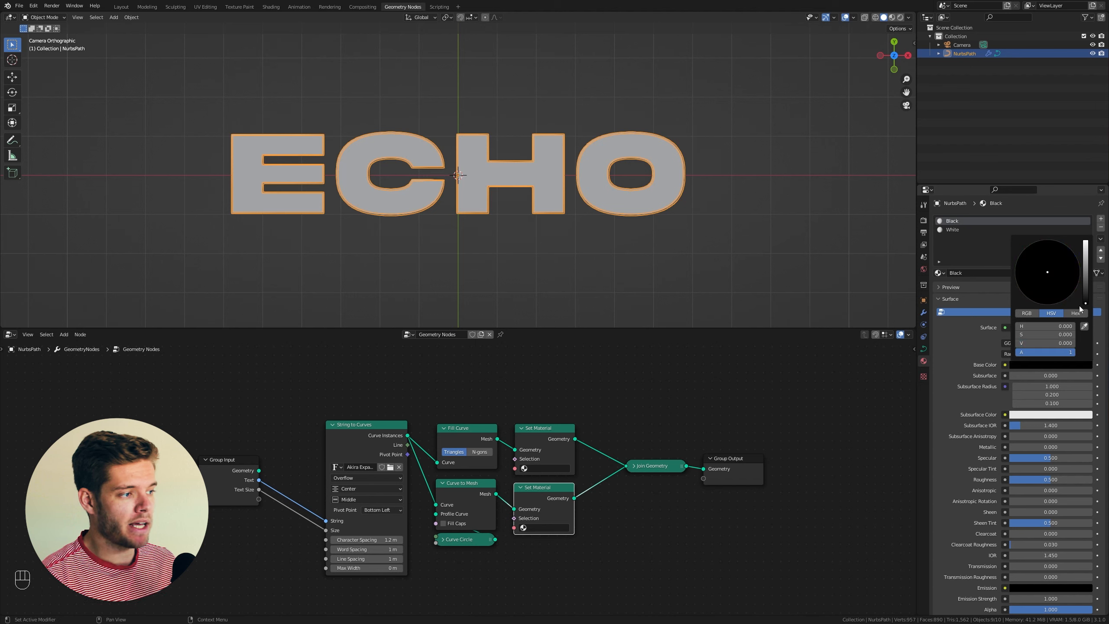
pyautogui.moveTo(1038, 458); pyautogui.dragTo(996, 458)
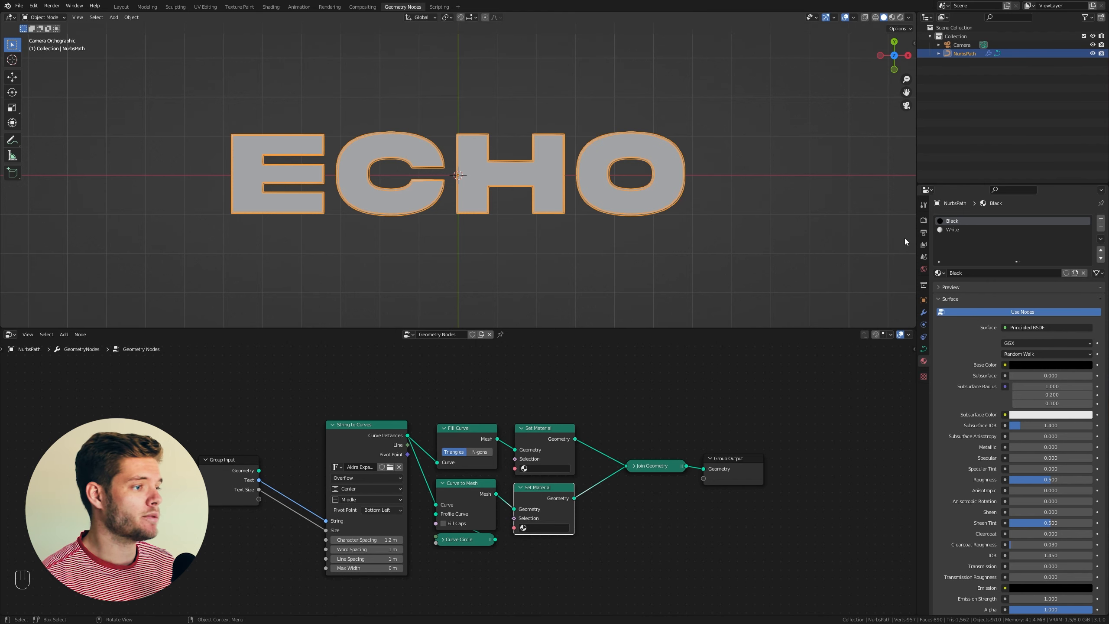
# Set the White material's emission color to pure white at full value
pyautogui.click(961, 229)
pyautogui.scroll(-8, 1027, 393)
pyautogui.click(1032, 432)
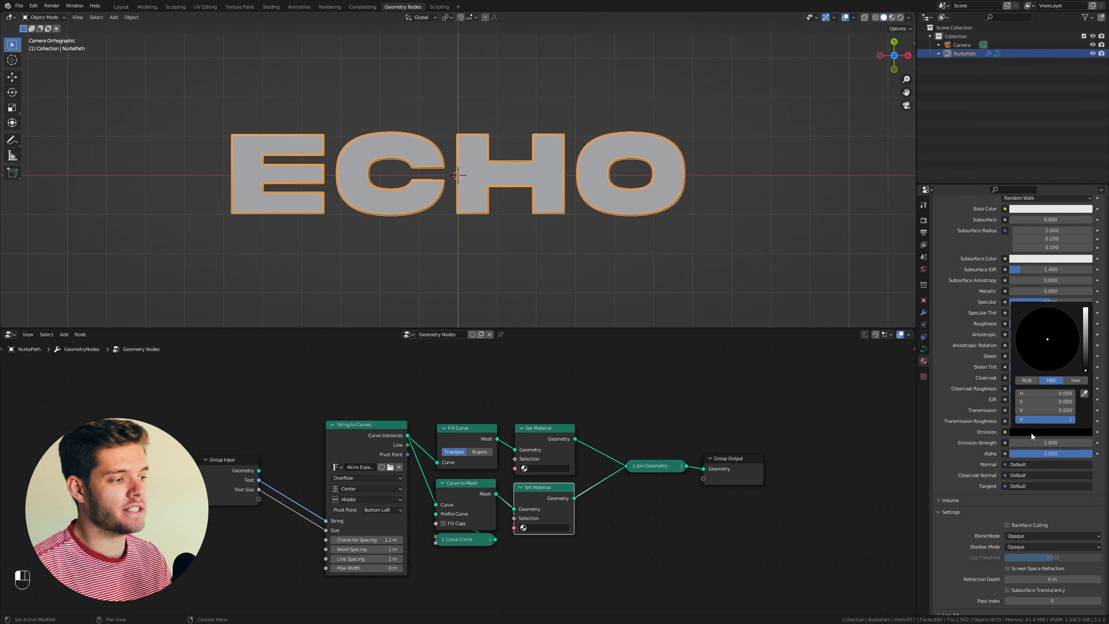
pyautogui.click(1087, 311)
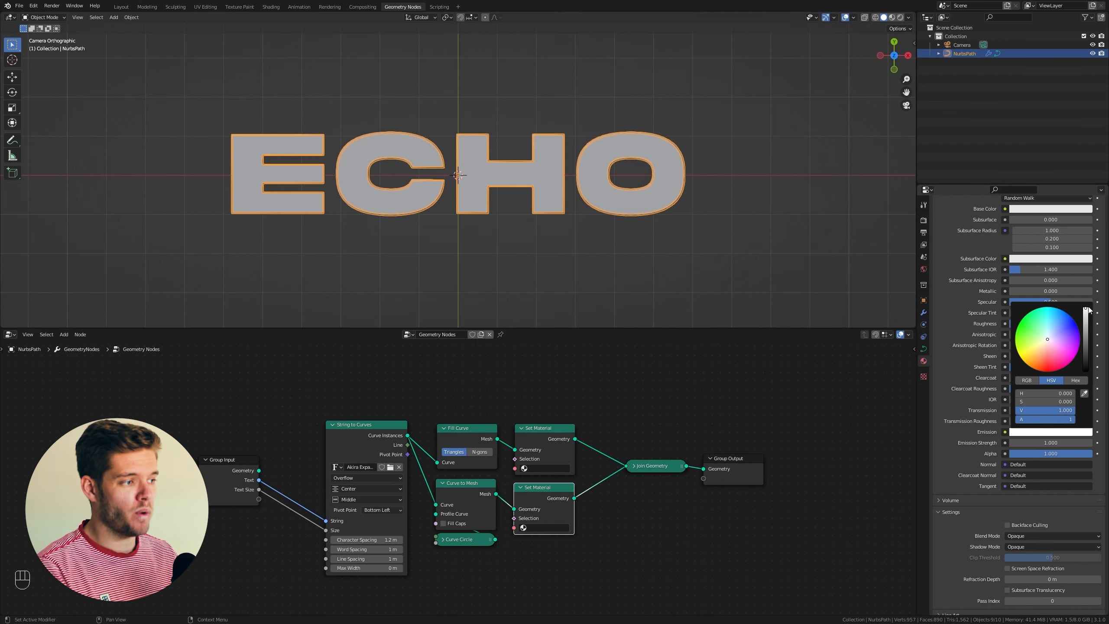
pyautogui.click(1058, 443)
pyautogui.press('Return')
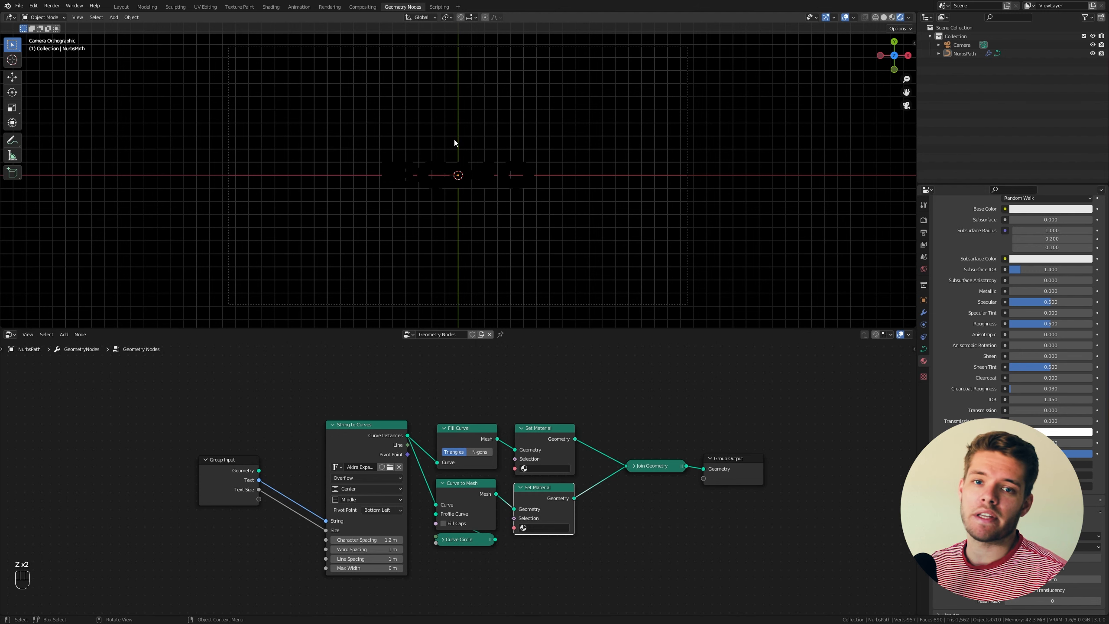
# Assign Black to the Set Material node after Fill Curve and White to the one after Curve to Mesh
pyautogui.click(548, 470)
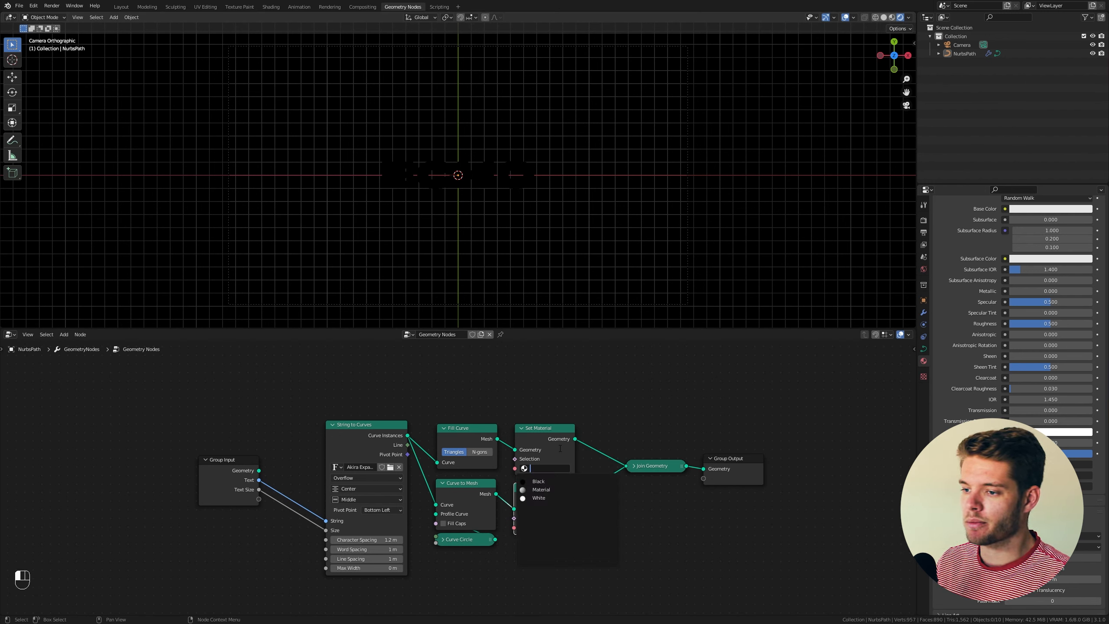
pyautogui.click(539, 481)
pyautogui.click(544, 528)
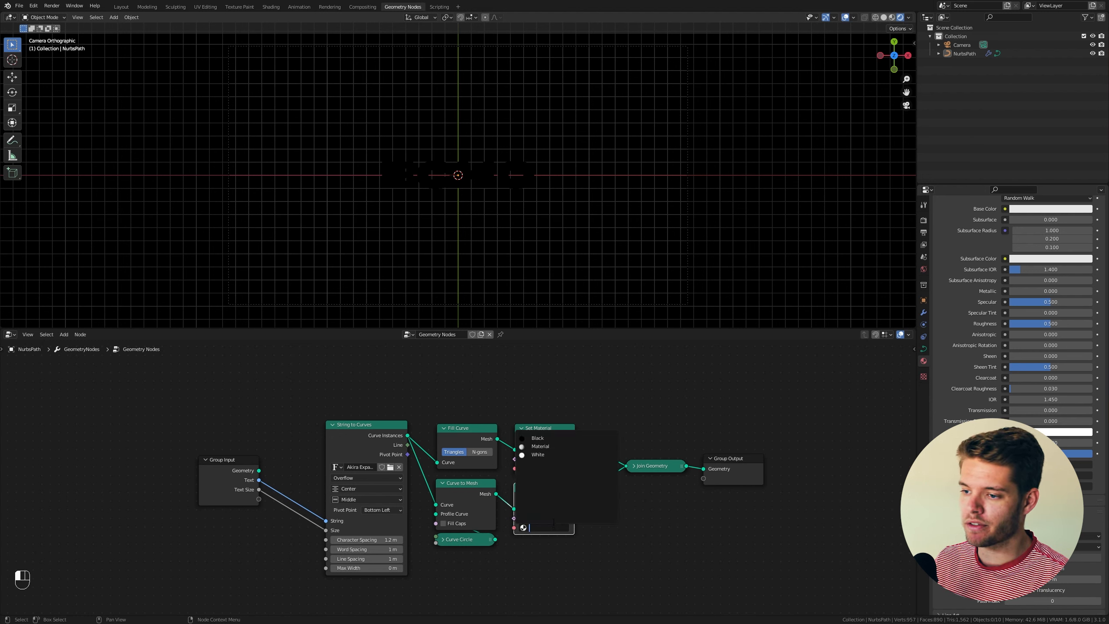
pyautogui.click(541, 446)
pyautogui.click(544, 527)
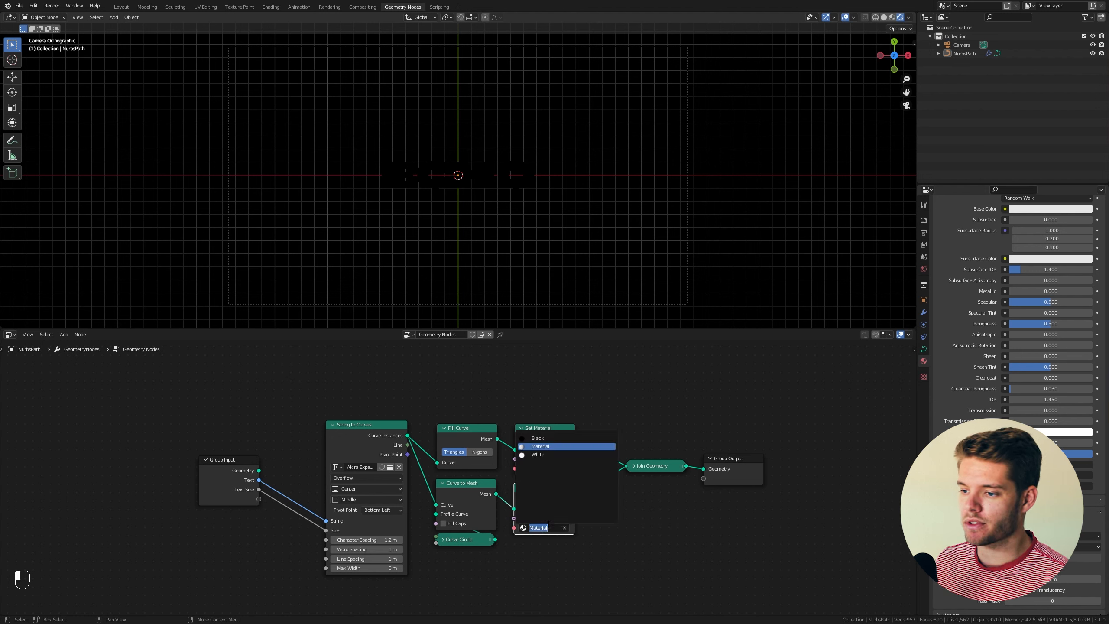
pyautogui.click(537, 454)
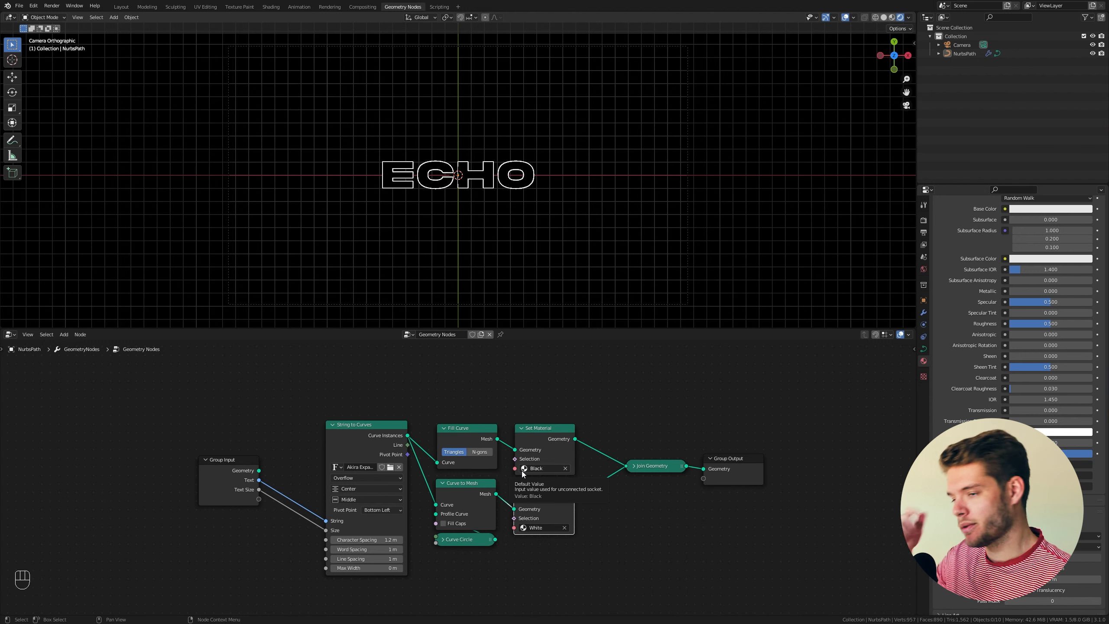
# Enable Bloom in the Eevee render settings and return to the modifier properties
pyautogui.click(924, 221)
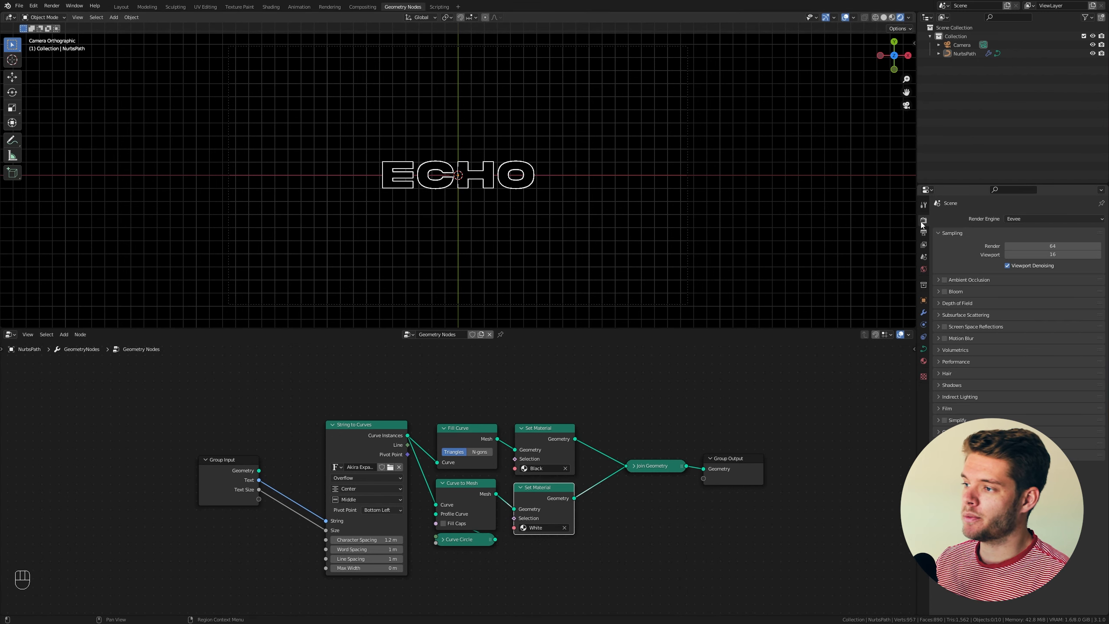
pyautogui.click(946, 292)
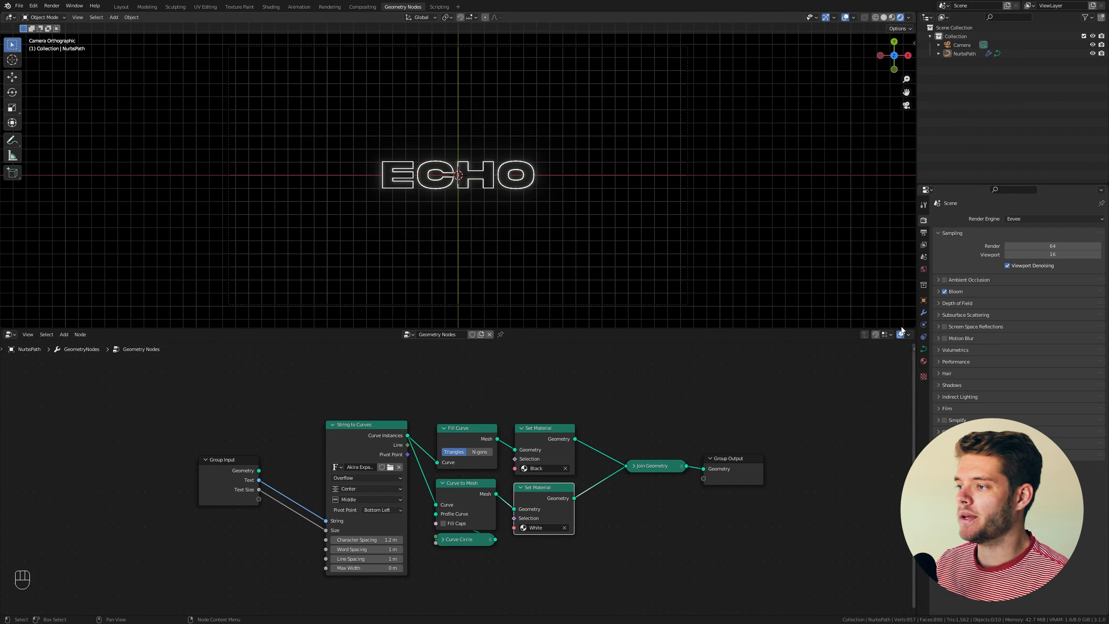
pyautogui.click(924, 312)
# Add a Frame node around everything from Group Input to Join Geometry, leaving Group Output outside, and reposition the framed group
pyautogui.scroll(-1, 550, 415)
pyautogui.hotkey('shift', 'a')
pyautogui.click(533, 409)
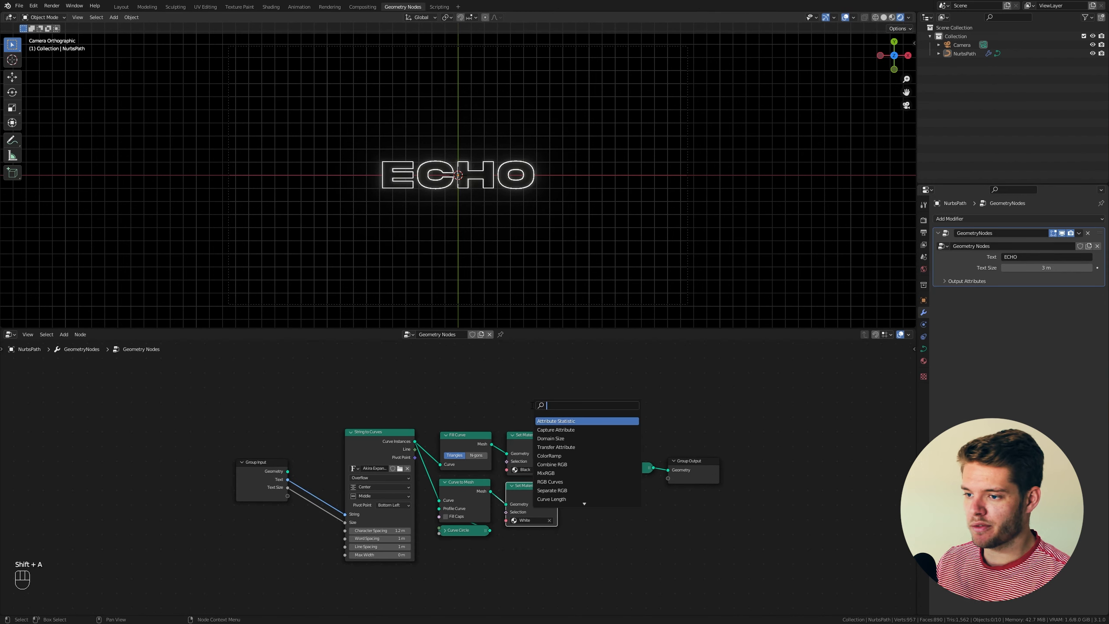
pyautogui.write('frame')
pyautogui.press('Return')
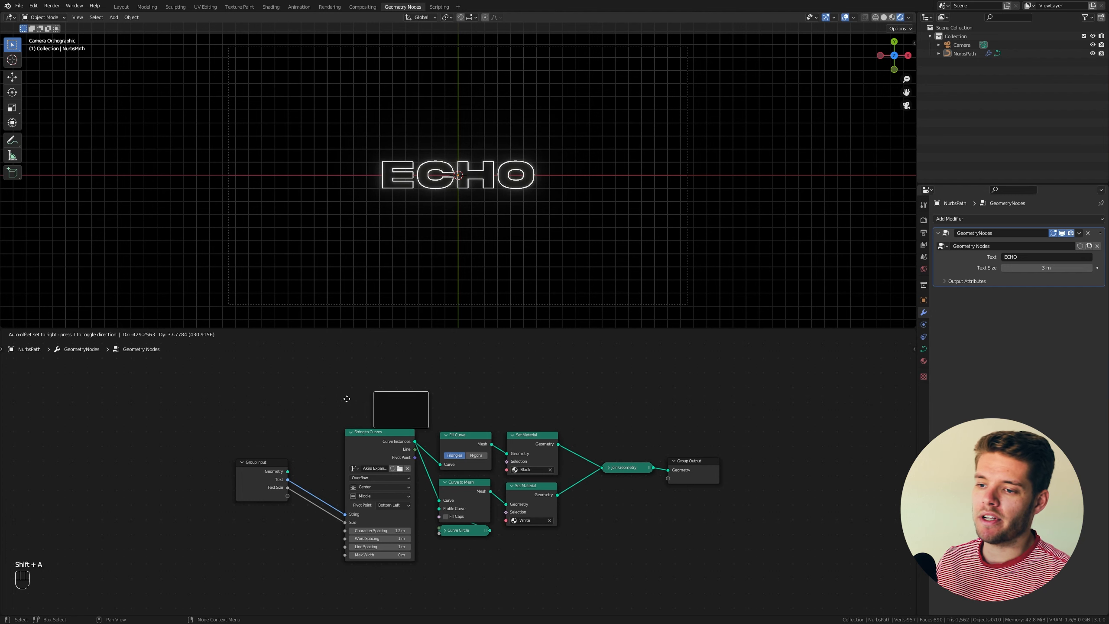
pyautogui.moveTo(220, 441); pyautogui.dragTo(636, 563)
pyautogui.press('g')
pyautogui.click(308, 412)
pyautogui.click(307, 413)
# Label the new frame "Text Input"
pyautogui.press('n')
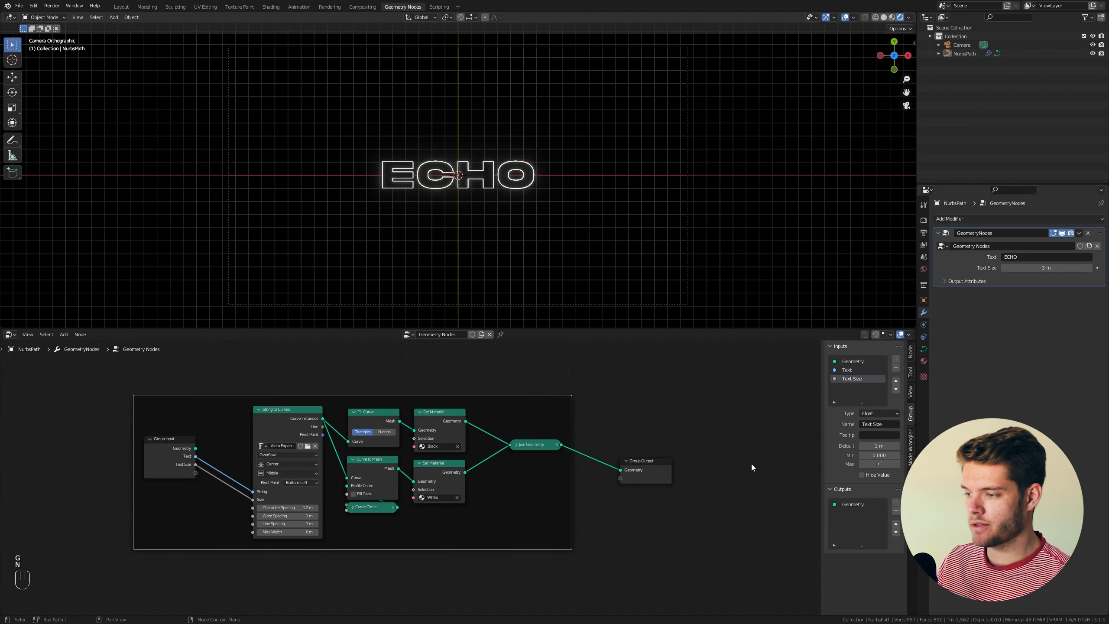
pyautogui.click(911, 351)
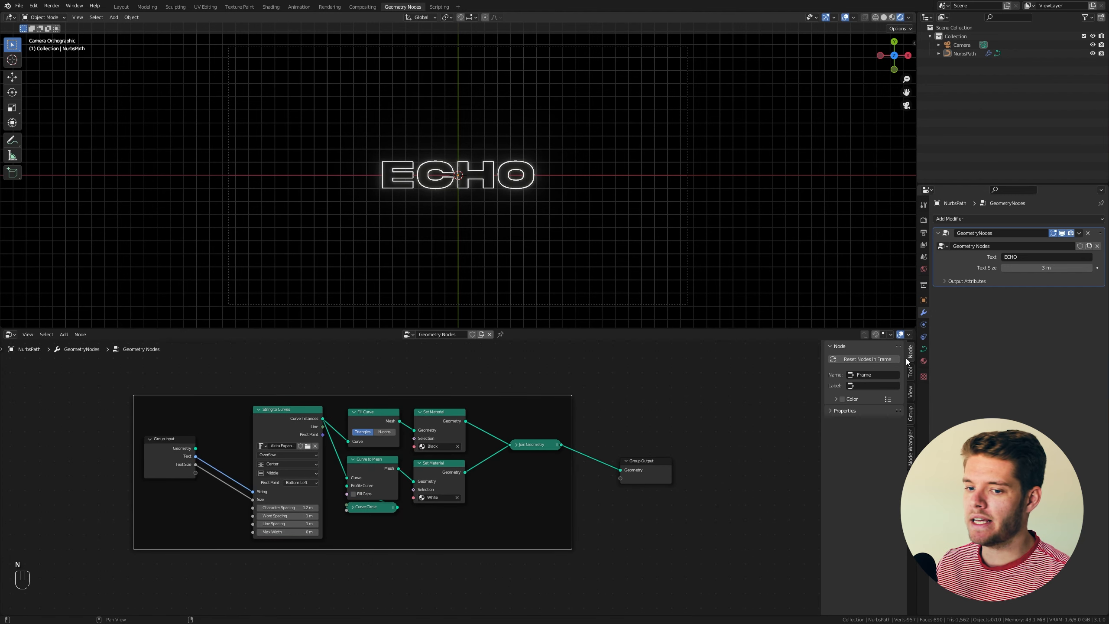
pyautogui.click(873, 388)
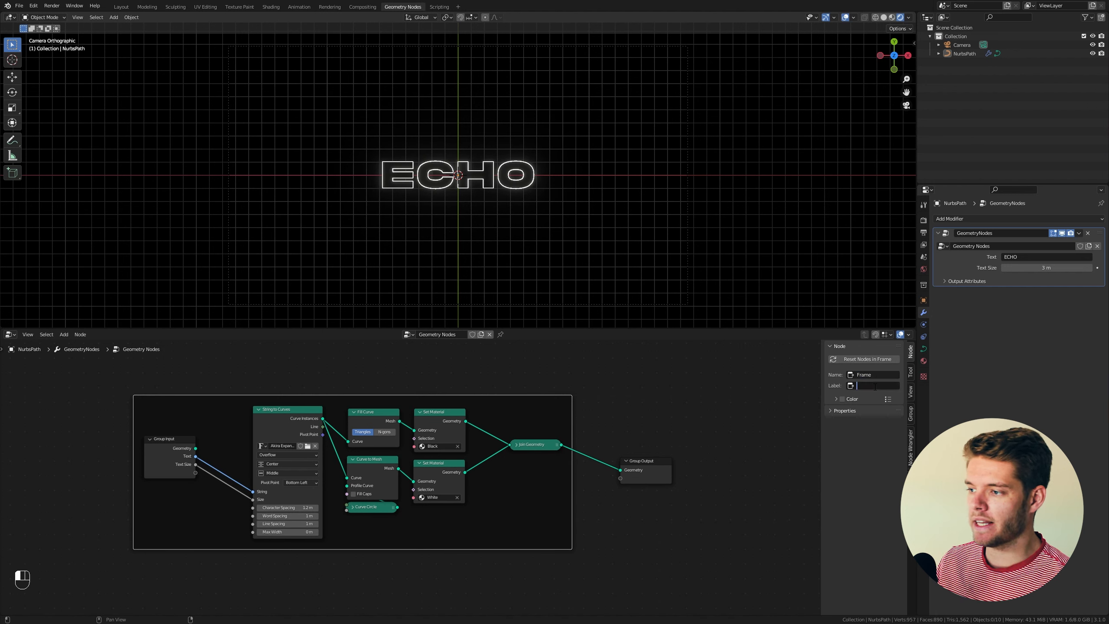
pyautogui.write('Text')
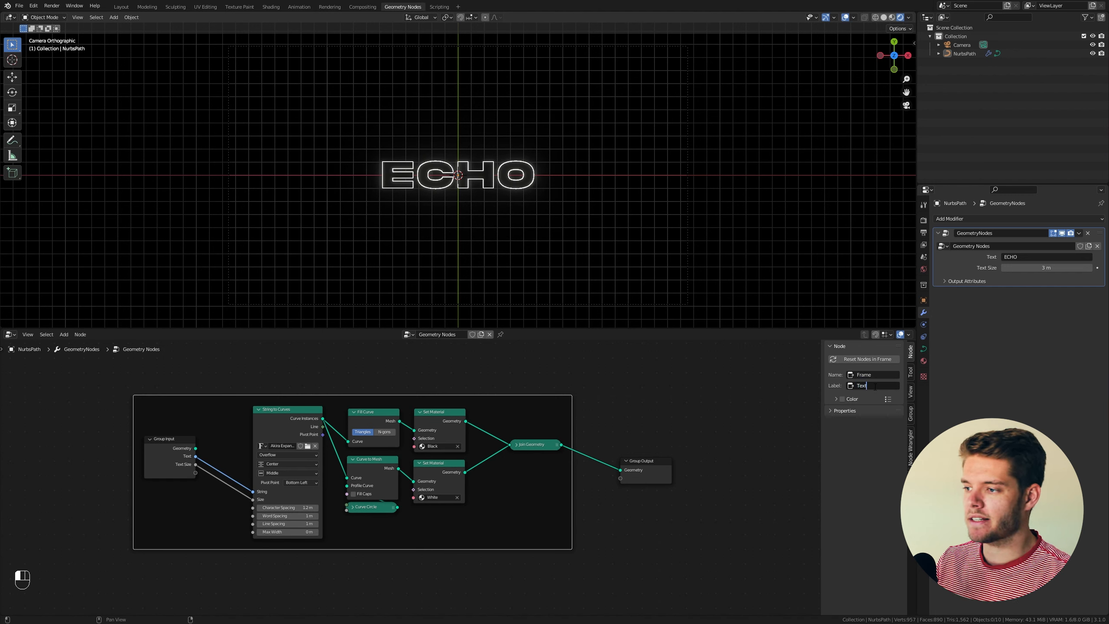
pyautogui.write(' In')
pyautogui.press('Return')
# Detach Group Output from Join Geometry, move it well away from the frame, collapse it, and switch the viewport to solid shading
pyautogui.scroll(-3, 697, 457)
pyautogui.keyDown('alt'); pyautogui.moveTo(557, 467); pyautogui.dragTo(726, 475); pyautogui.keyUp('alt')
pyautogui.press('h')
pyautogui.press('z')
pyautogui.click(612, 208)
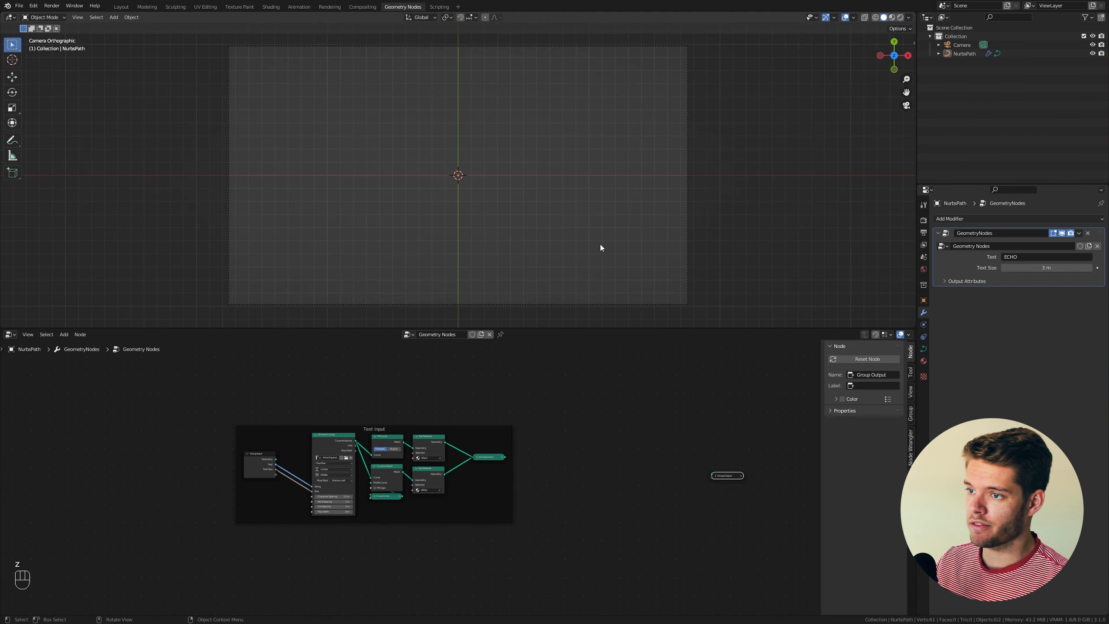
# Add a second Group Input below the Text Input frame, connect its Geometry to Group Output, and expand the Group Output node
pyautogui.hotkey('shift', 'a')
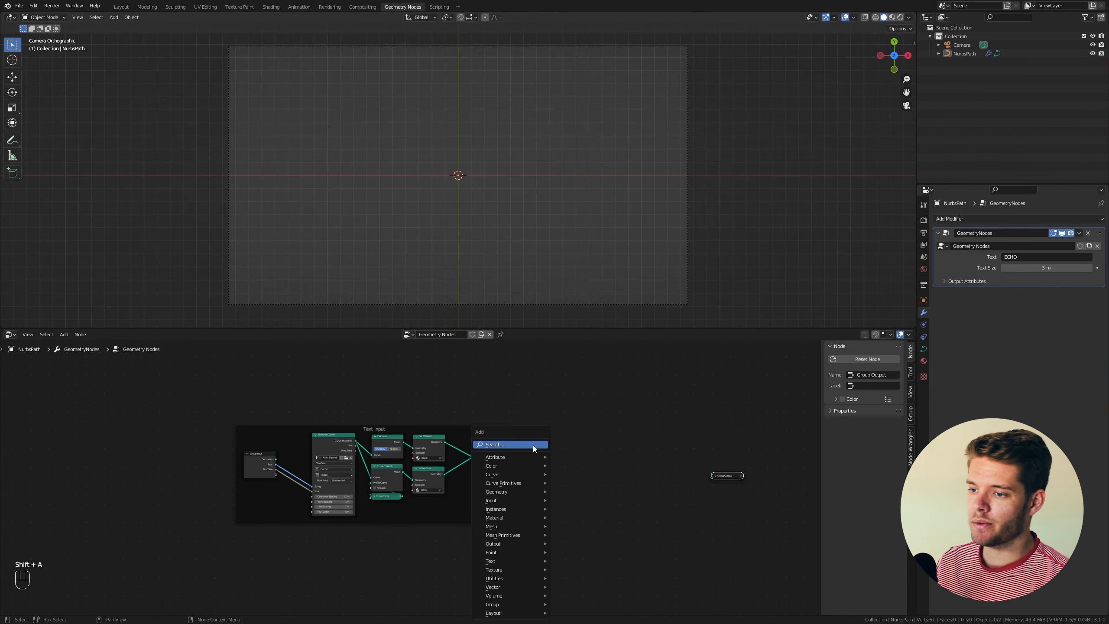
pyautogui.write('group')
pyautogui.press('Return')
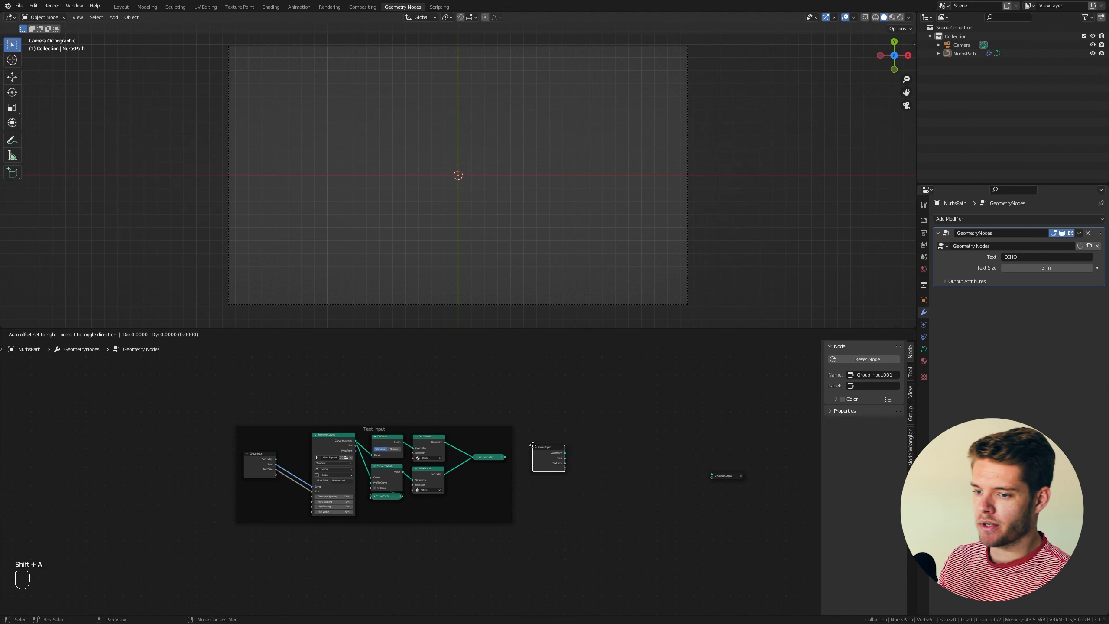
pyautogui.click(299, 507)
pyautogui.scroll(2, 299, 507)
pyautogui.moveTo(298, 507); pyautogui.dragTo(254, 487, button='middle')
pyautogui.moveTo(244, 487); pyautogui.dragTo(702, 384)
pyautogui.click(702, 384)
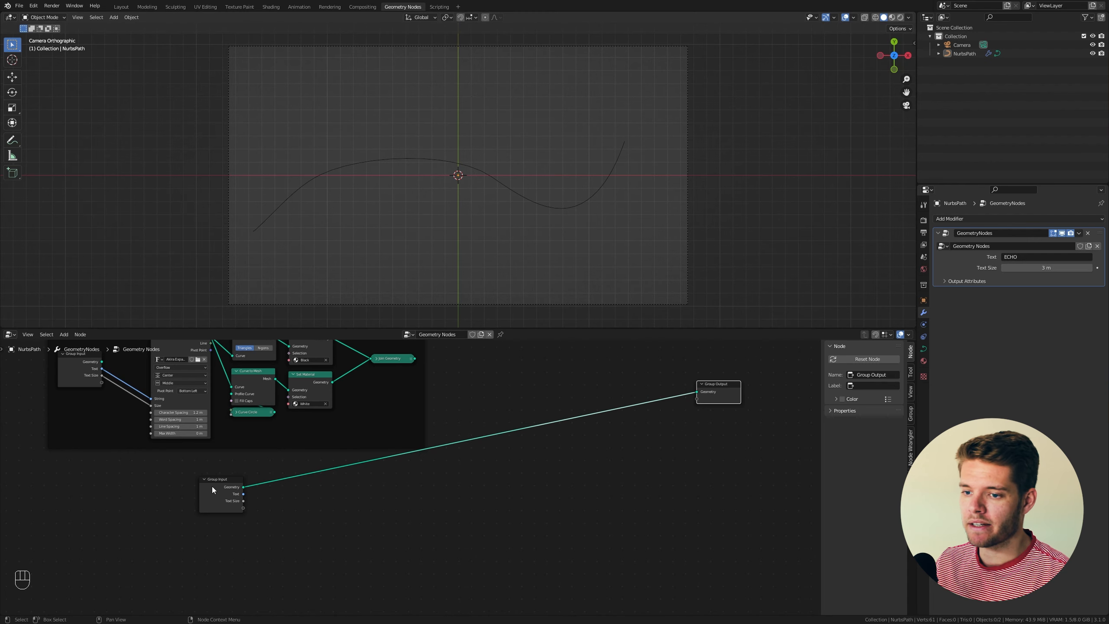
pyautogui.moveTo(213, 489); pyautogui.dragTo(83, 518)
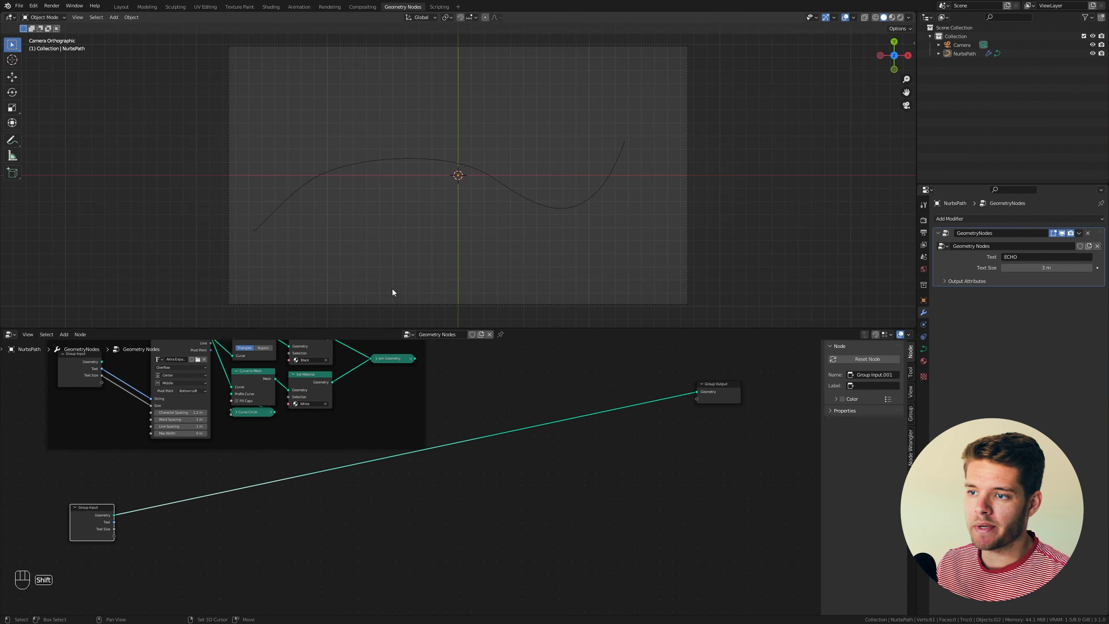
# Check the path's curve data settings and return to the modifier properties
pyautogui.keyDown('shift'); pyautogui.moveTo(434, 491); pyautogui.dragTo(488, 491, button='middle'); pyautogui.keyUp('shift')
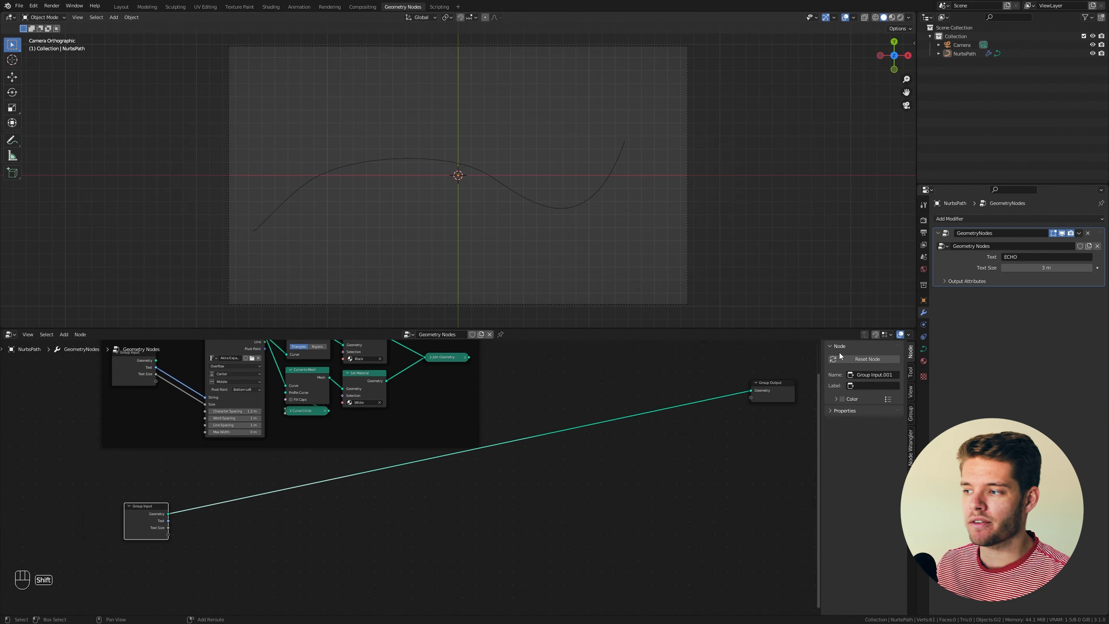
pyautogui.click(924, 349)
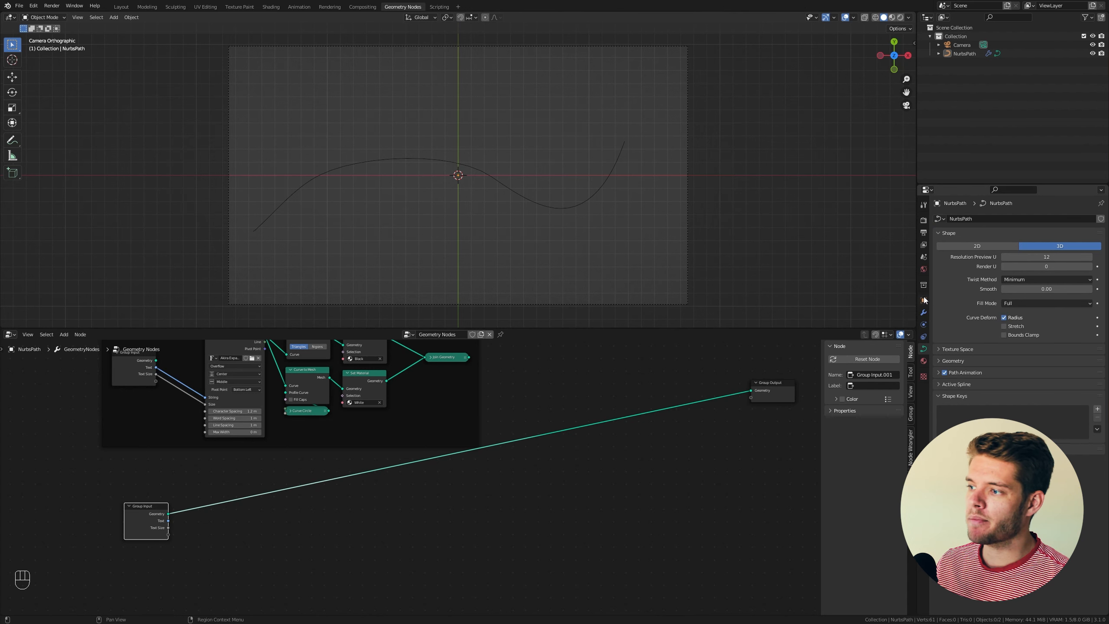
pyautogui.click(924, 312)
# Insert a Resample Curve node between the second Group Input and Group Output, and set its count to 100
pyautogui.hotkey('shift', 'a')
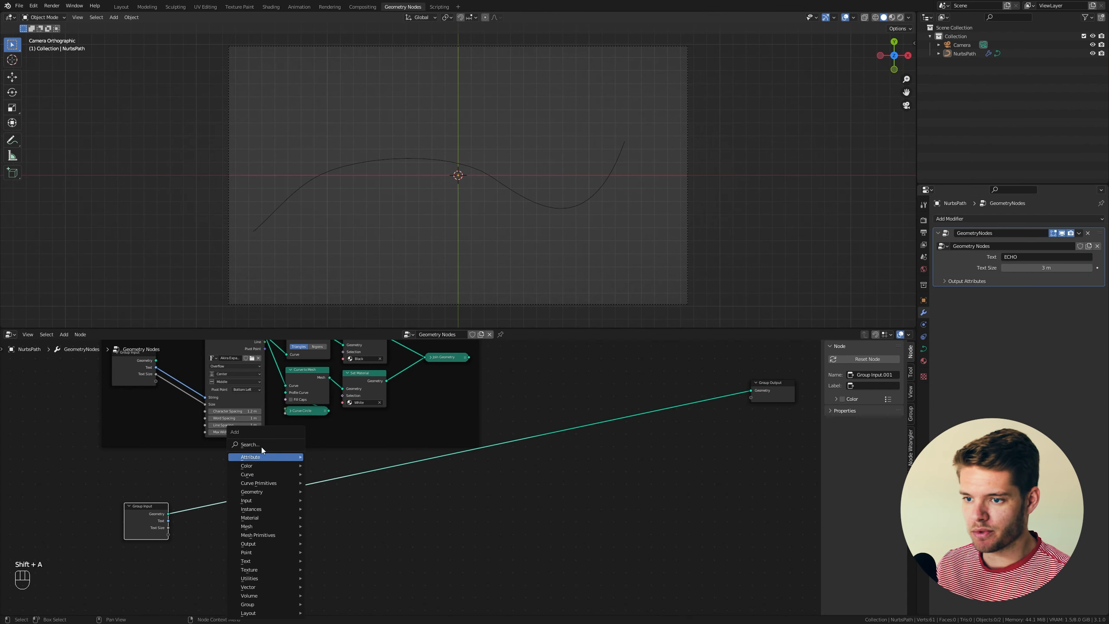
pyautogui.write('resma')
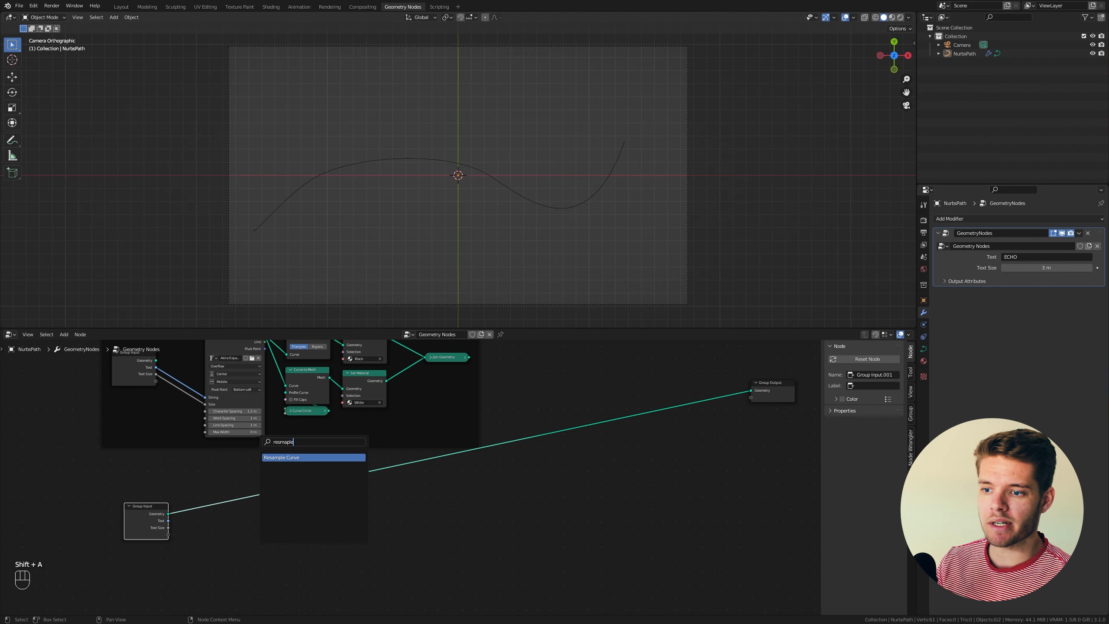
pyautogui.write('ple')
pyautogui.press('Return')
pyautogui.click(259, 509)
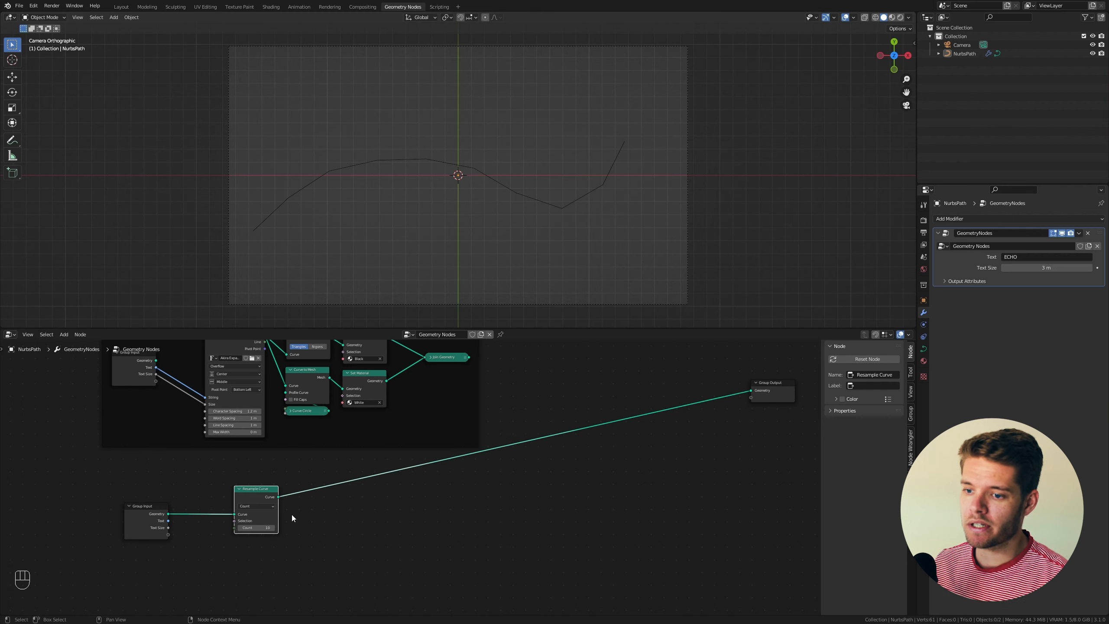
pyautogui.click(255, 528)
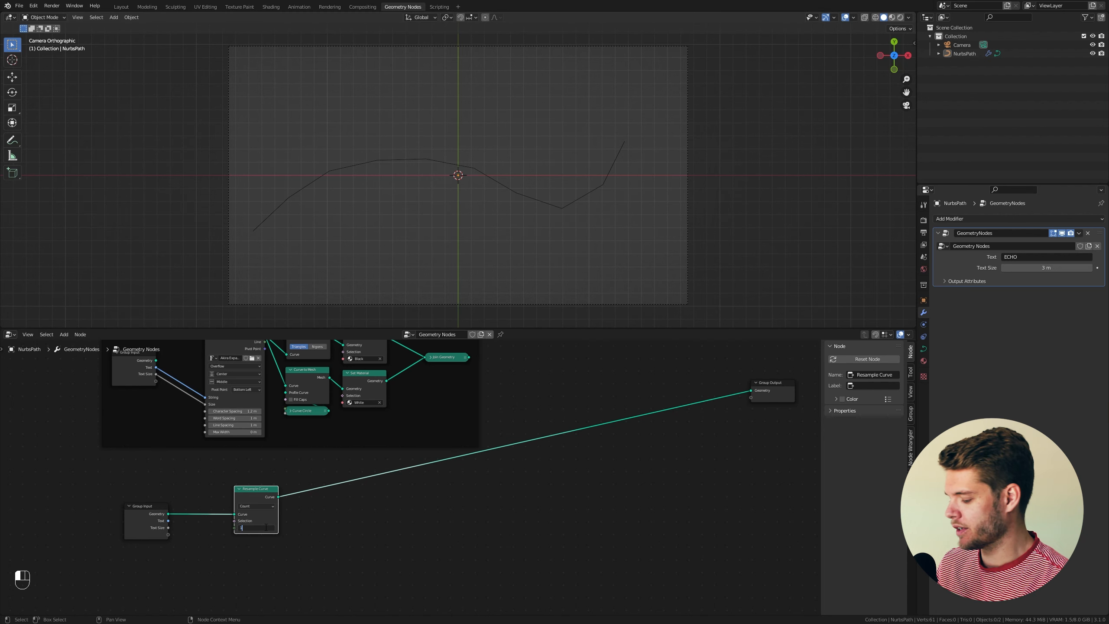
pyautogui.write('100')
pyautogui.press('Return')
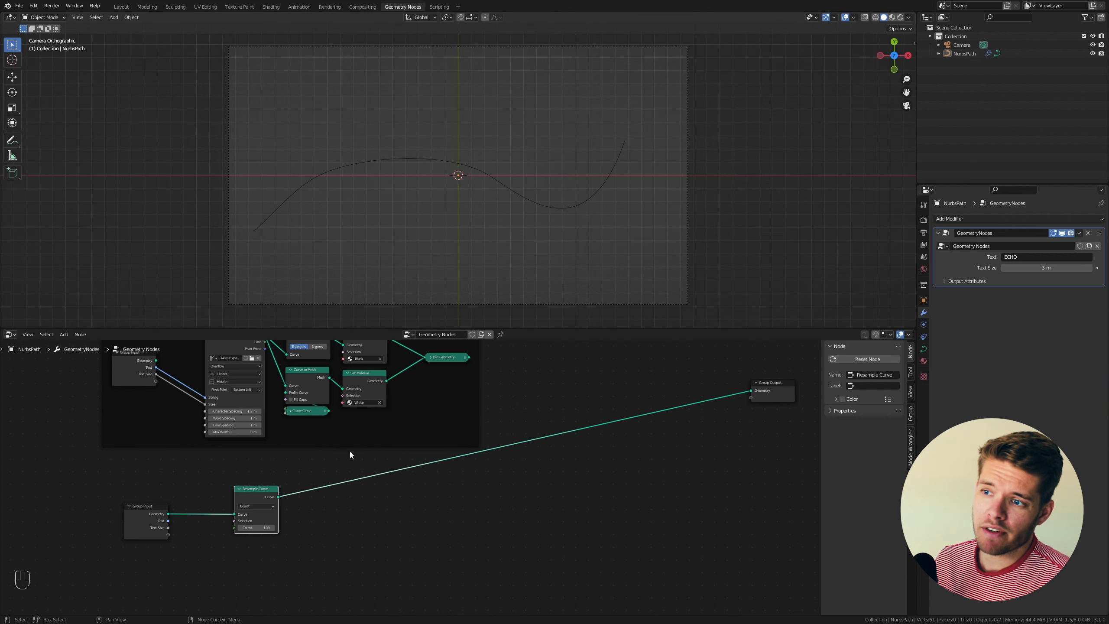
# Switch the Resample Curve node to Length mode and set its length to 0.3 m
pyautogui.click(257, 505)
pyautogui.click(254, 526)
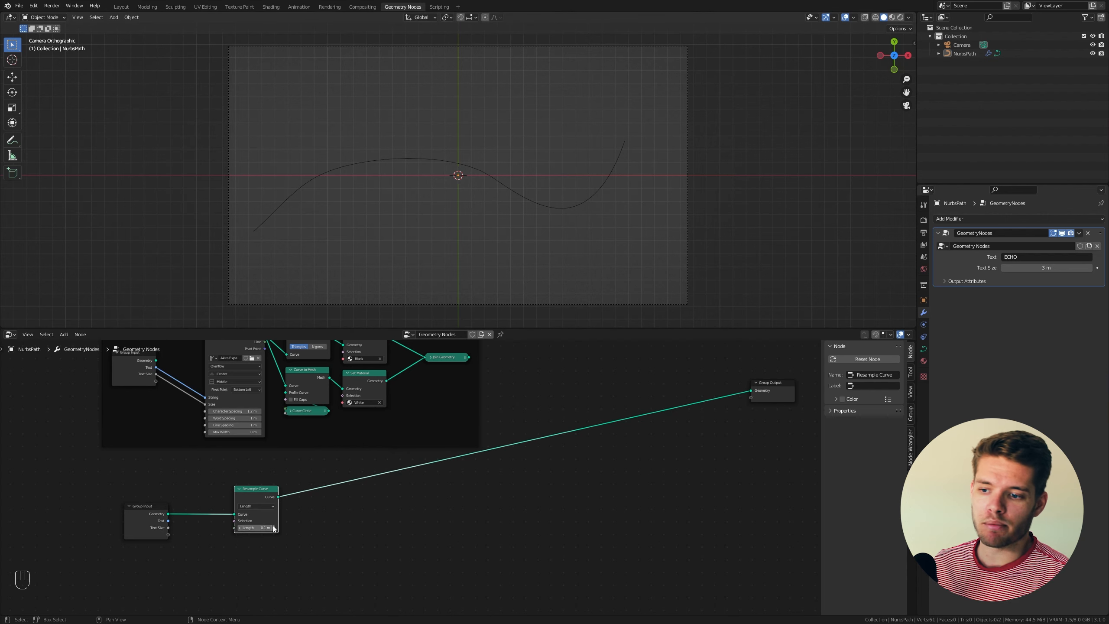
pyautogui.click(267, 526)
pyautogui.write('3')
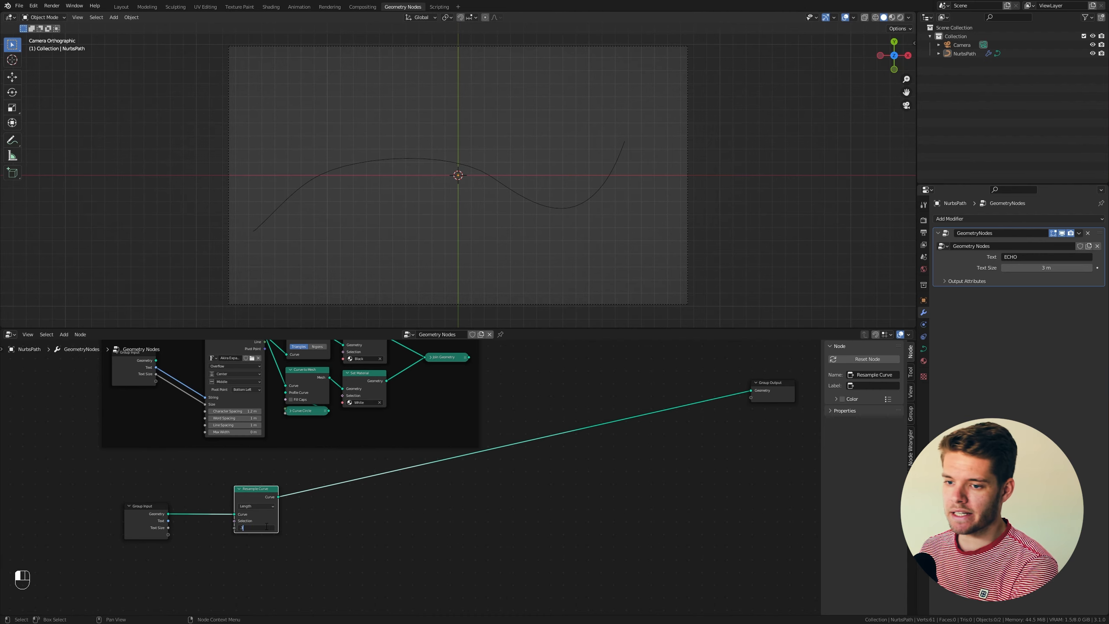
pyautogui.press('Return')
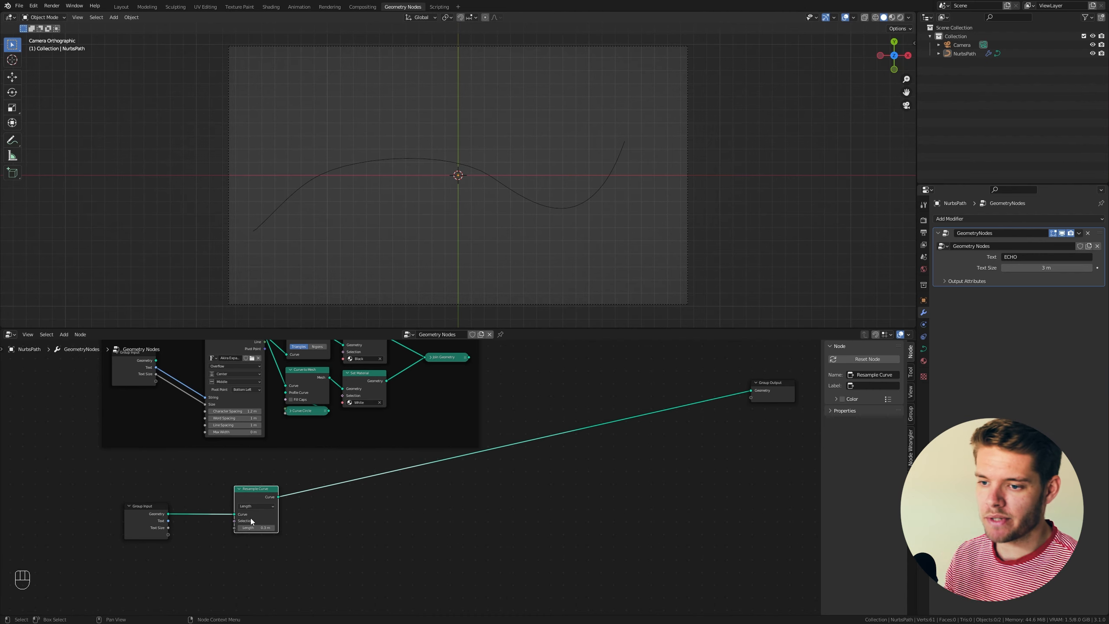
# Expose the Resample Curve length as a group input and rename that input "Text Density"
pyautogui.moveTo(234, 528); pyautogui.dragTo(168, 535)
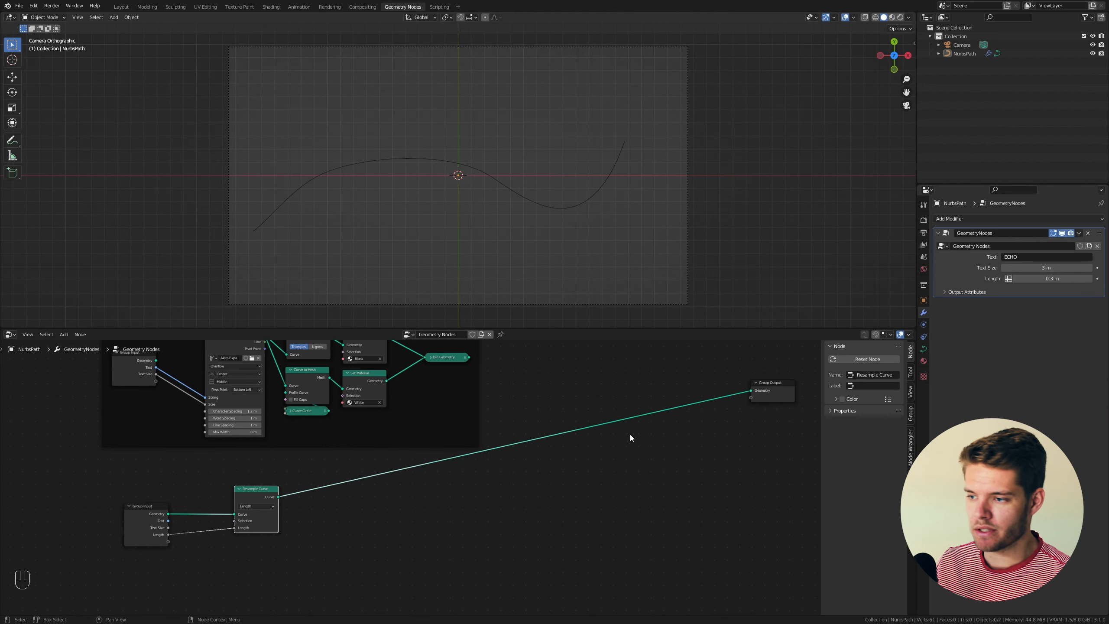
pyautogui.click(910, 413)
pyautogui.click(856, 387)
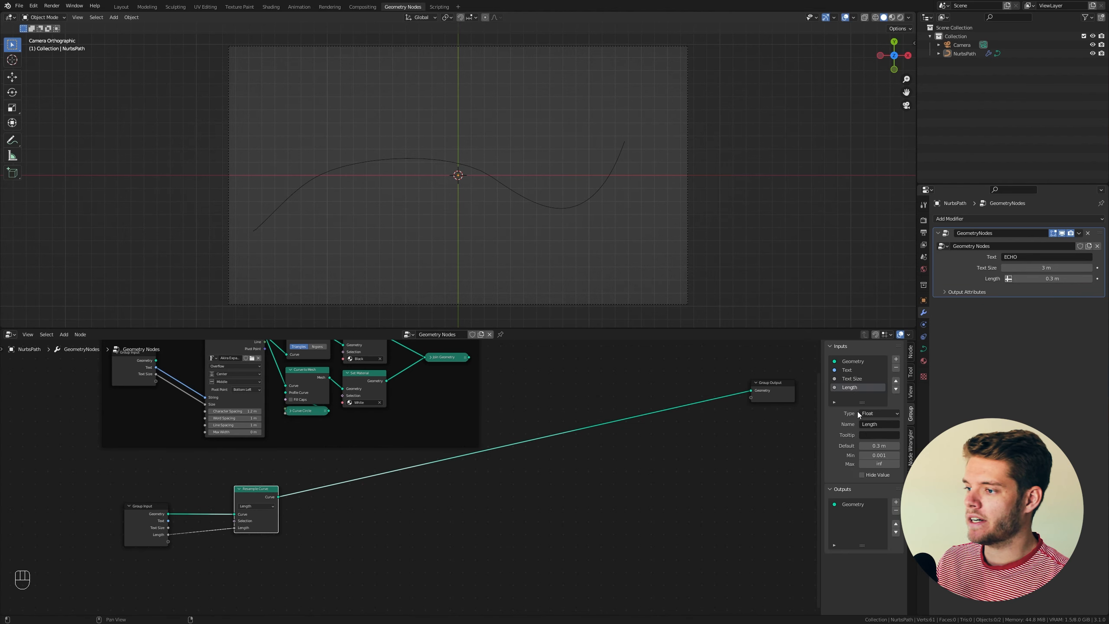
pyautogui.click(885, 424)
pyautogui.write('Text D')
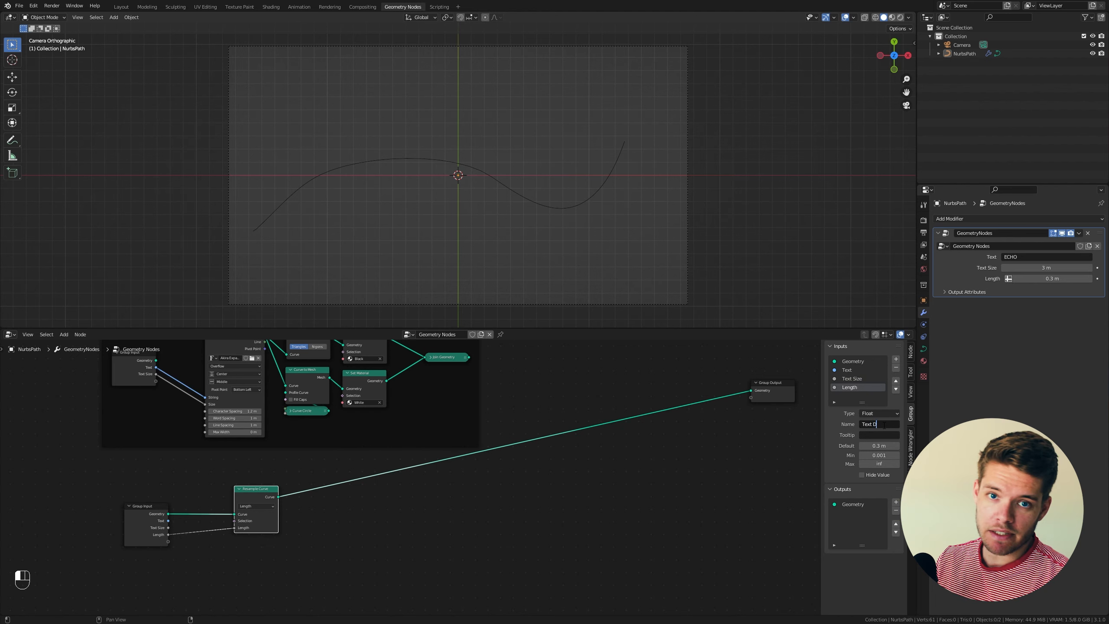
pyautogui.write('ensity')
pyautogui.press('Return')
pyautogui.press('n')
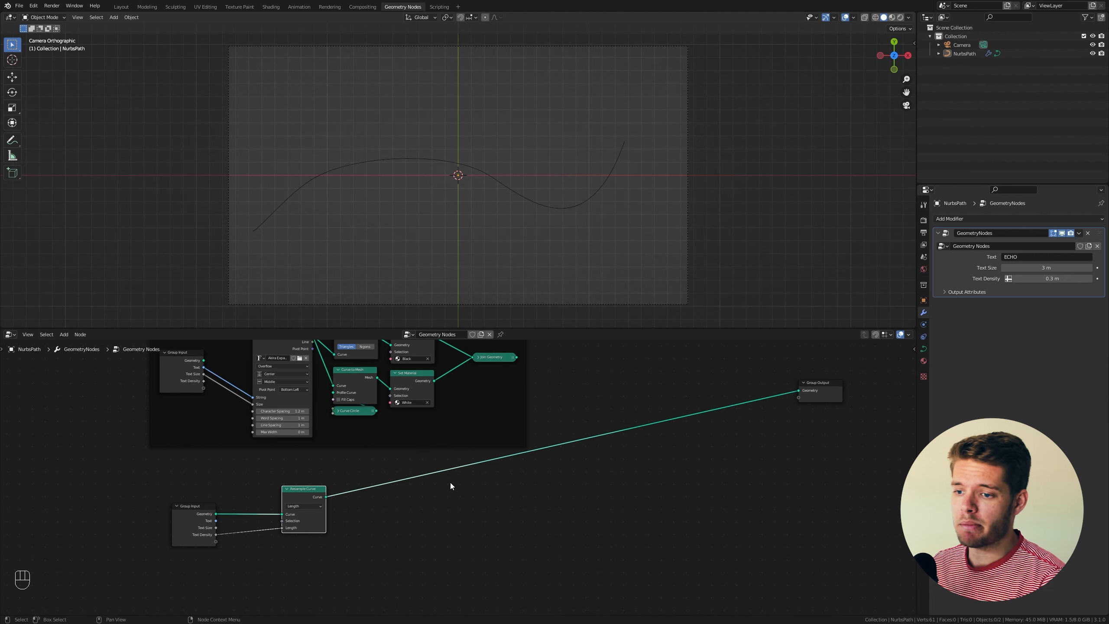
# Insert a Trim Curve node between Resample Curve and Group Output, keeping start at 0 and end at 1
pyautogui.hotkey('shift', 'a')
pyautogui.write('trim')
pyautogui.press('Down')
pyautogui.press('Return')
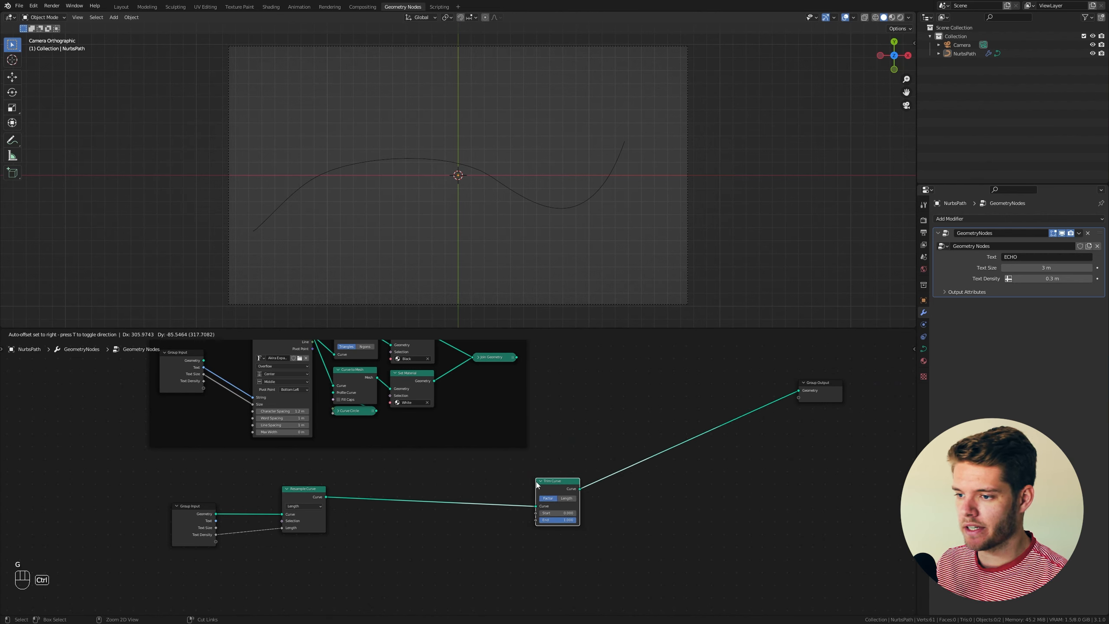
pyautogui.click(533, 479)
pyautogui.moveTo(564, 524)
pyautogui.mouseDown()
pyautogui.moveTo(524, 523)
pyautogui.moveTo(567, 523)
pyautogui.mouseUp()
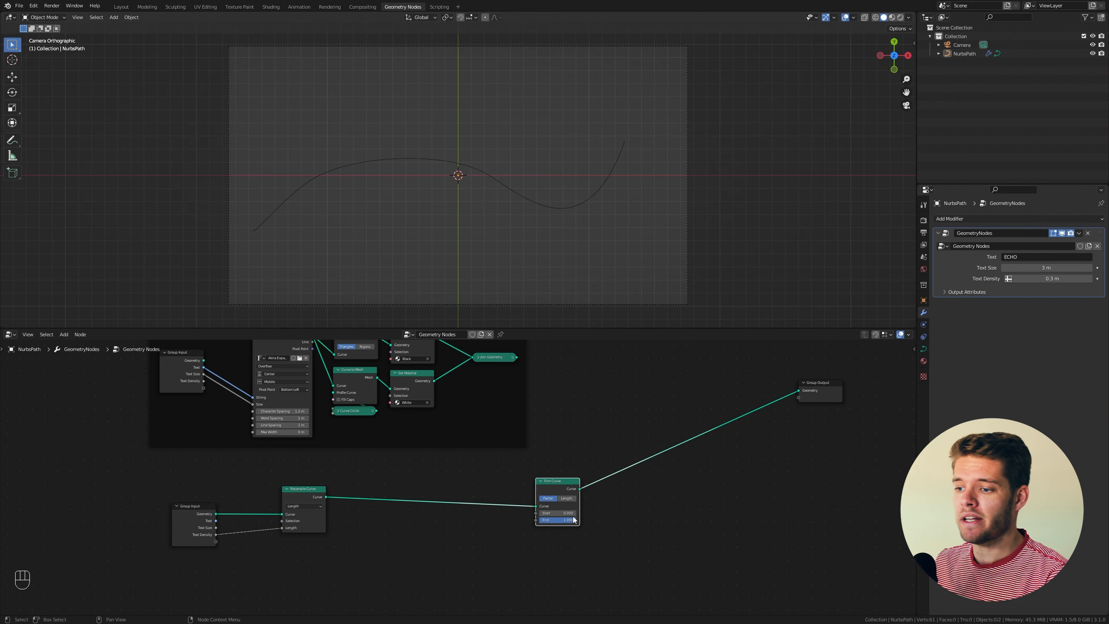
pyautogui.moveTo(542, 513); pyautogui.dragTo(567, 508)
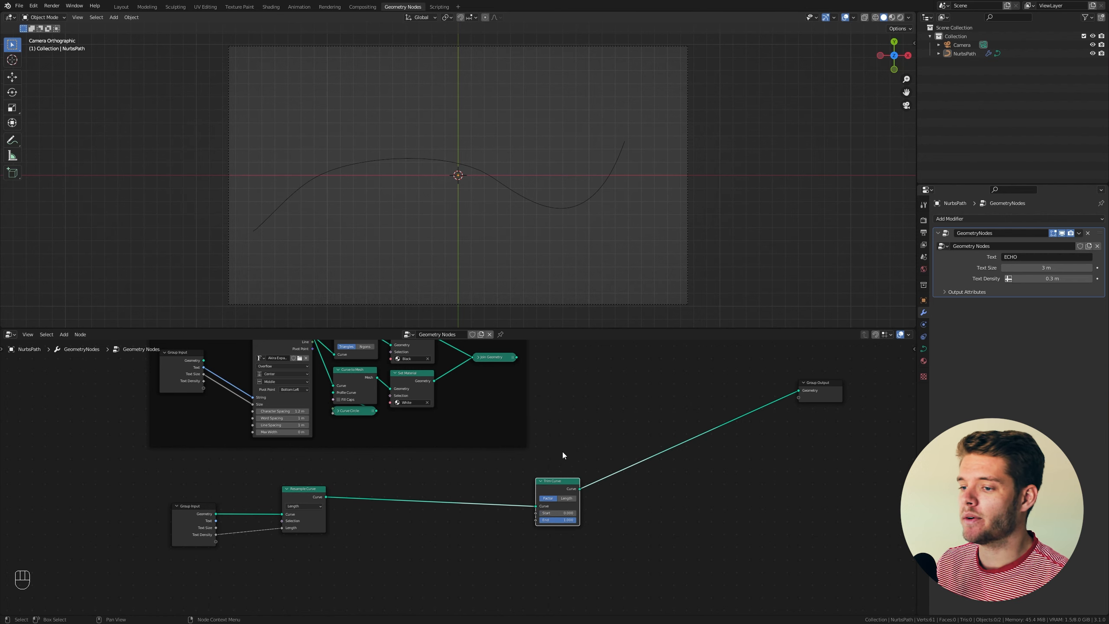
# Insert Instance on Points between Trim Curve and Group Output, and connect the Text Input frame's Join Geometry to its Instance socket
pyautogui.moveTo(563, 452); pyautogui.dragTo(516, 474, button='middle')
pyautogui.hotkey('shift', 'a')
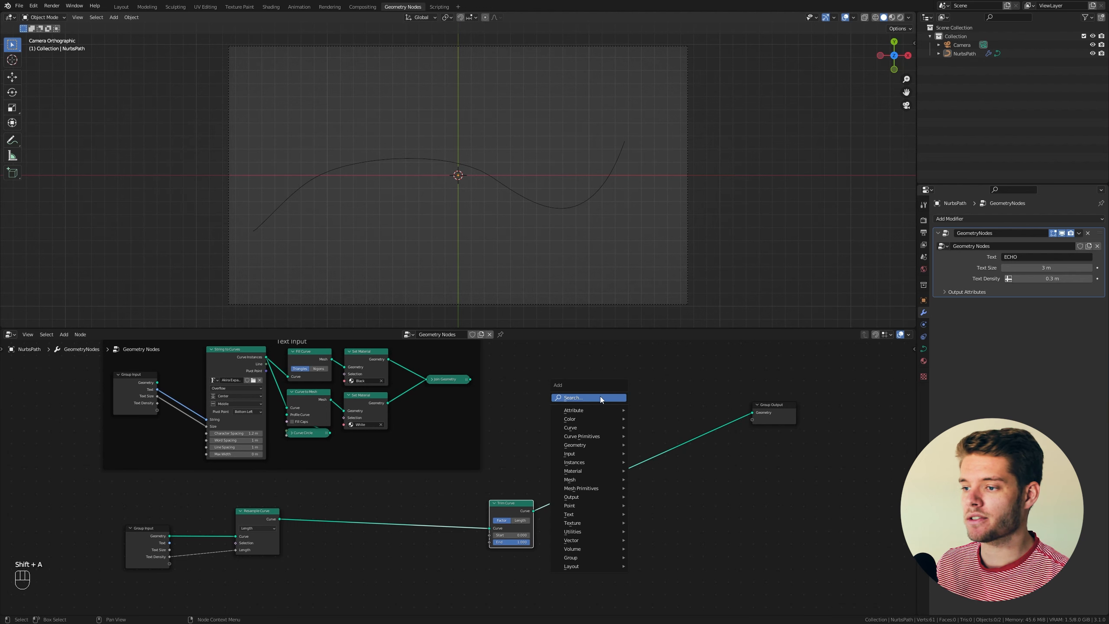
pyautogui.write('instance')
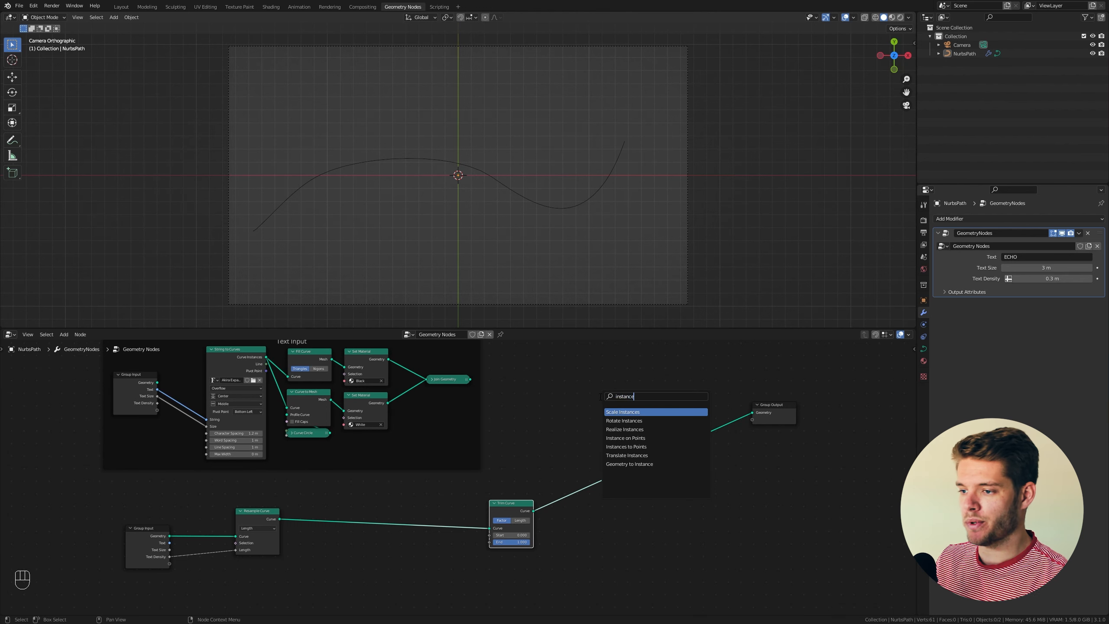
pyautogui.press('Down')
pyautogui.press('Down')
pyautogui.press('Return')
pyautogui.click(642, 416)
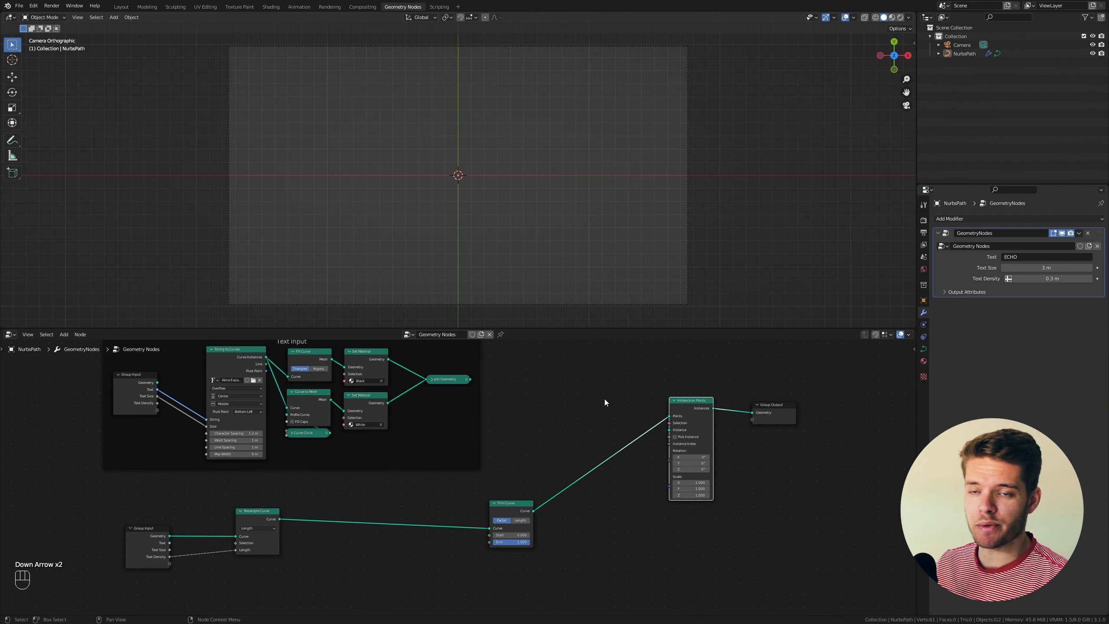
pyautogui.moveTo(469, 378); pyautogui.dragTo(670, 450)
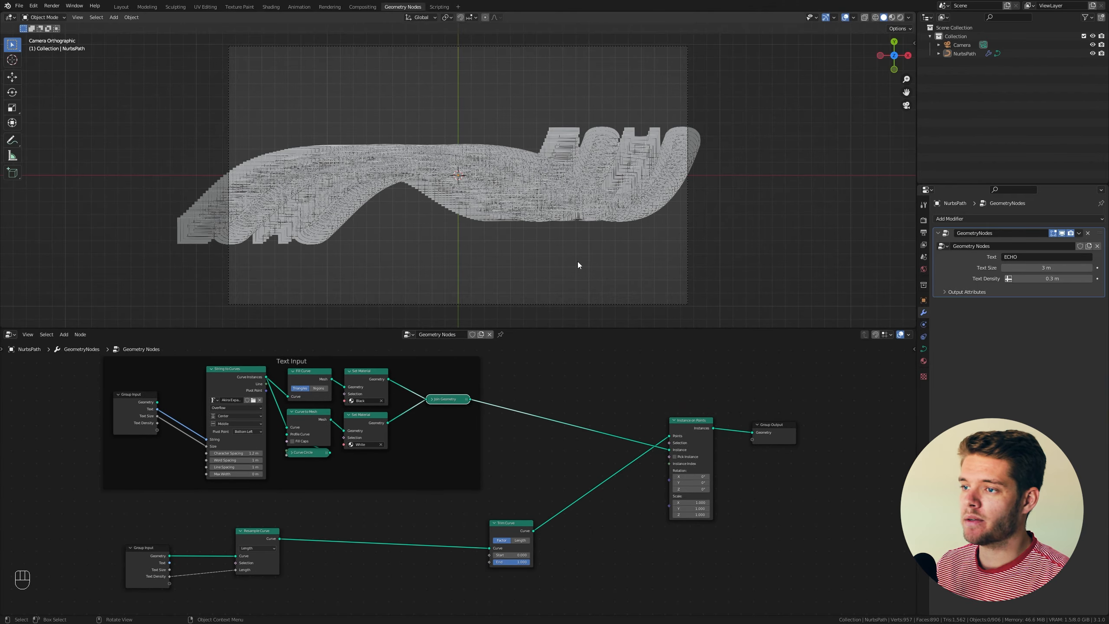
# Preview the instanced text at an angle in rendered shading and set Text Density to 1 m
pyautogui.moveTo(578, 262); pyautogui.dragTo(532, 178, button='middle')
pyautogui.press('z')
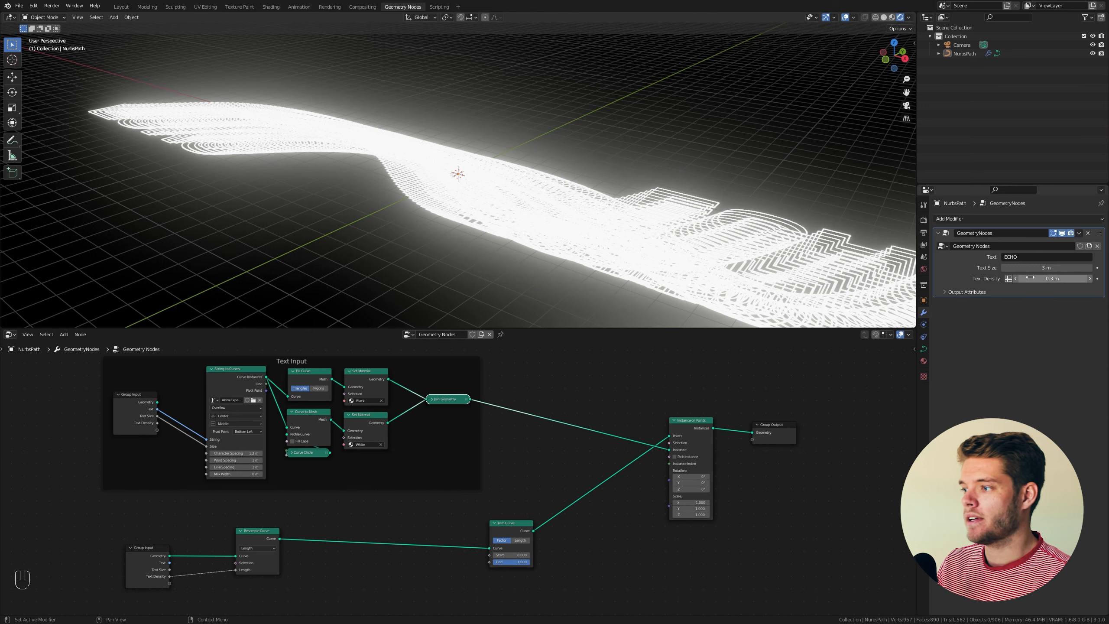
pyautogui.click(1055, 279)
pyautogui.write('1')
pyautogui.press('Return')
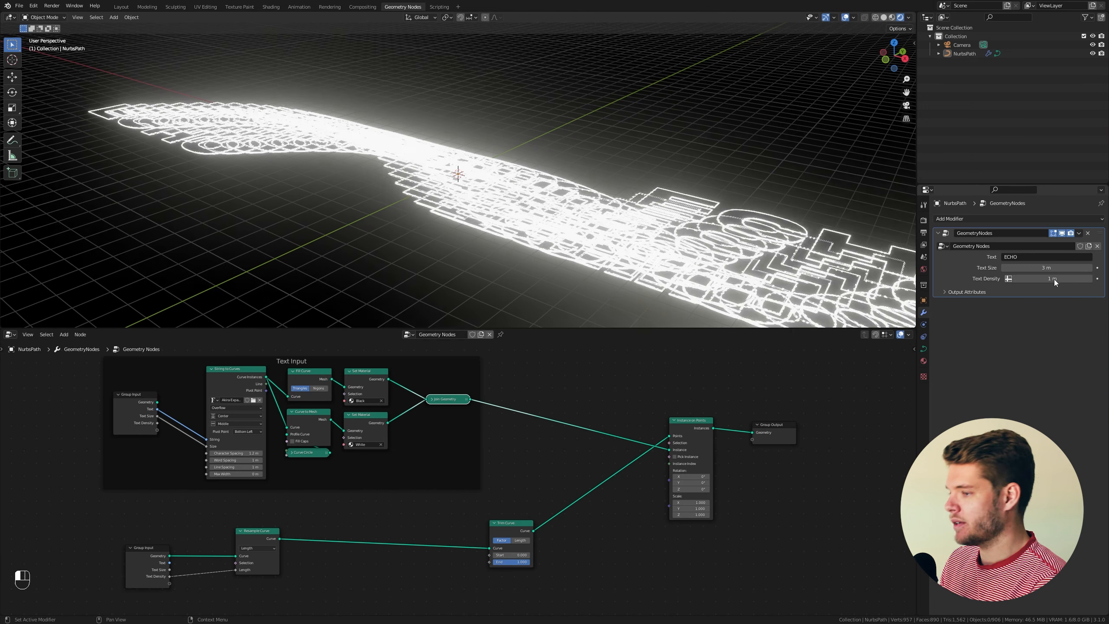
# View the instanced text through the camera and set Text Density to 0.3 m
pyautogui.press('KP_7')
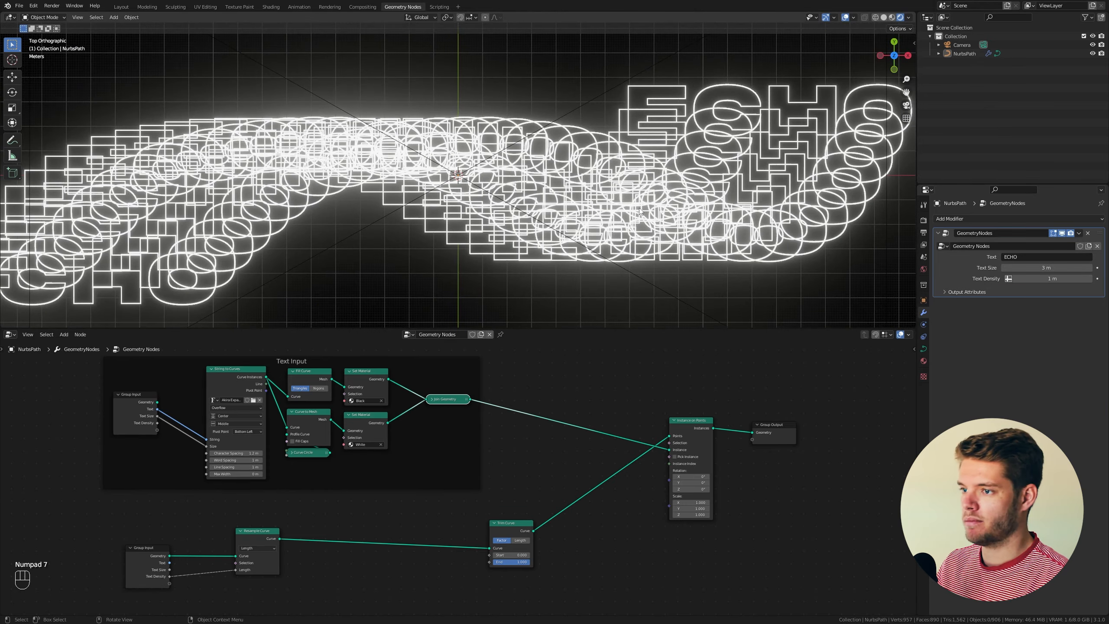
pyautogui.press('KP_0')
pyautogui.scroll(2, 730, 137)
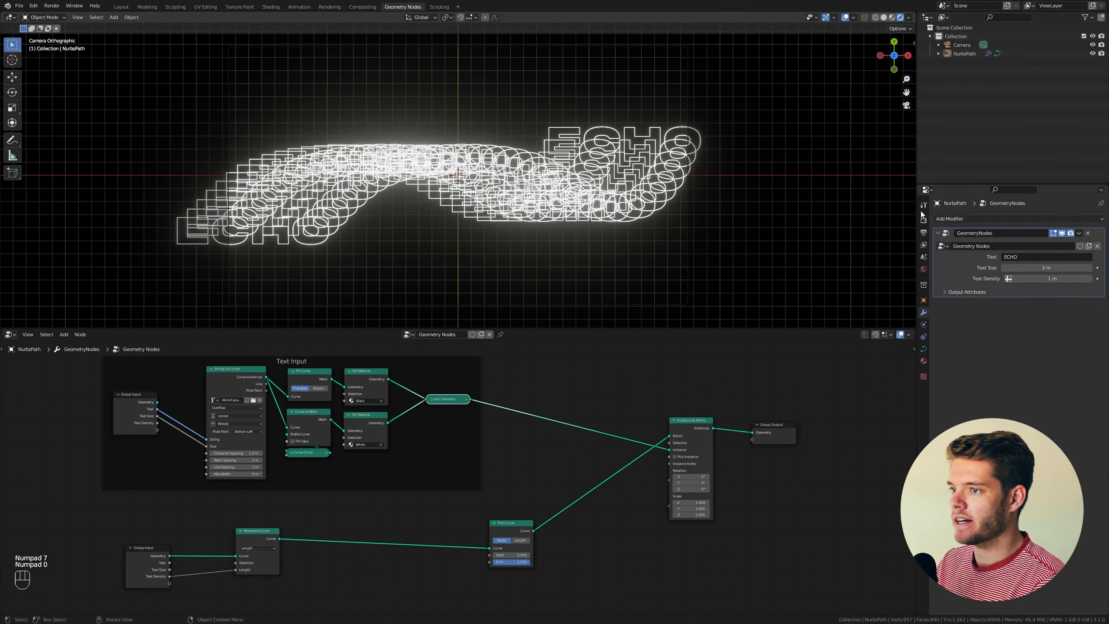
pyautogui.moveTo(1026, 279); pyautogui.dragTo(1033, 280)
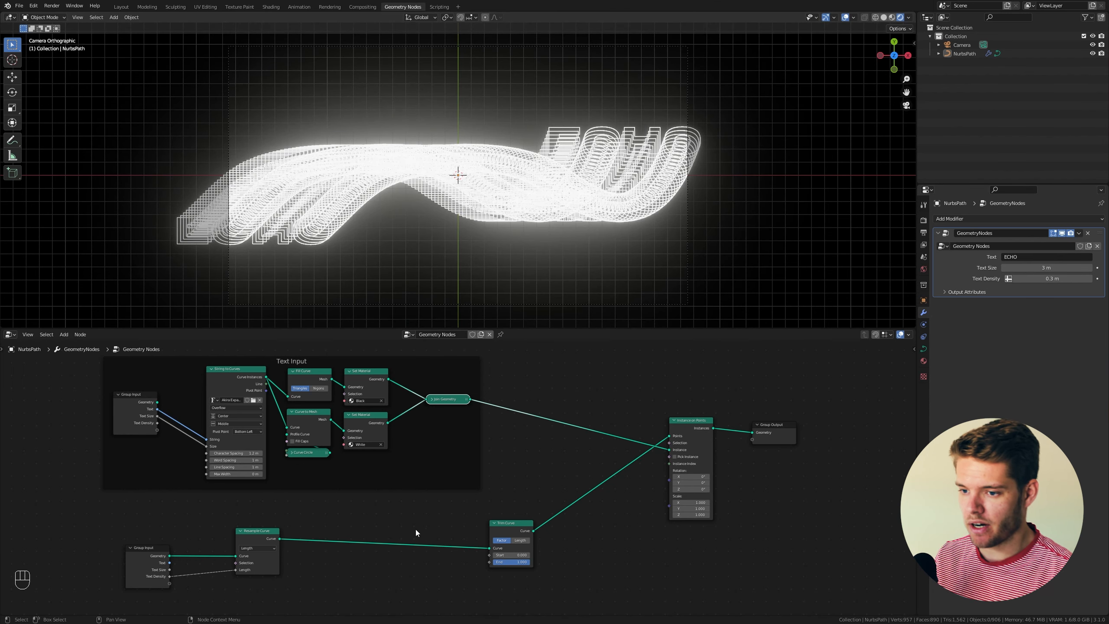
# Bypass Instance on Points by connecting Trim Curve directly to Group Output, and show the curve from the front in solid shading
pyautogui.moveTo(669, 436); pyautogui.dragTo(759, 438)
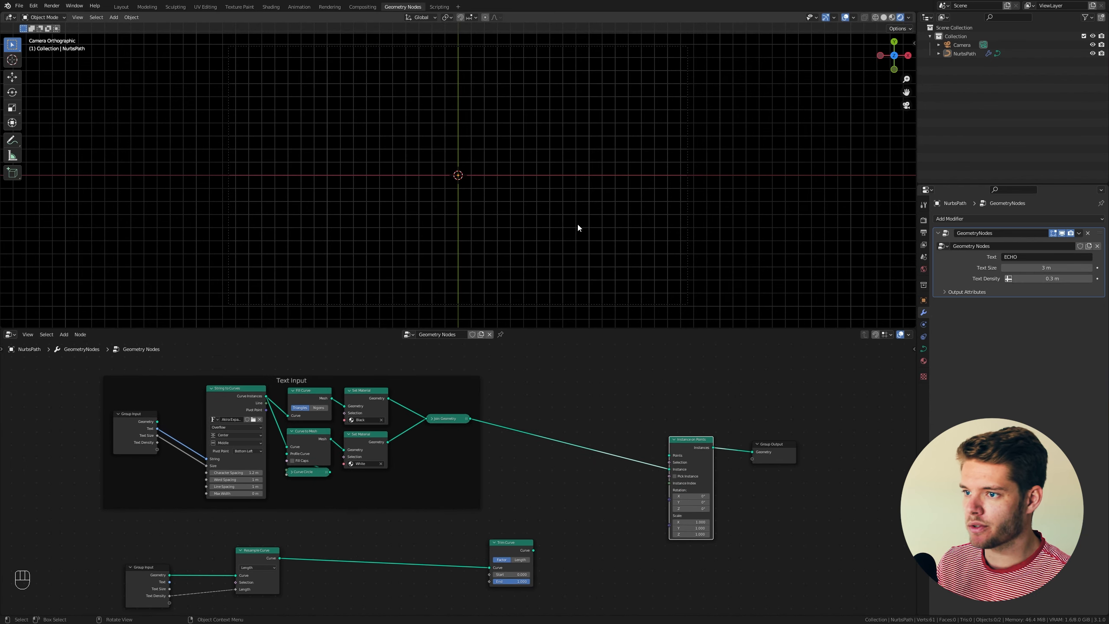
pyautogui.press('z')
pyautogui.click(642, 204)
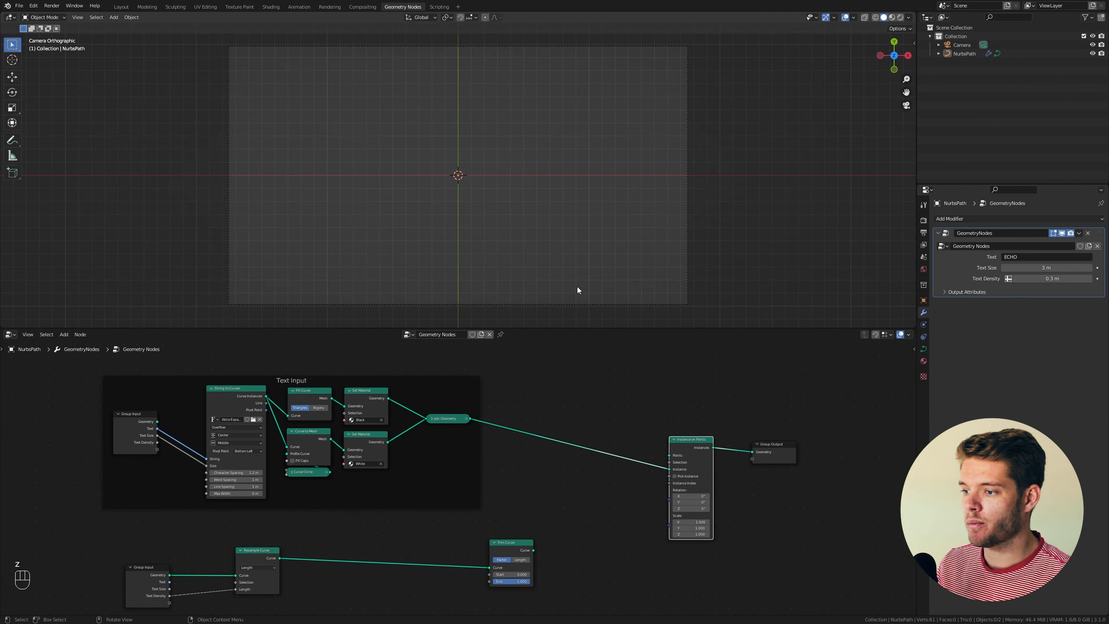
pyautogui.moveTo(533, 550); pyautogui.dragTo(669, 456)
pyautogui.press('KP_1')
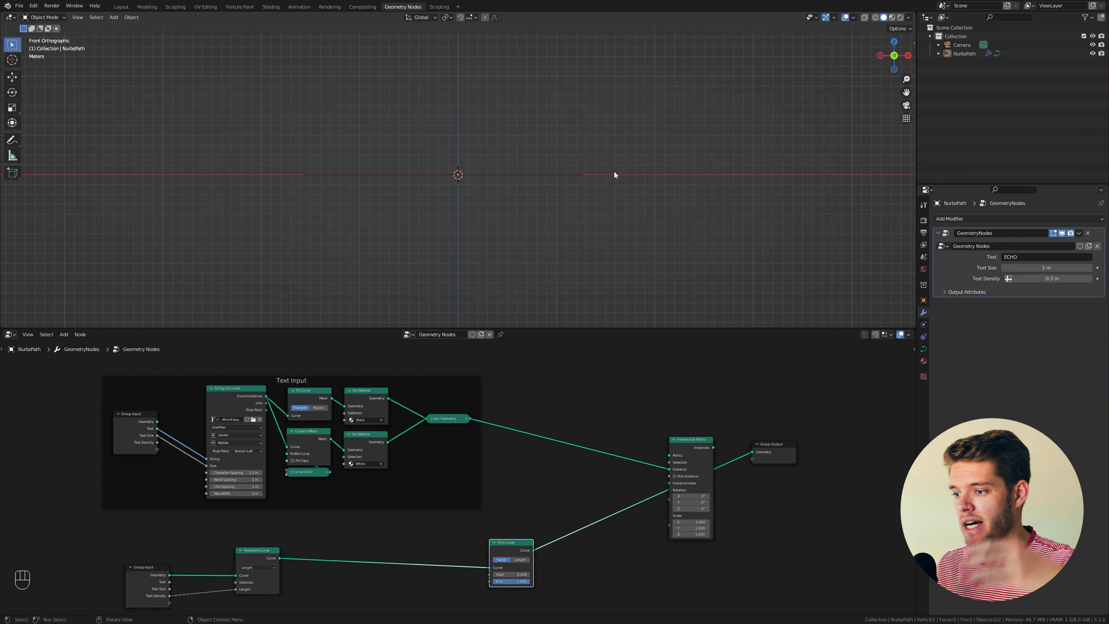
# Insert a Set Position node between Resample Curve and Trim Curve
pyautogui.moveTo(422, 515); pyautogui.dragTo(466, 457, button='middle')
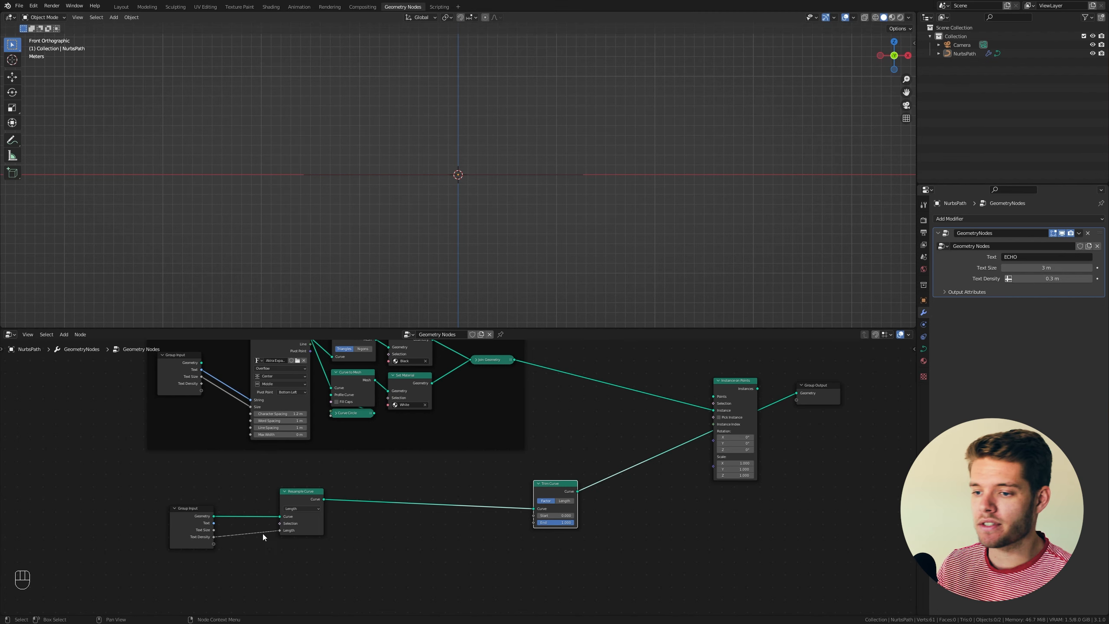
pyautogui.hotkey('shift', 'a')
pyautogui.write('set pos')
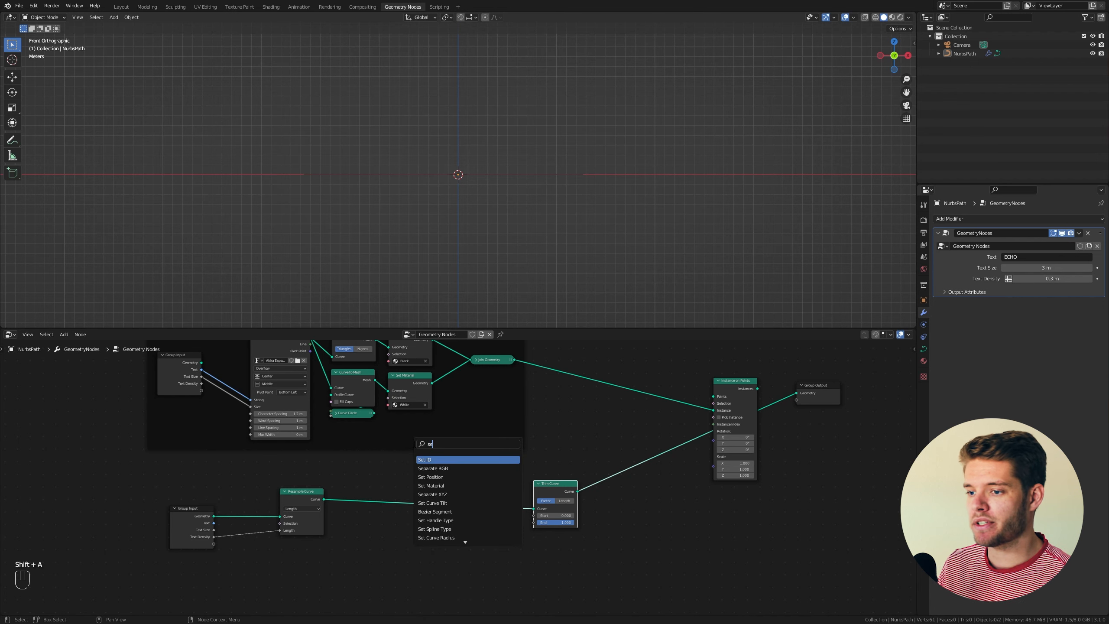
pyautogui.press('Return')
pyautogui.click(392, 482)
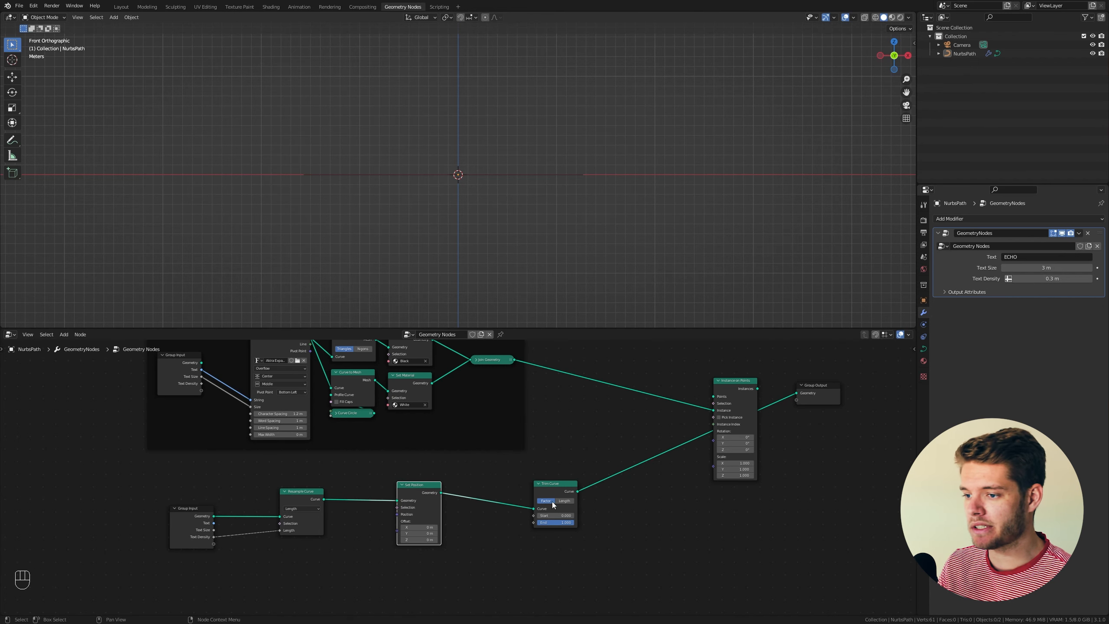
# Try a Z offset of about 1.5 m on the Set Position node and undo it
pyautogui.moveTo(460, 530); pyautogui.dragTo(552, 460, button='middle')
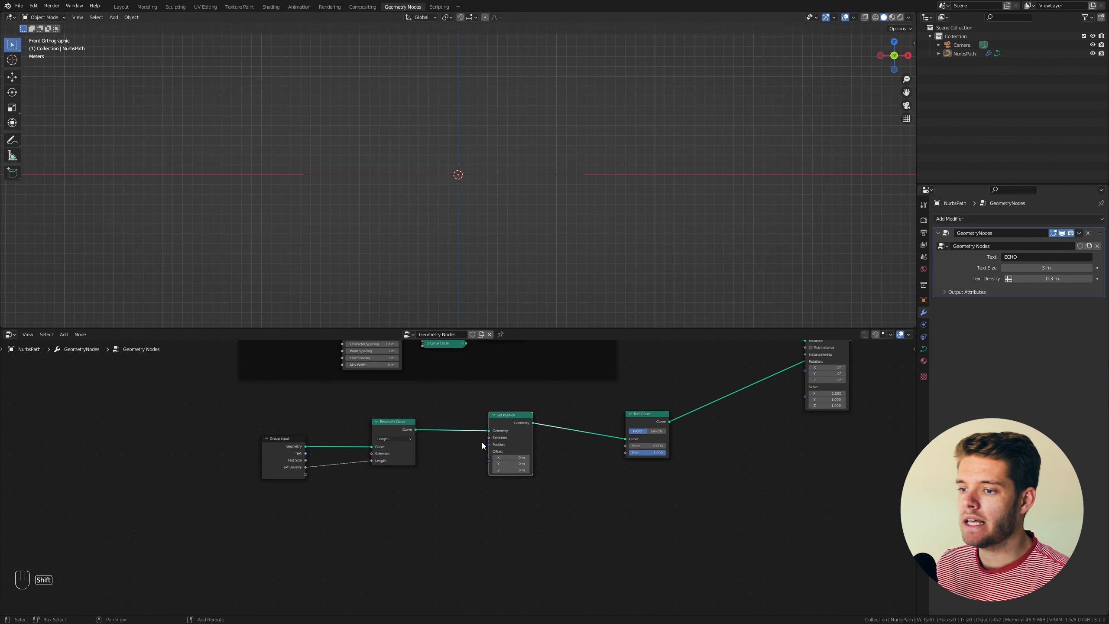
pyautogui.moveTo(510, 470); pyautogui.dragTo(540, 469)
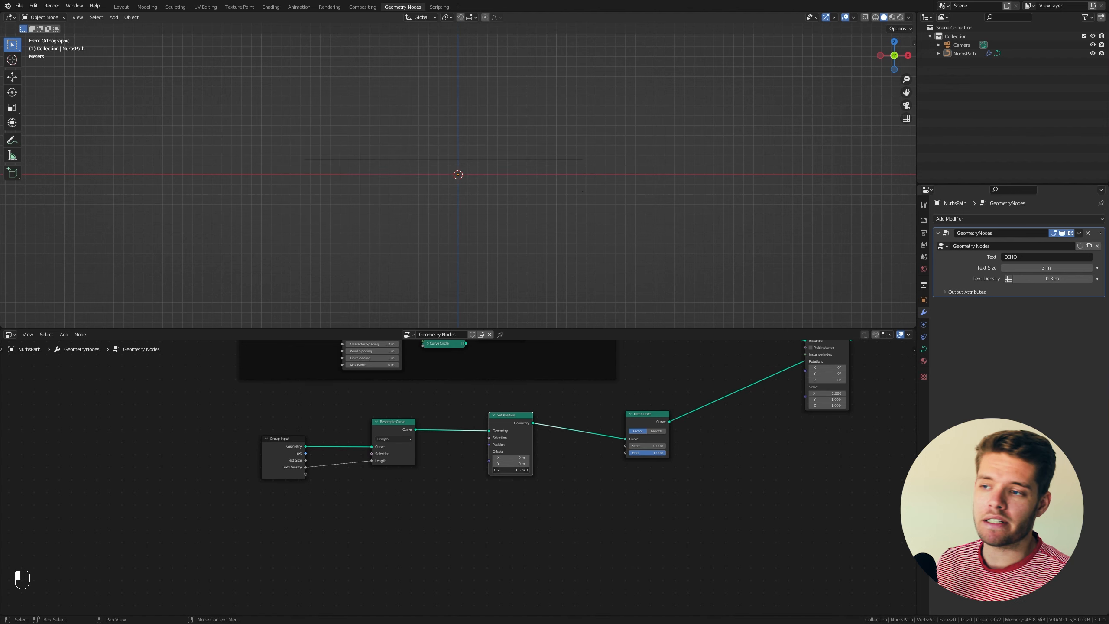
pyautogui.hotkey('ctrl', 'z')
# Annotate the front view with a handwritten 0 below the curve's left end and a 1 below its right end
pyautogui.click(12, 140)
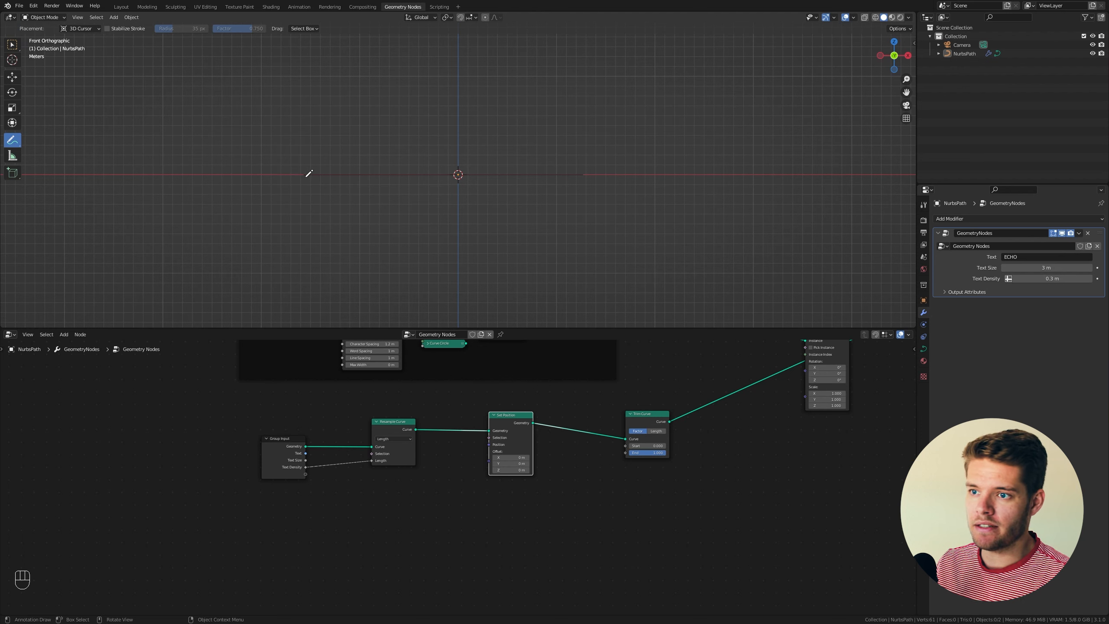
pyautogui.moveTo(304, 176); pyautogui.dragTo(304, 180)
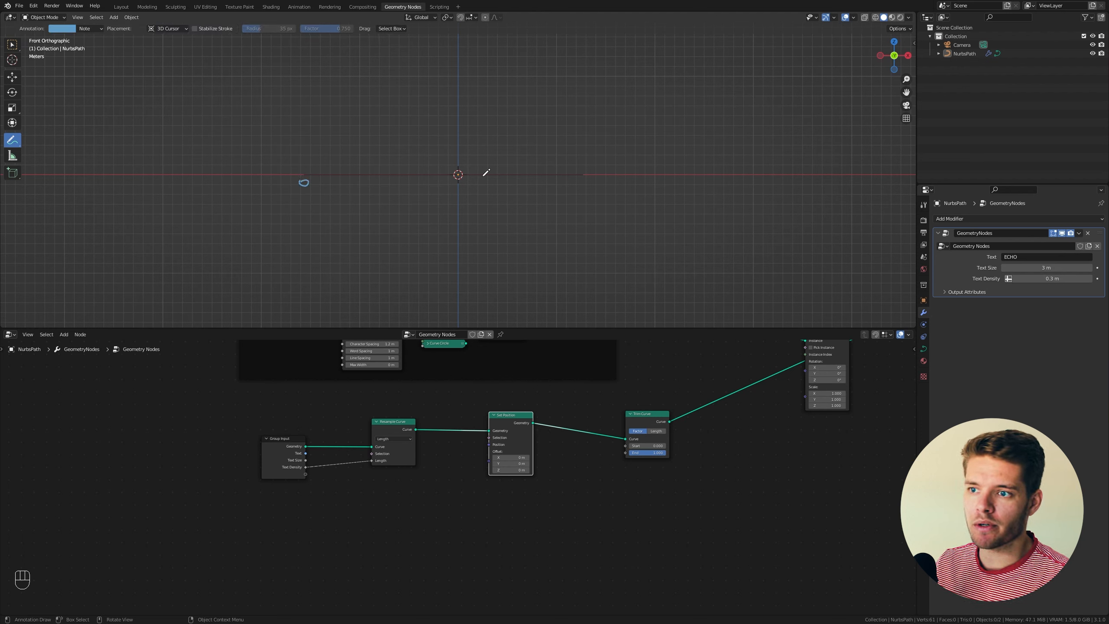
pyautogui.moveTo(589, 177); pyautogui.dragTo(589, 189)
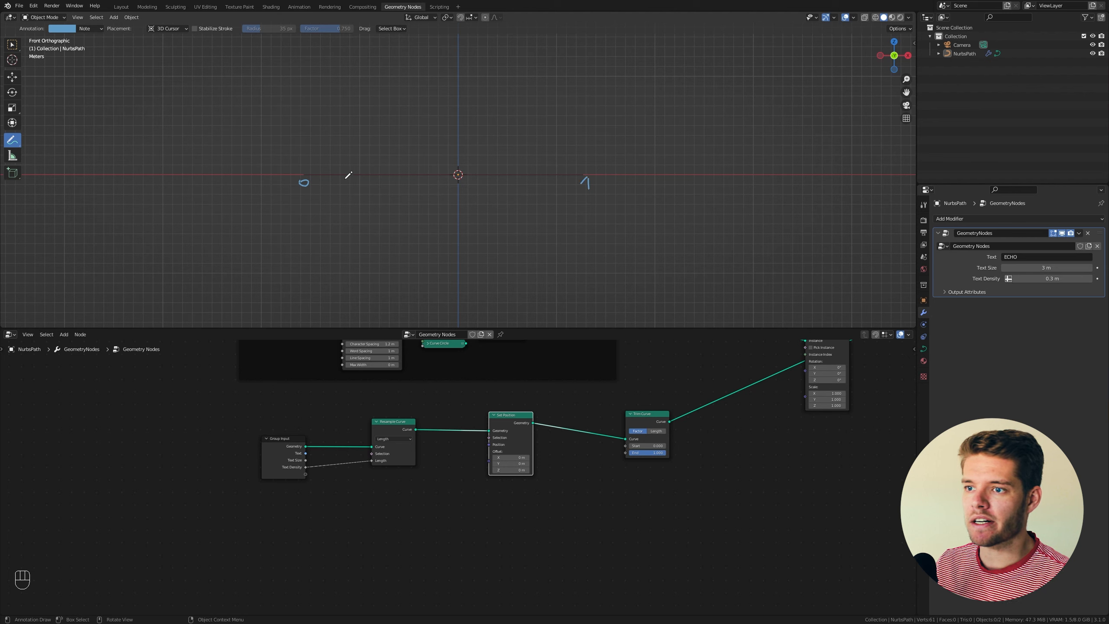
# Annotate tick marks between the 0 and the 1 below the curve, and a line rising diagonally from the curve's left end
pyautogui.moveTo(345, 180); pyautogui.dragTo(383, 188)
pyautogui.moveTo(422, 180); pyautogui.dragTo(478, 192)
pyautogui.moveTo(510, 186); pyautogui.dragTo(552, 188)
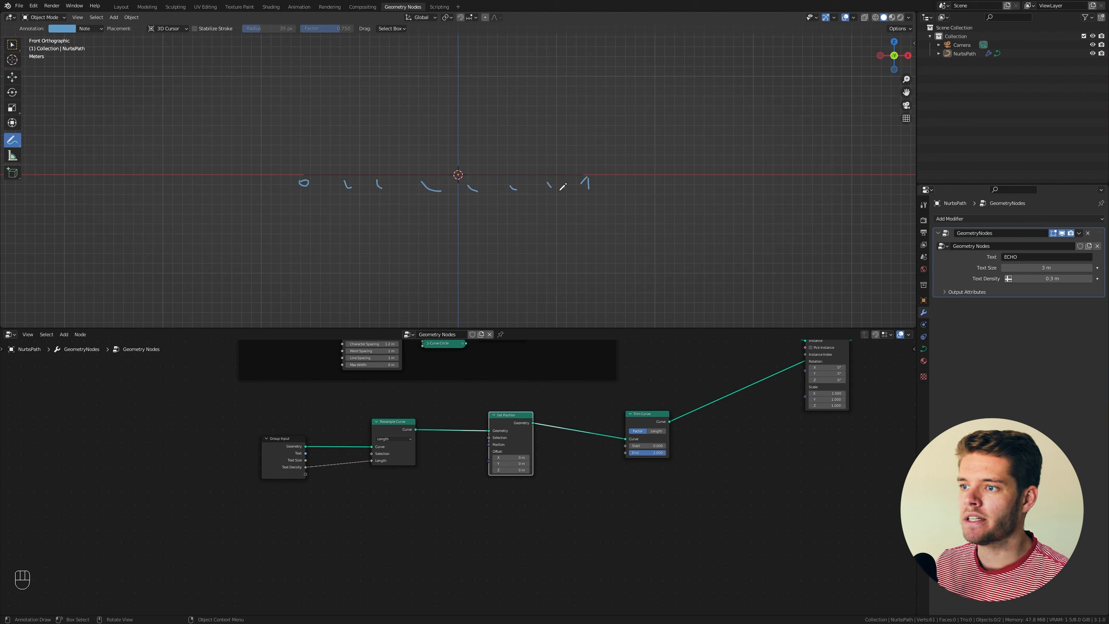
pyautogui.moveTo(304, 174); pyautogui.dragTo(584, 55)
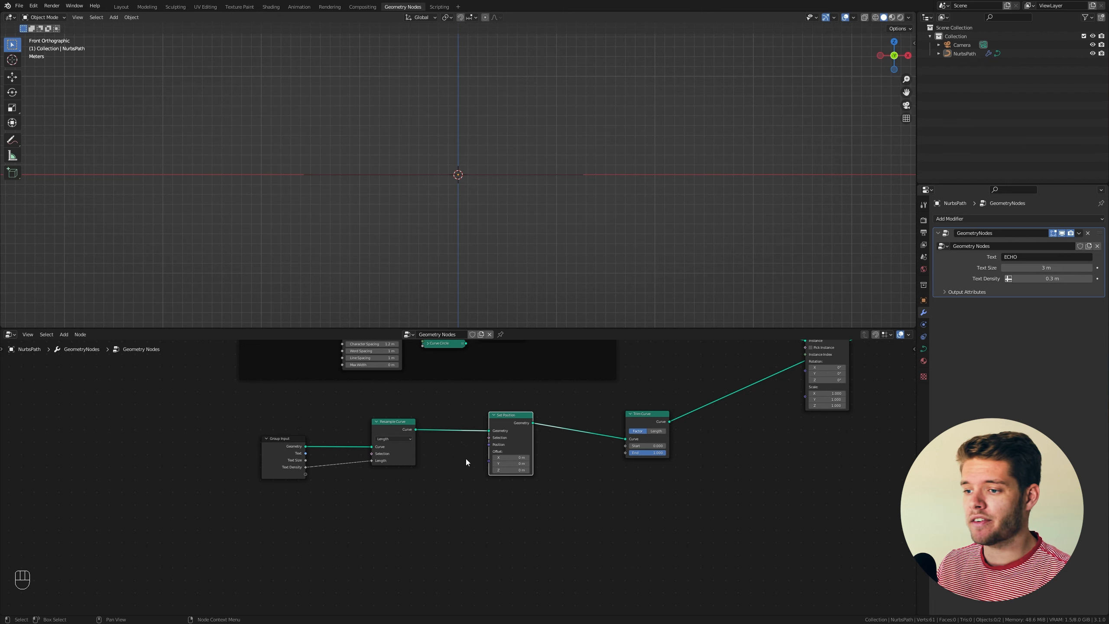
# Add a Spline Parameter node and connect its Length output to the Set Position node's Offset
pyautogui.hotkey('shift', 'a')
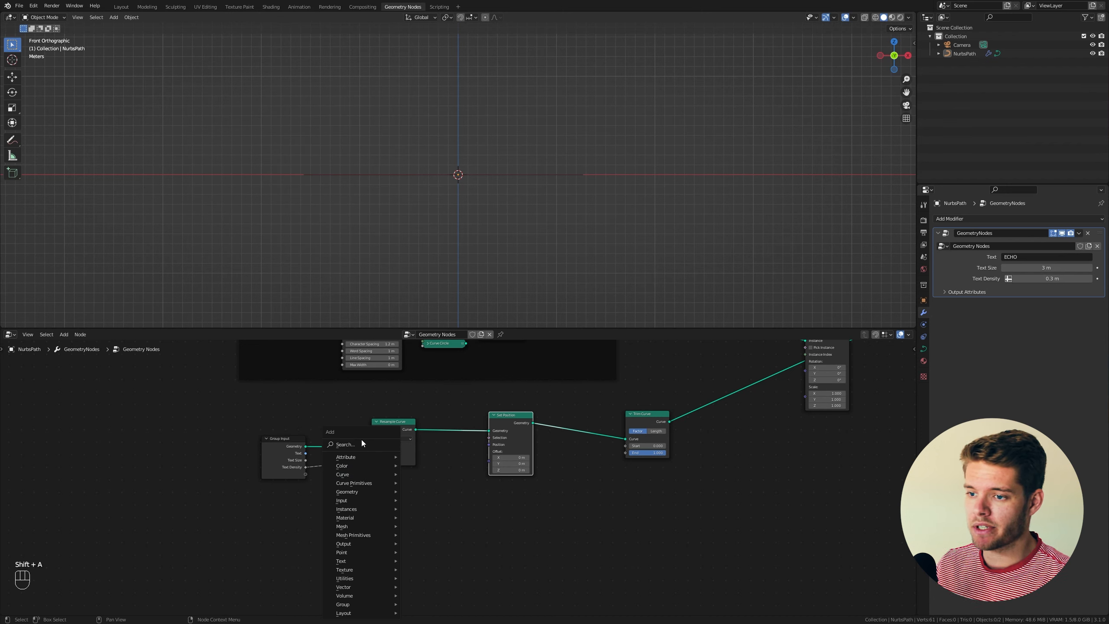
pyautogui.write('spline c')
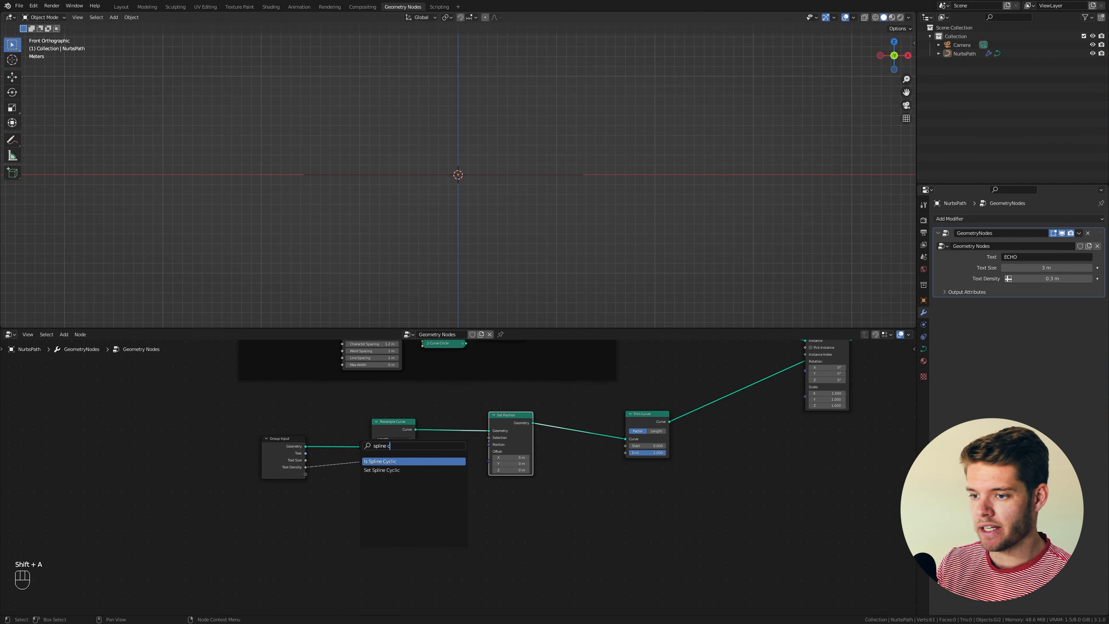
pyautogui.press('BackSpace')
pyautogui.write('para')
pyautogui.press('Return')
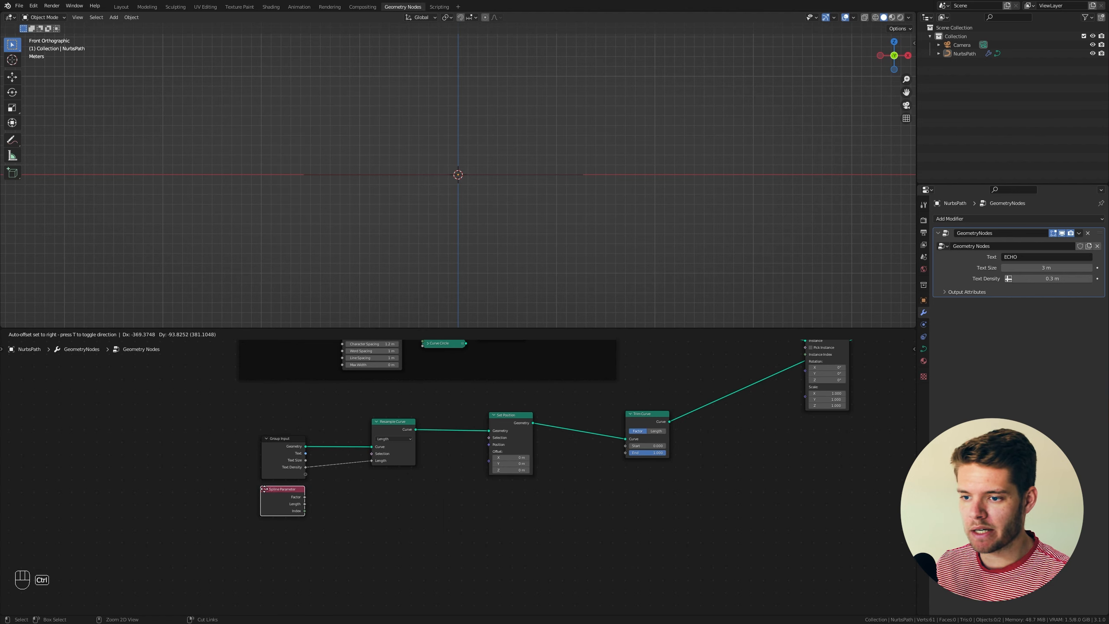
pyautogui.click(264, 489)
pyautogui.moveTo(299, 502); pyautogui.dragTo(489, 462)
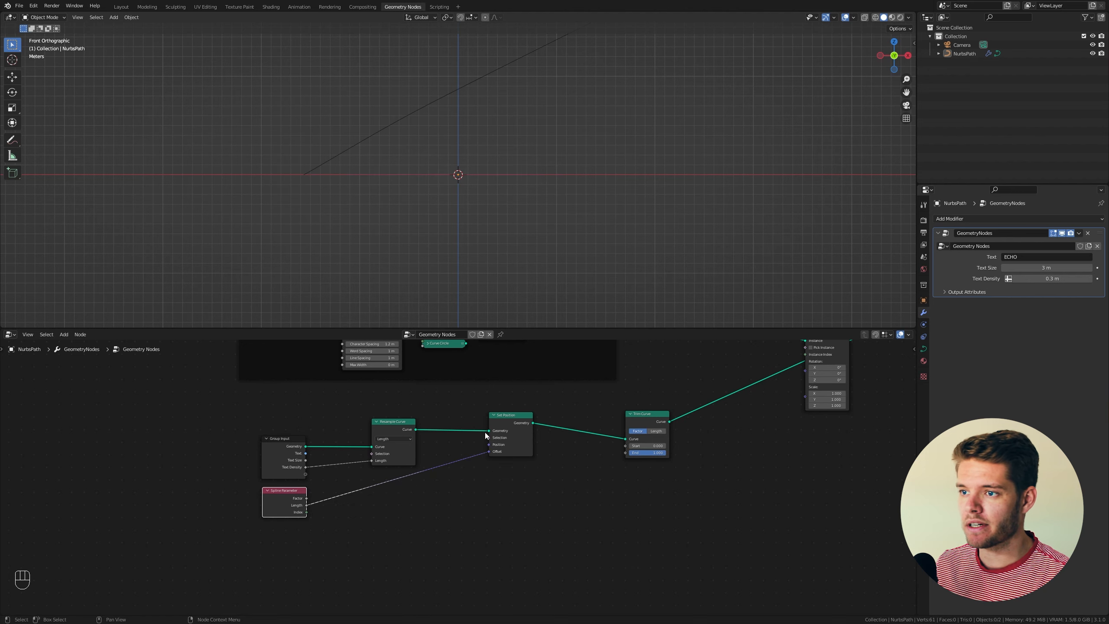
pyautogui.moveTo(570, 33); pyautogui.dragTo(577, 91, button='middle')
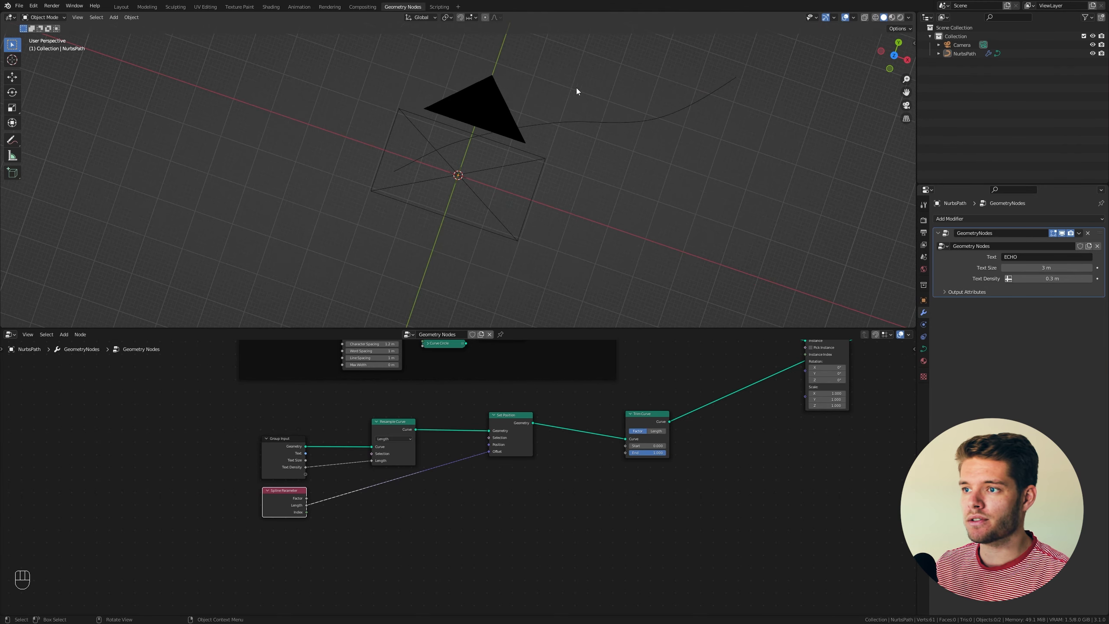
# Insert a Combine XYZ node between Spline Parameter and Set Position, feeding Length into Z, and view the curve from the front
pyautogui.hotkey('shift', 'a')
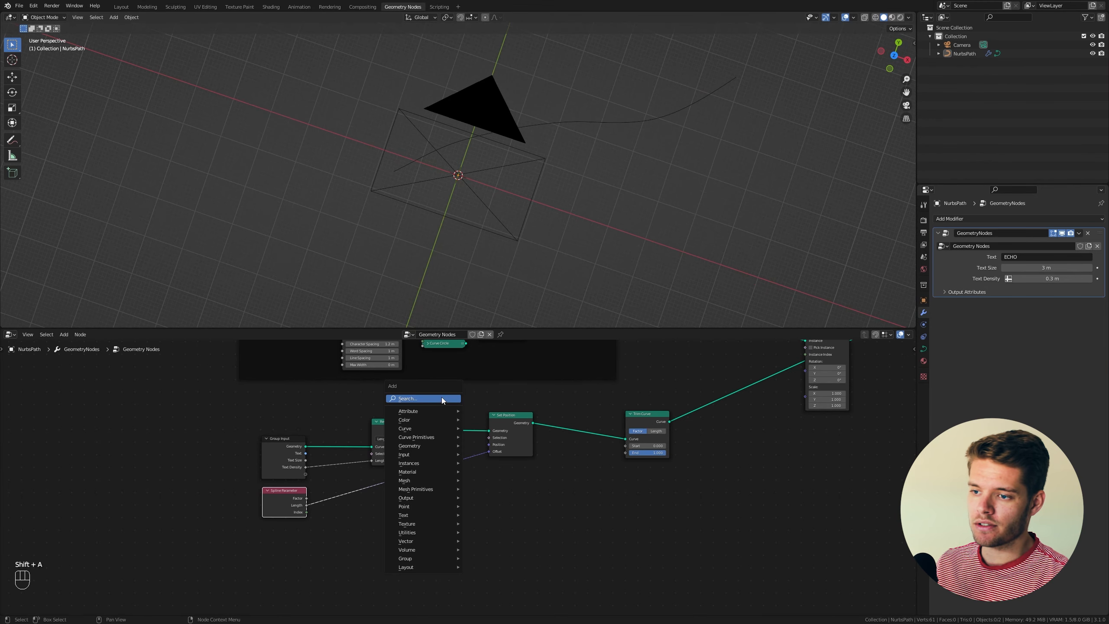
pyautogui.click(442, 398)
pyautogui.write('combine')
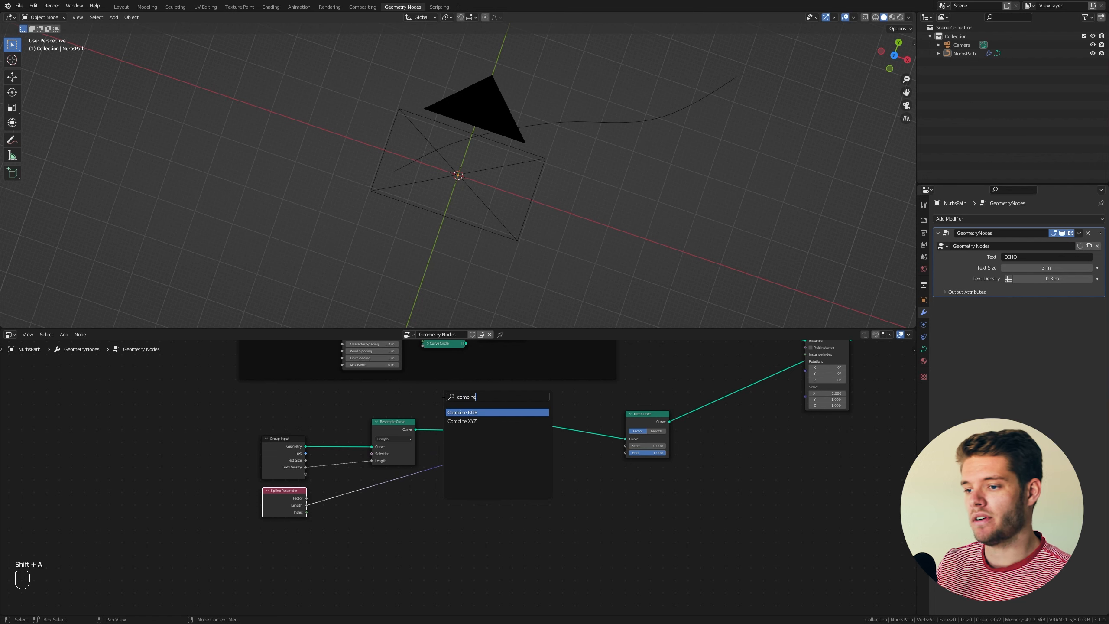
pyautogui.press('Down')
pyautogui.press('Return')
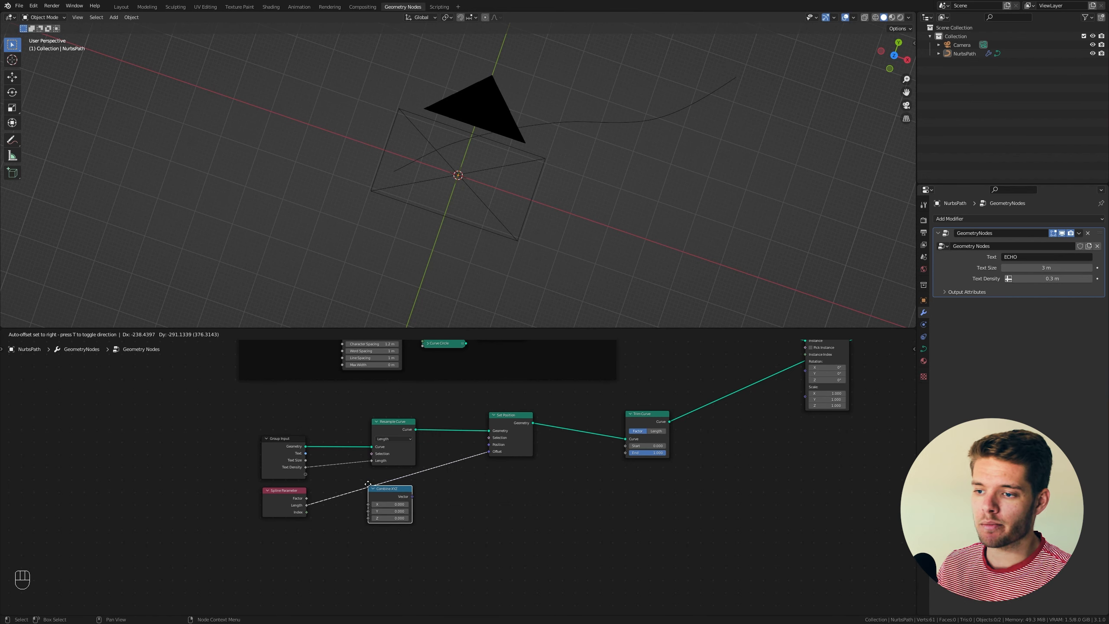
pyautogui.click(392, 487)
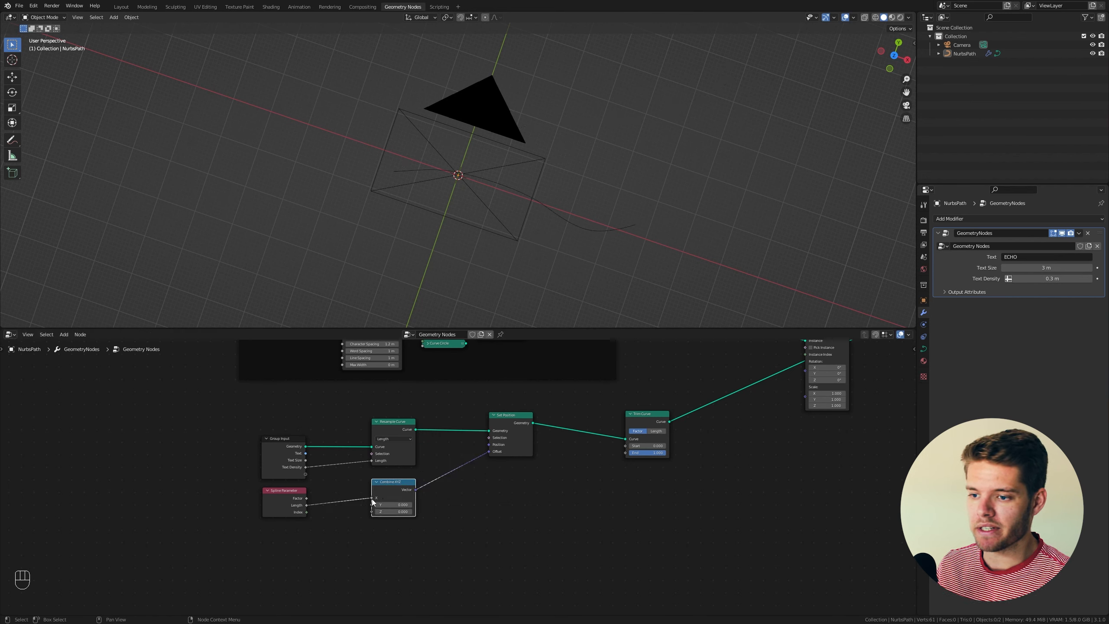
pyautogui.moveTo(372, 499); pyautogui.dragTo(374, 512)
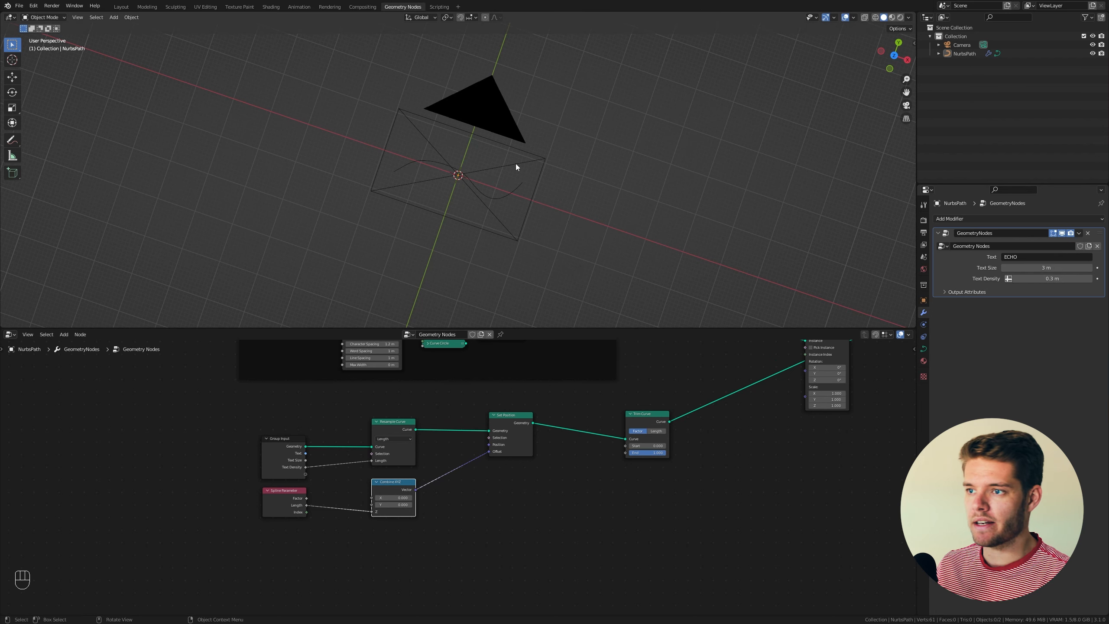
pyautogui.press('KP_1')
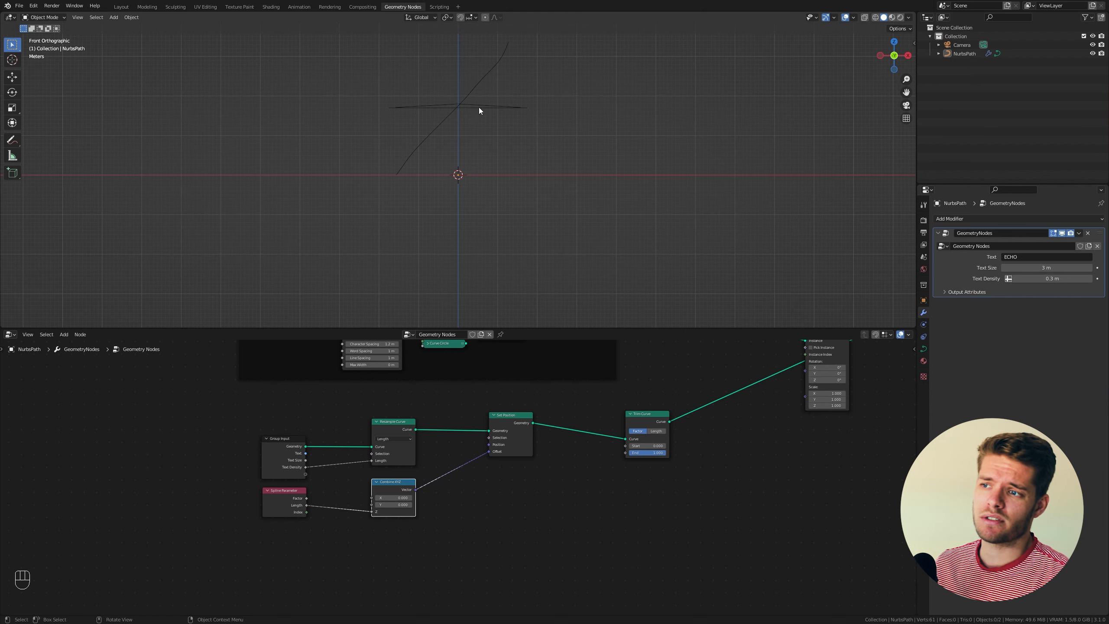
# Insert a Vector Math node set to Scale between Combine XYZ and Set Position
pyautogui.hotkey('shift', 'a')
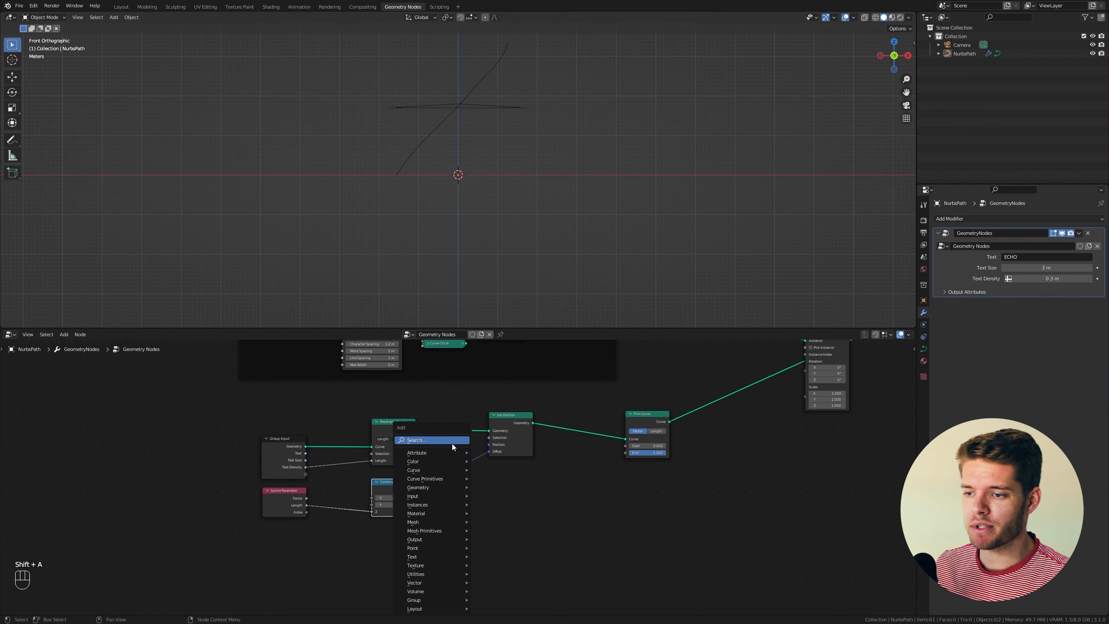
pyautogui.click(454, 441)
pyautogui.write('vector')
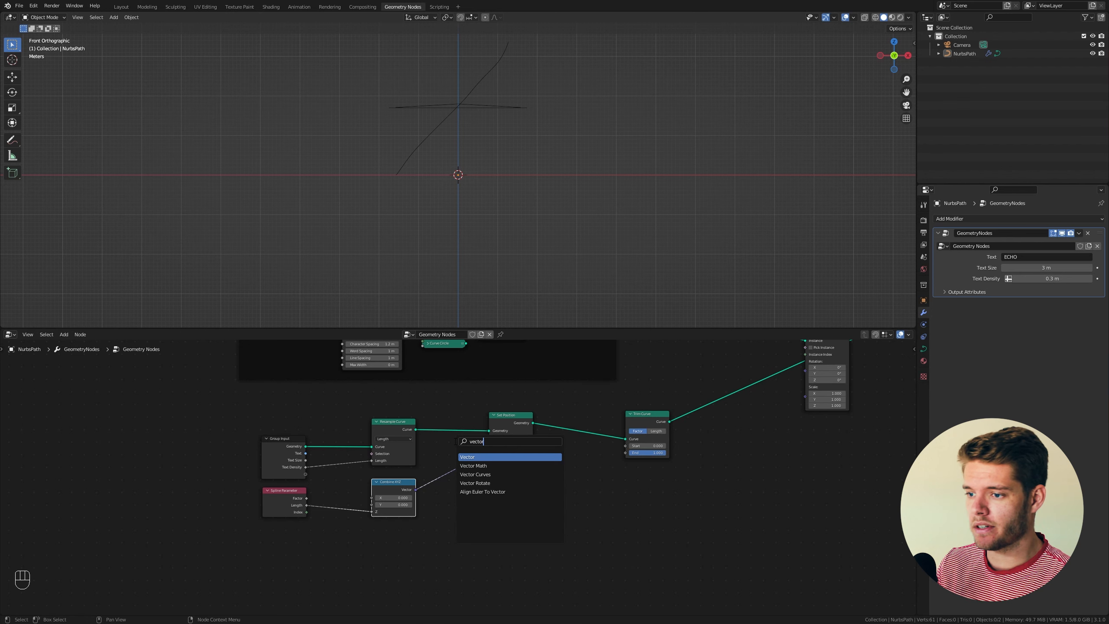
pyautogui.press('Down')
pyautogui.press('Return')
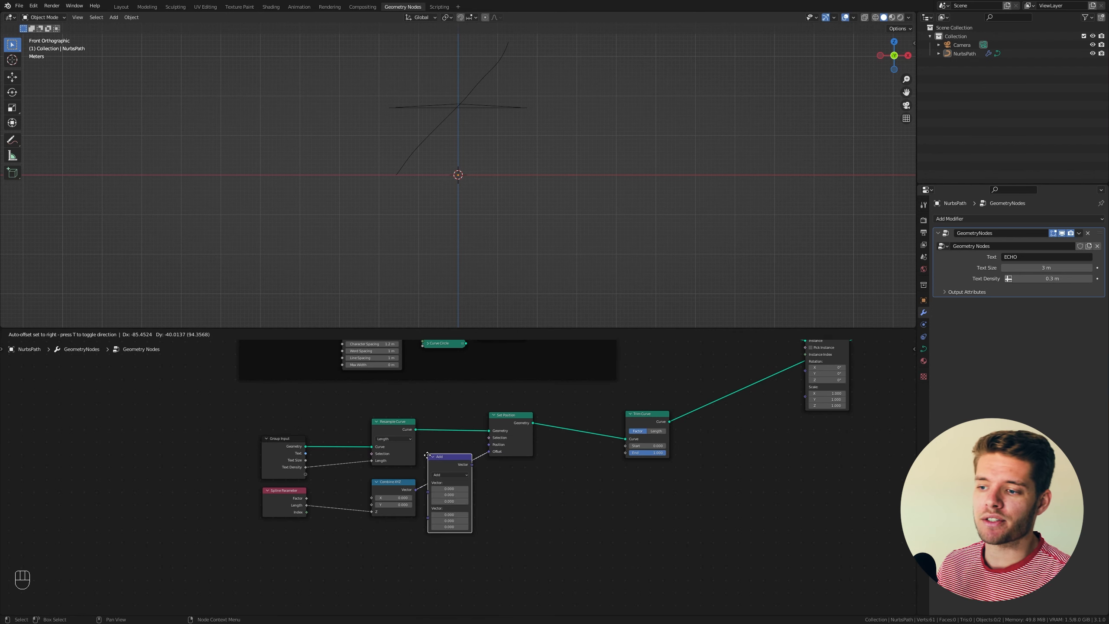
pyautogui.click(448, 453)
pyautogui.click(463, 476)
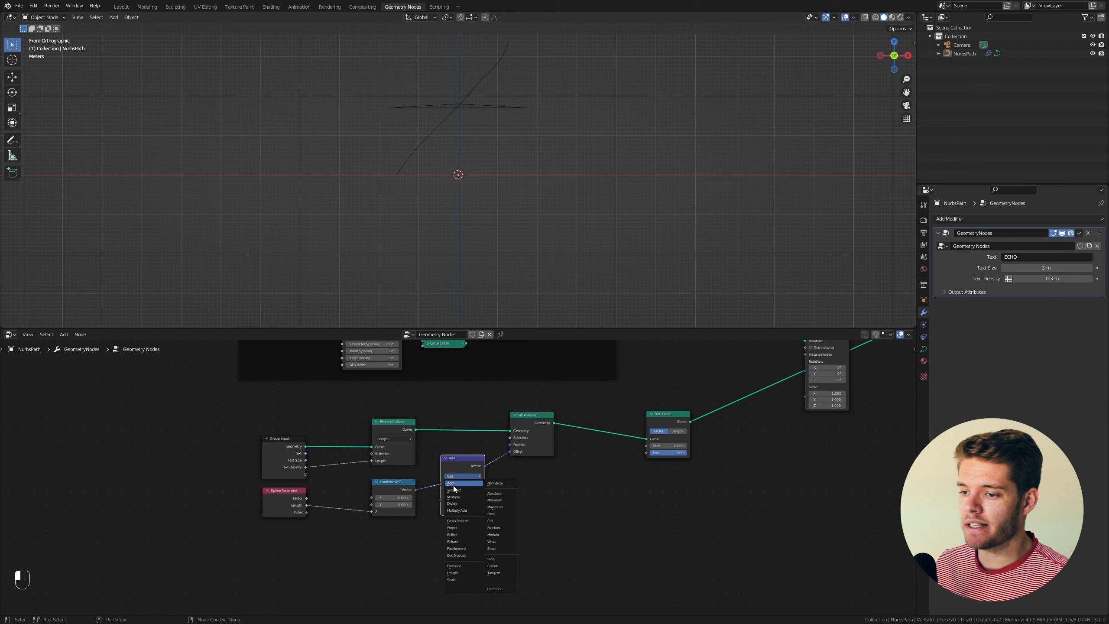
pyautogui.click(461, 577)
# Try a factor of 0.5 and a slightly larger one on the vector Scale node
pyautogui.click(462, 491)
pyautogui.write('.5')
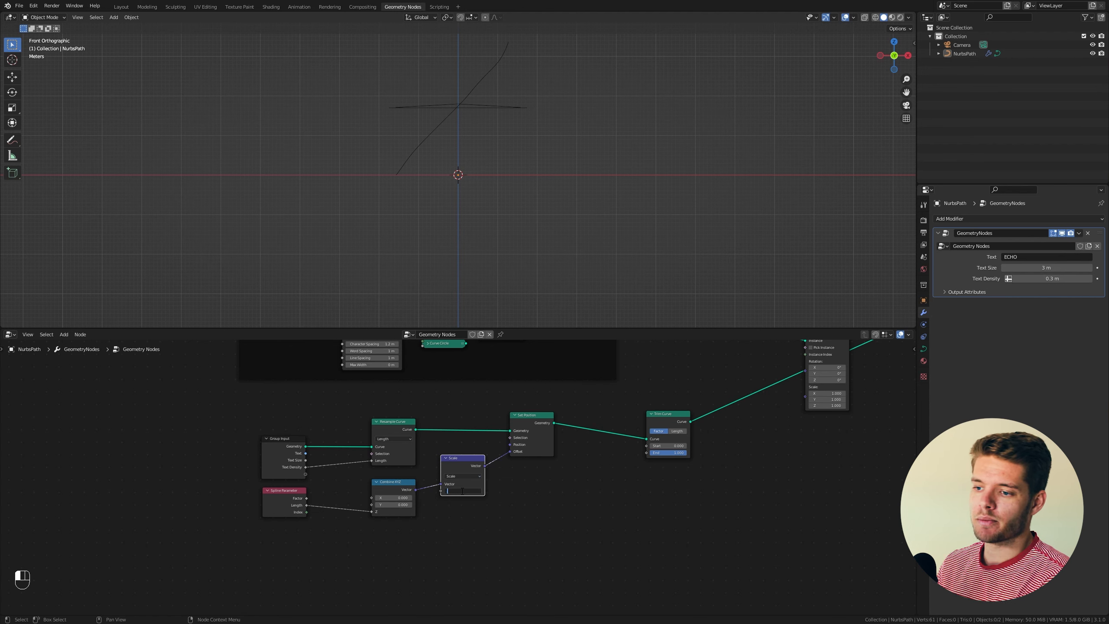
pyautogui.press('Return')
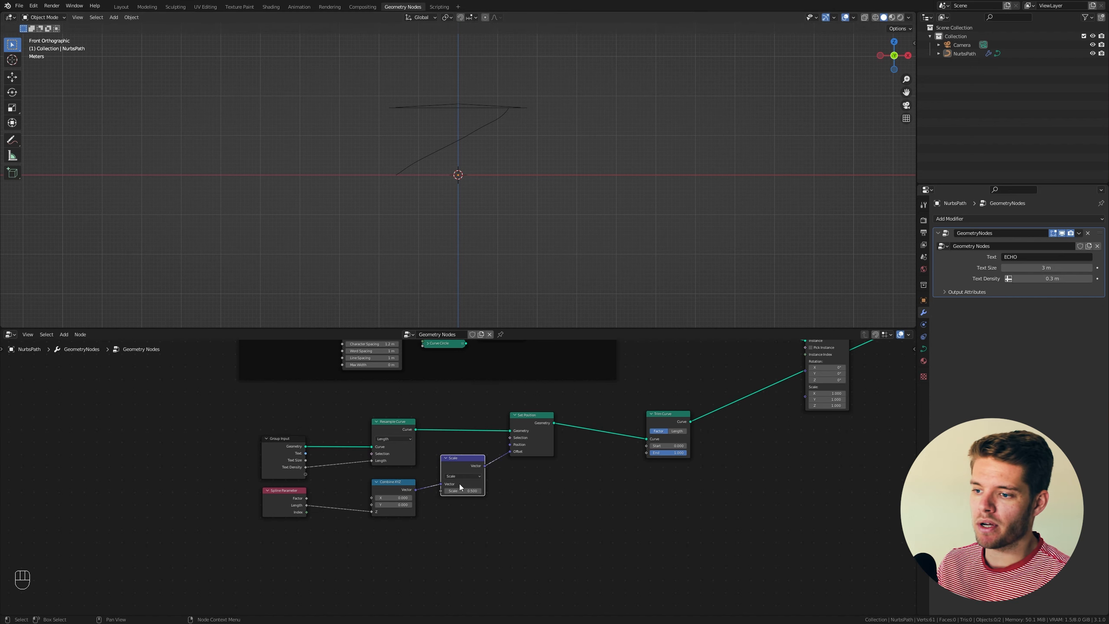
pyautogui.click(446, 490)
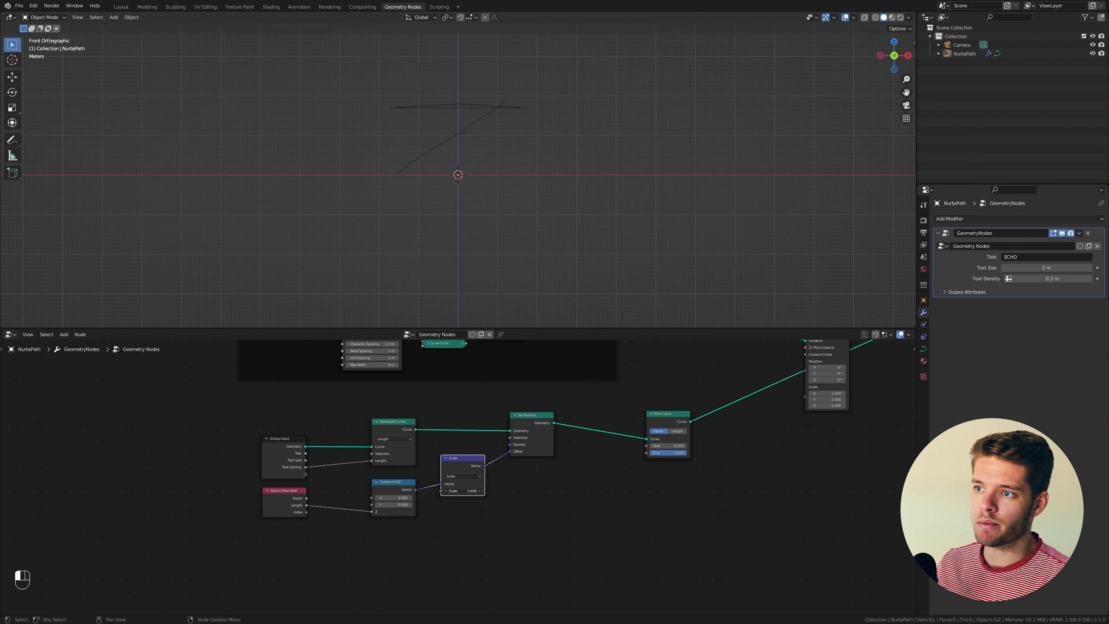
pyautogui.click(465, 490)
pyautogui.press('BackSpace')
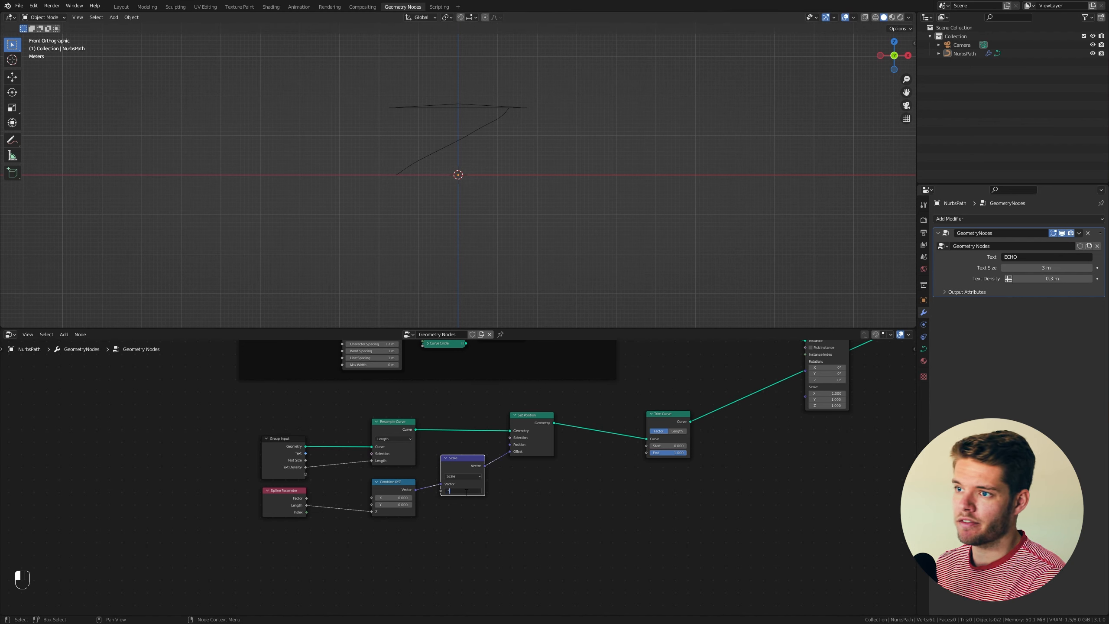
pyautogui.press('Return')
# Set the vector Scale node's factor to 0.4
pyautogui.click(466, 491)
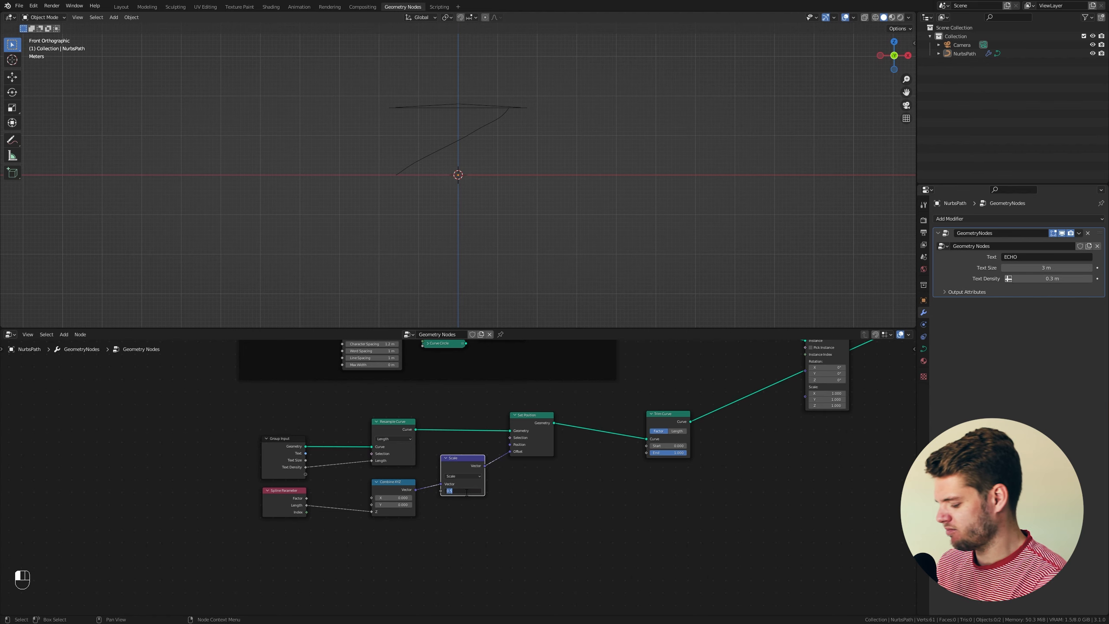
pyautogui.write('0.4')
pyautogui.press('Return')
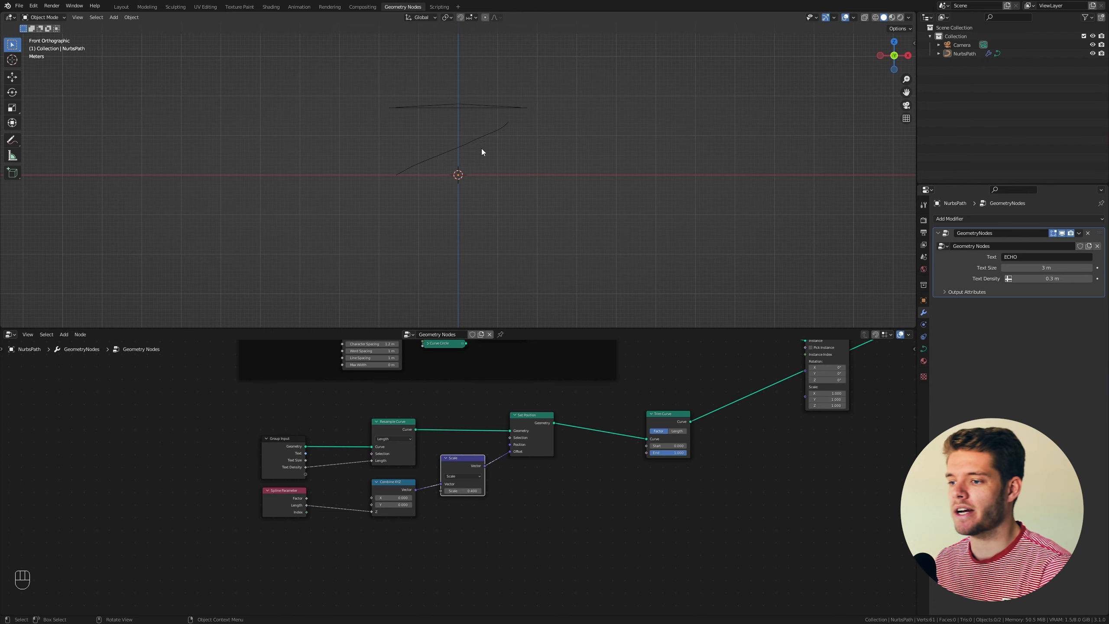
# Reconnect Trim Curve through the Points input of Instance on Points to Group Output, and show the rendered camera view
pyautogui.keyDown('shift'); pyautogui.moveTo(632, 406); pyautogui.dragTo(576, 398, button='middle'); pyautogui.keyUp('shift')
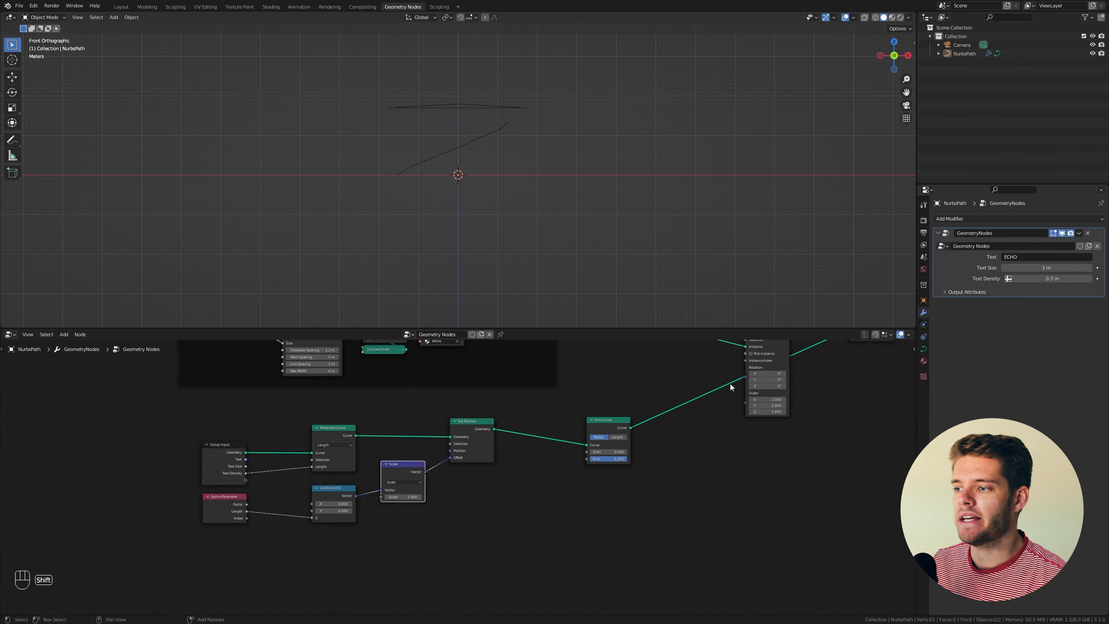
pyautogui.keyDown('shift'); pyautogui.moveTo(732, 387); pyautogui.dragTo(547, 490, button='middle'); pyautogui.keyUp('shift')
pyautogui.moveTo(604, 427); pyautogui.dragTo(643, 361)
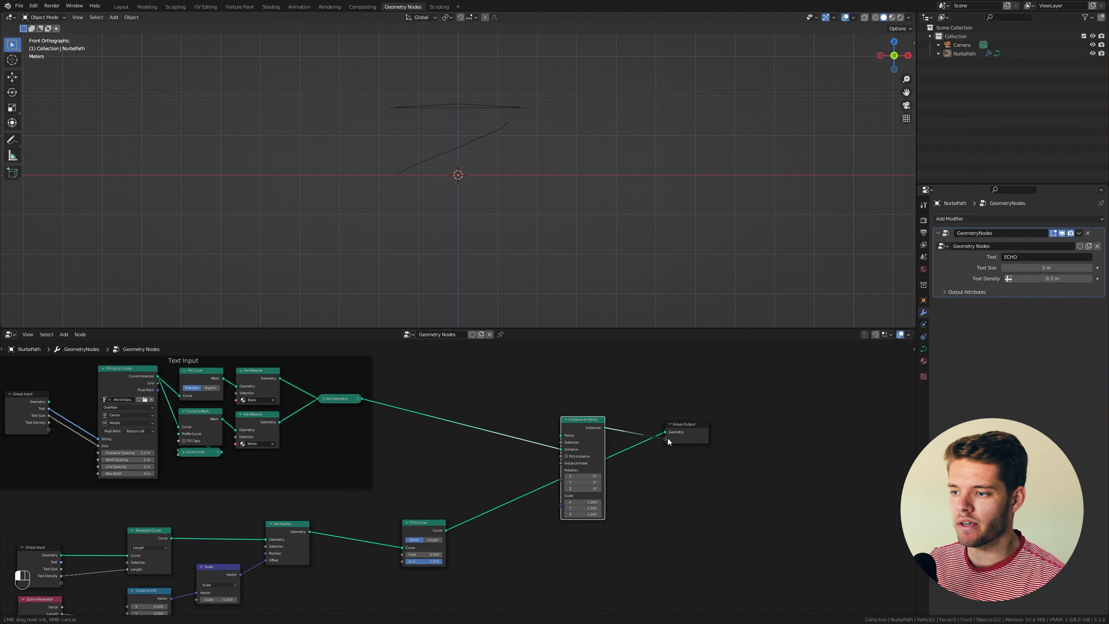
pyautogui.moveTo(667, 439); pyautogui.dragTo(665, 433)
pyautogui.moveTo(446, 530)
pyautogui.mouseDown()
pyautogui.moveTo(532, 411)
pyautogui.moveTo(564, 437)
pyautogui.mouseUp()
pyautogui.press('KP_0')
pyautogui.press('z')
pyautogui.click(528, 100)
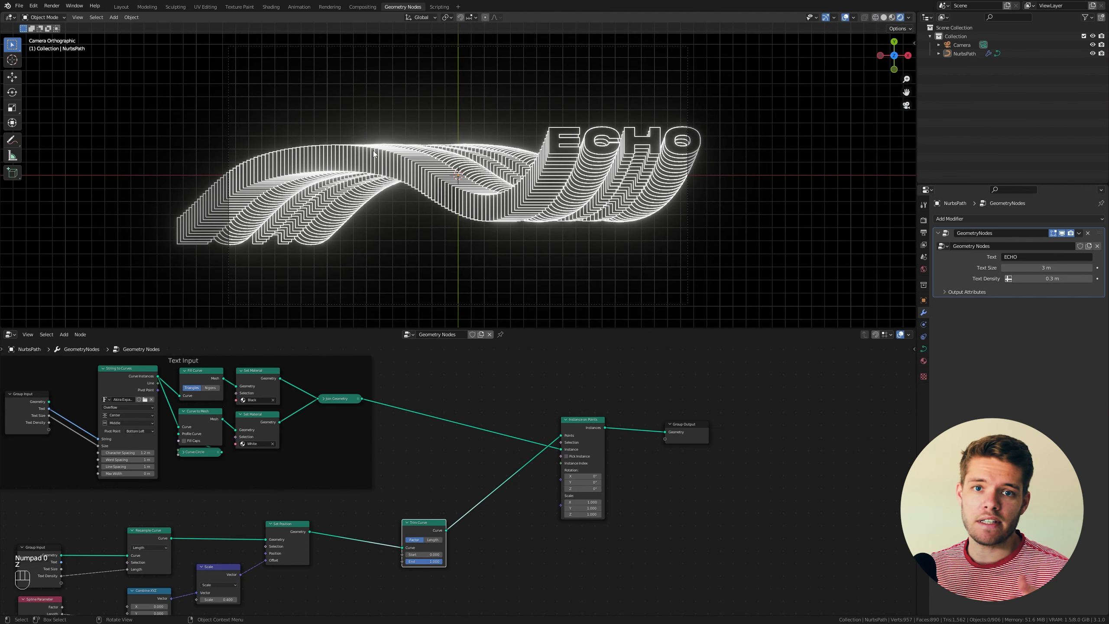
# Add a frame around the lower Group Input, Resample Curve, Spline Parameter, Combine XYZ, Scale and Set Position nodes
pyautogui.moveTo(342, 401); pyautogui.dragTo(501, 350, button='middle')
pyautogui.hotkey('shift', 'a')
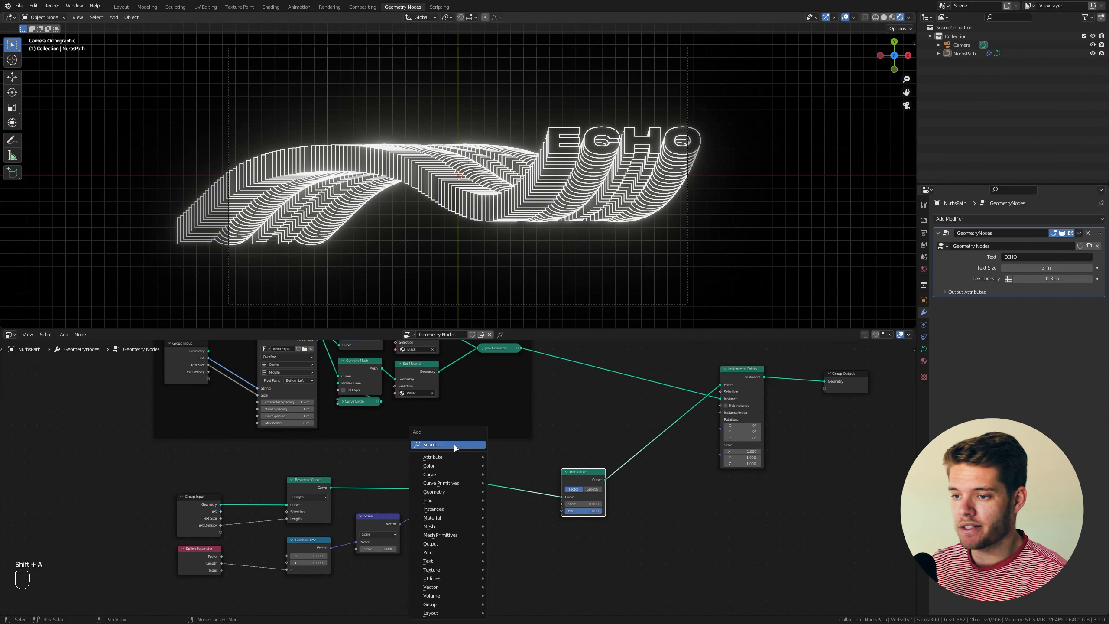
pyautogui.write('set pos')
pyautogui.press('Return')
pyautogui.click(466, 494)
pyautogui.press('b')
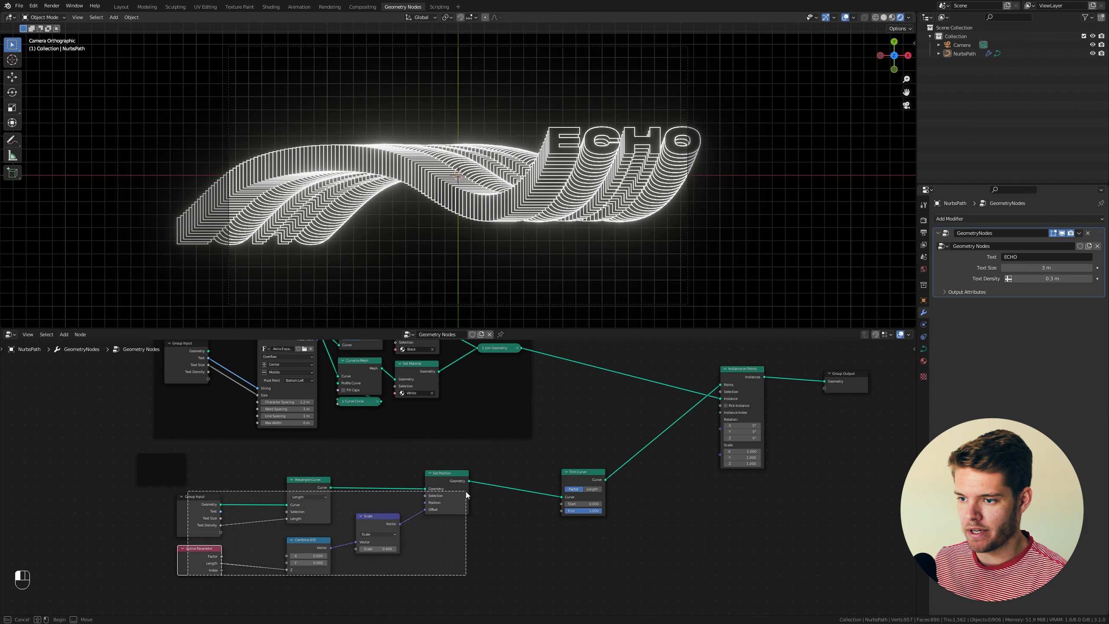
pyautogui.moveTo(466, 492); pyautogui.dragTo(467, 491)
pyautogui.press('g')
pyautogui.click(163, 475)
pyautogui.click(281, 468)
pyautogui.click(282, 455)
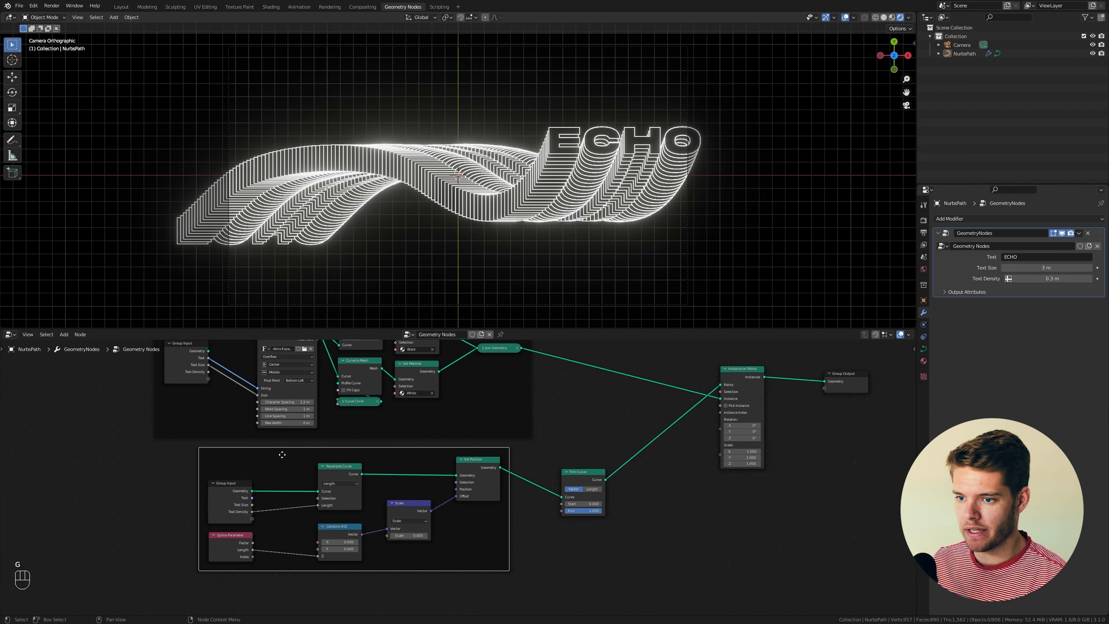
# Label the new frame Array
pyautogui.press('n')
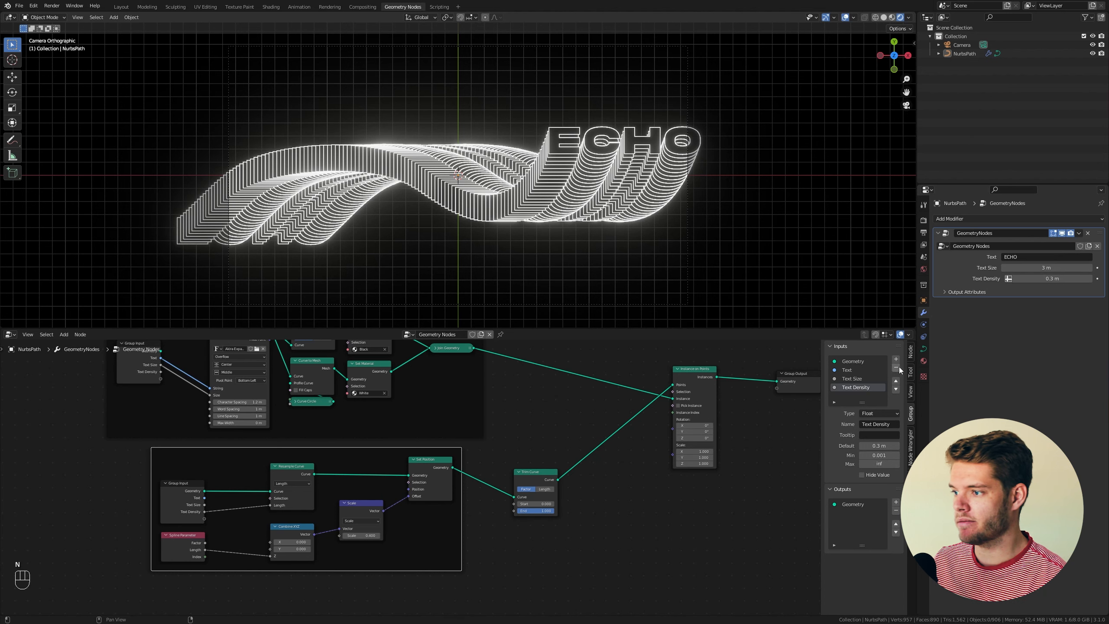
pyautogui.click(910, 351)
pyautogui.click(871, 386)
pyautogui.write('Array')
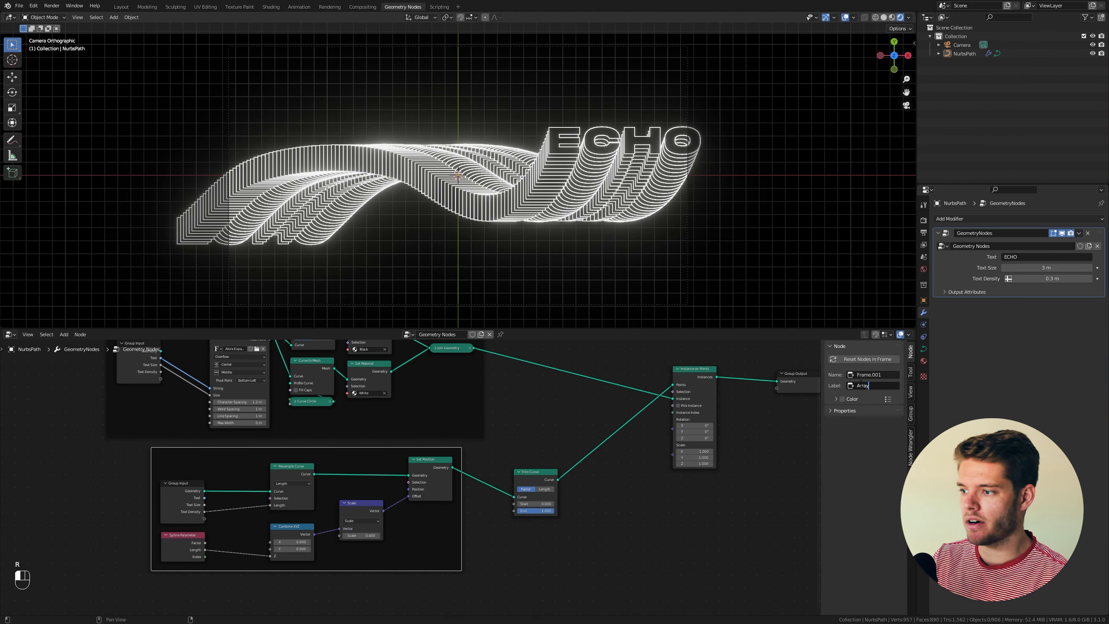
pyautogui.press('Return')
pyautogui.press('n')
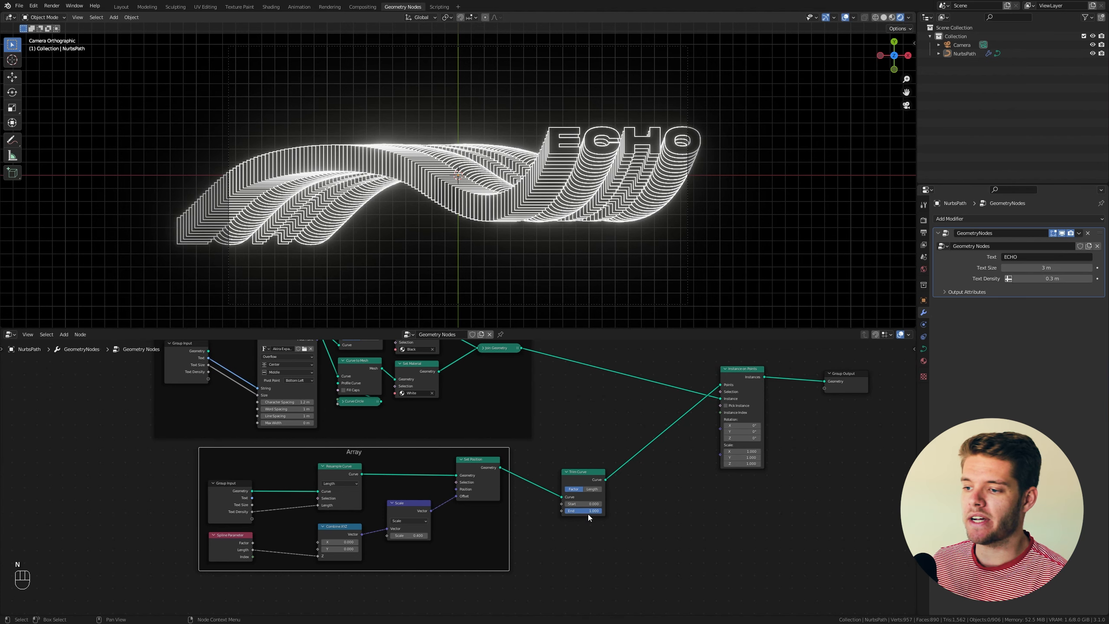
# Move the Trim Curve node down, just below and beyond the right end of the Array frame
pyautogui.moveTo(588, 511)
pyautogui.mouseDown()
pyautogui.moveTo(568, 512)
pyautogui.moveTo(601, 512)
pyautogui.moveTo(565, 512)
pyautogui.moveTo(601, 511)
pyautogui.mouseUp()
pyautogui.keyDown('shift'); pyautogui.moveTo(594, 501); pyautogui.dragTo(606, 425, button='middle'); pyautogui.keyUp('shift')
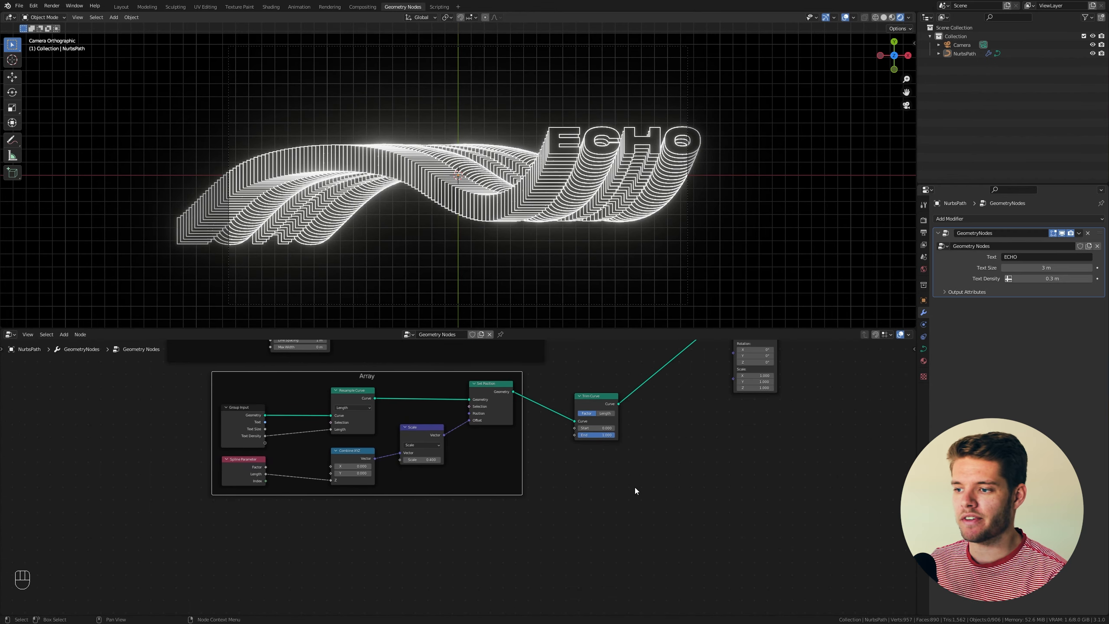
pyautogui.click(634, 487)
pyautogui.moveTo(585, 418); pyautogui.dragTo(577, 495)
pyautogui.keyDown('shift'); pyautogui.moveTo(578, 495); pyautogui.dragTo(577, 424, button='middle'); pyautogui.keyUp('shift')
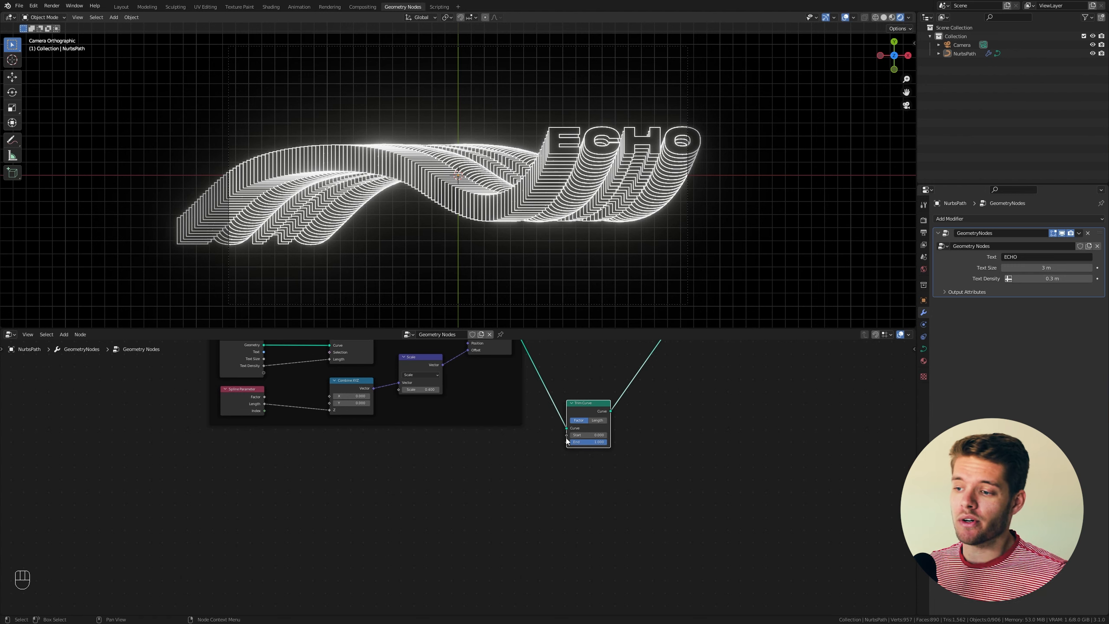
pyautogui.click(565, 437)
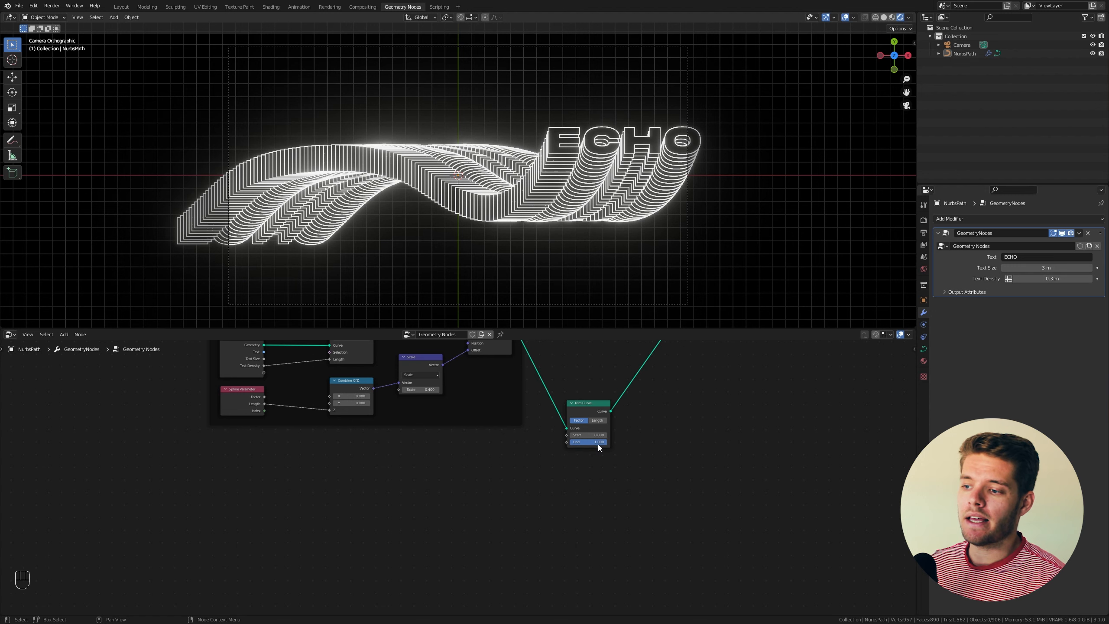
# Add a Scene Time node below the Array frame with Seconds feeding Trim Curve's Start, and briefly play the animation
pyautogui.moveTo(567, 434); pyautogui.dragTo(358, 466)
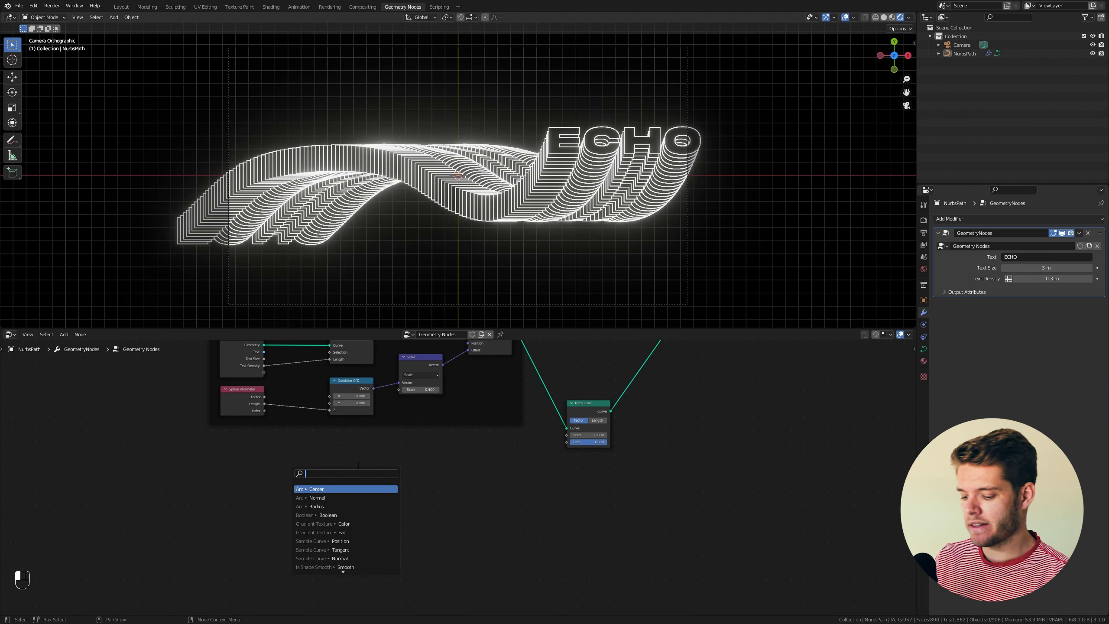
pyautogui.write('scene time')
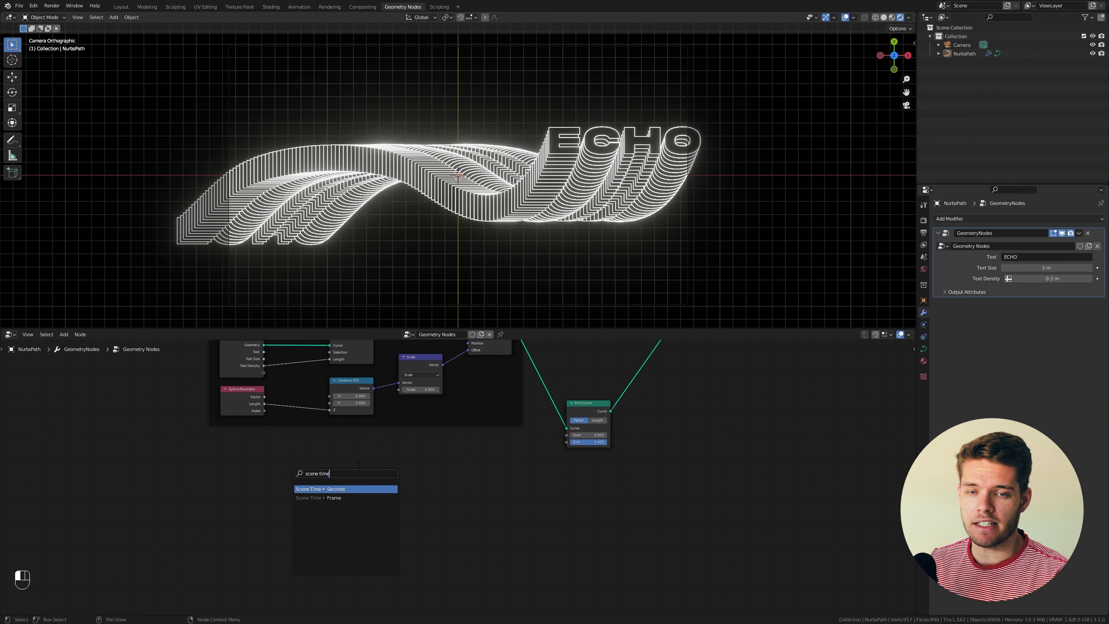
pyautogui.press('Return')
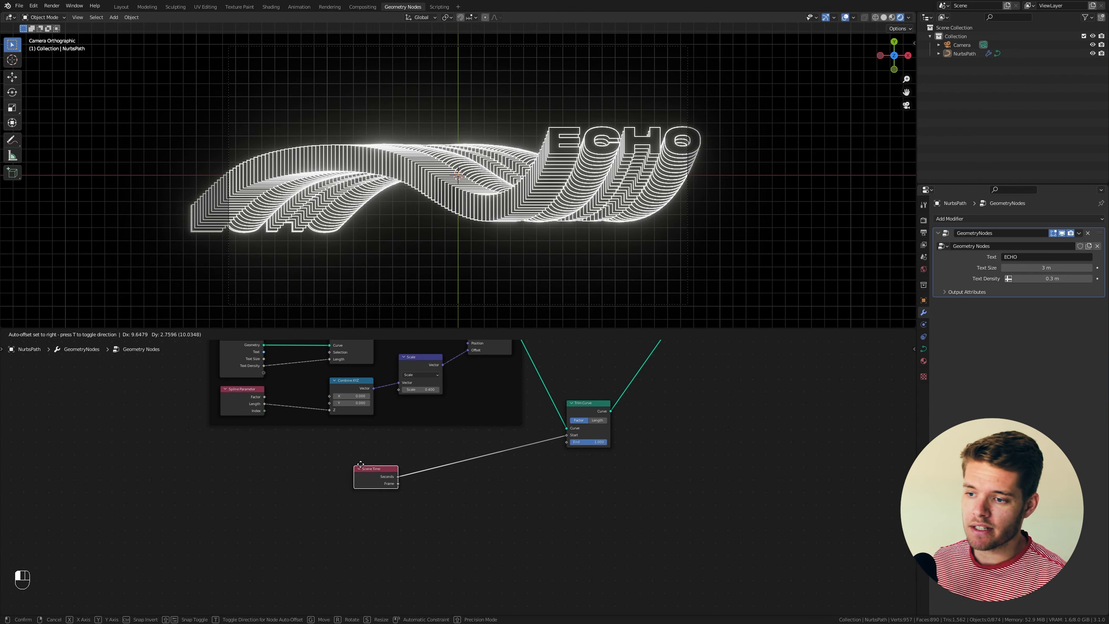
pyautogui.click(280, 465)
pyautogui.press('space')
pyautogui.press('space')
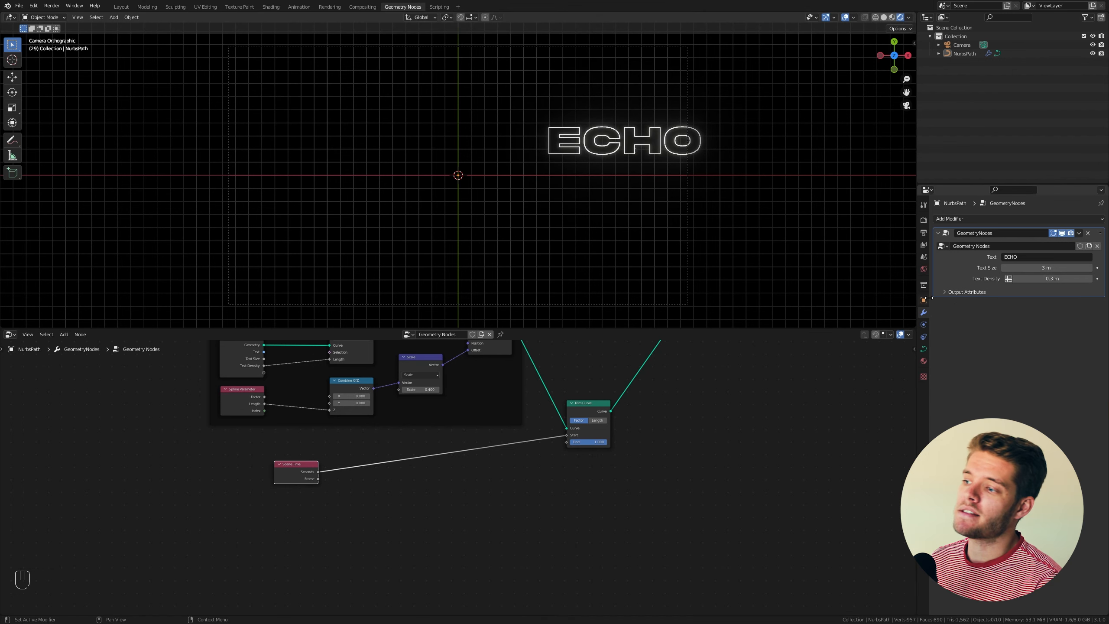
# Connect Scene Time's Seconds to Trim Curve's End too, join both links through one reroute, and preview the animation
pyautogui.moveTo(326, 458); pyautogui.dragTo(362, 487, button='middle')
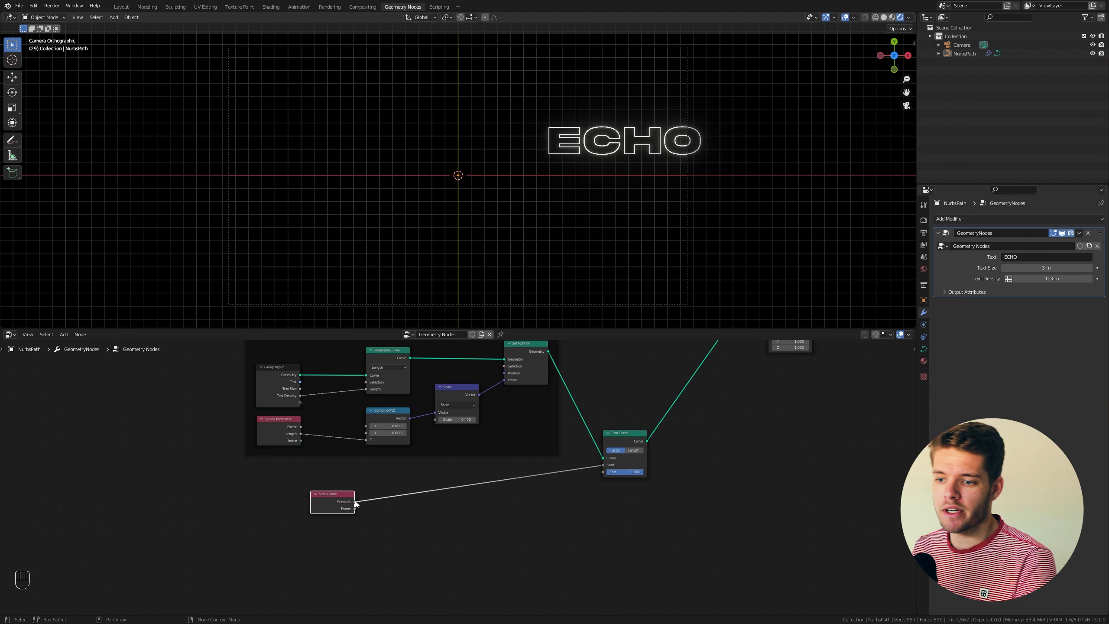
pyautogui.moveTo(355, 501); pyautogui.dragTo(597, 473)
pyautogui.moveTo(353, 502); pyautogui.dragTo(603, 472)
pyautogui.keyDown('shift'); pyautogui.moveTo(578, 449); pyautogui.dragTo(577, 504, button='right'); pyautogui.keyUp('shift')
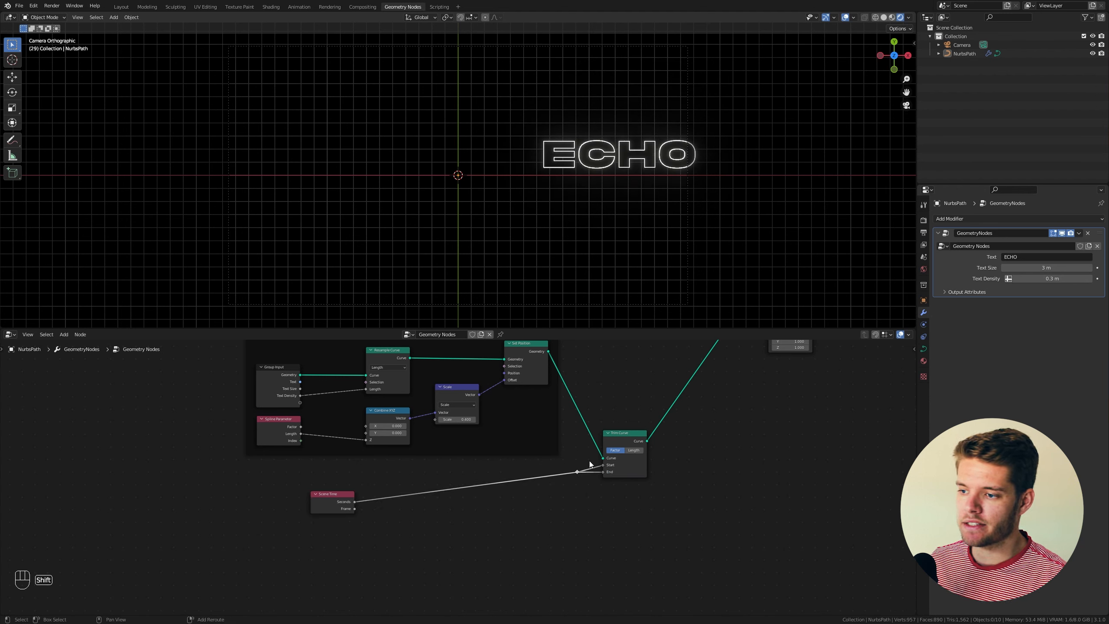
pyautogui.press('space')
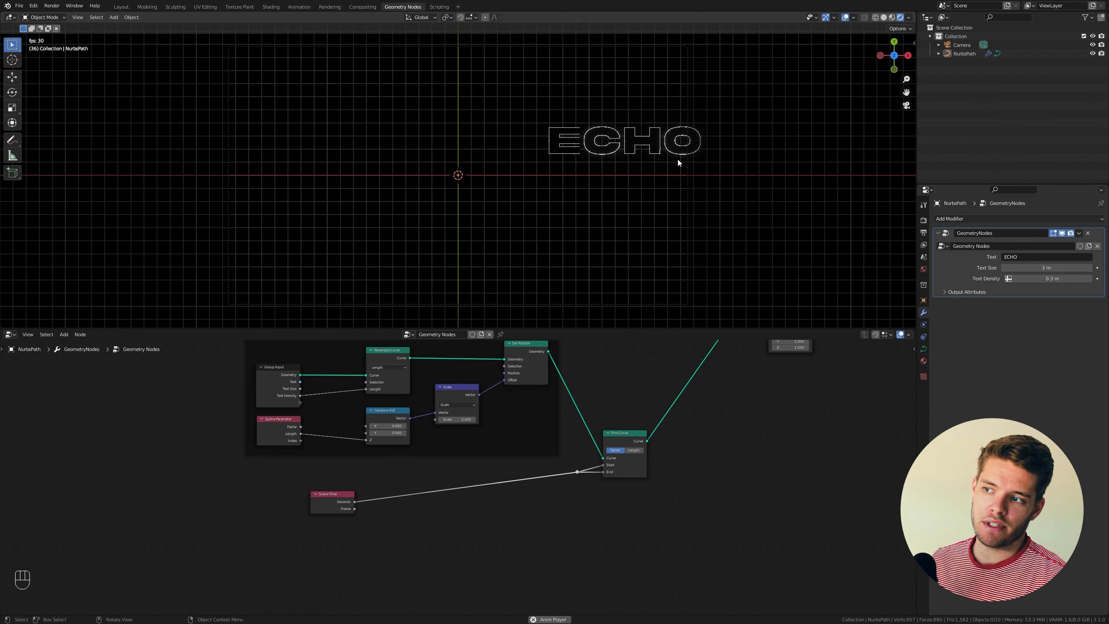
pyautogui.press('space')
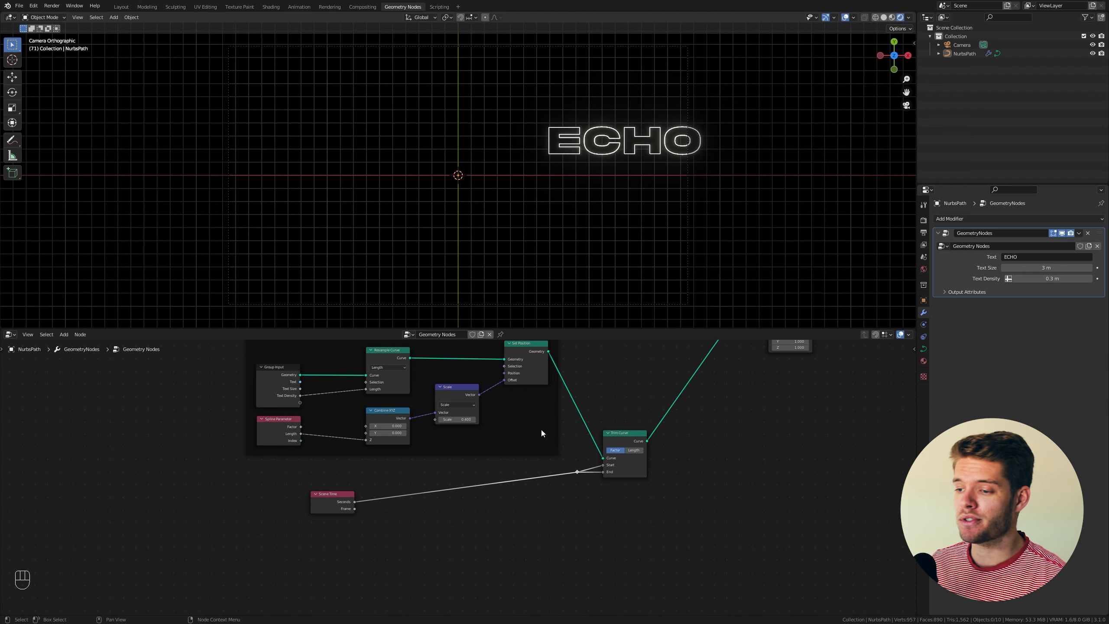
# Insert a Math node set to Divide by 3 between Scene Time and the reroute, making room by moving Scene Time away
pyautogui.moveTo(332, 495); pyautogui.dragTo(268, 509)
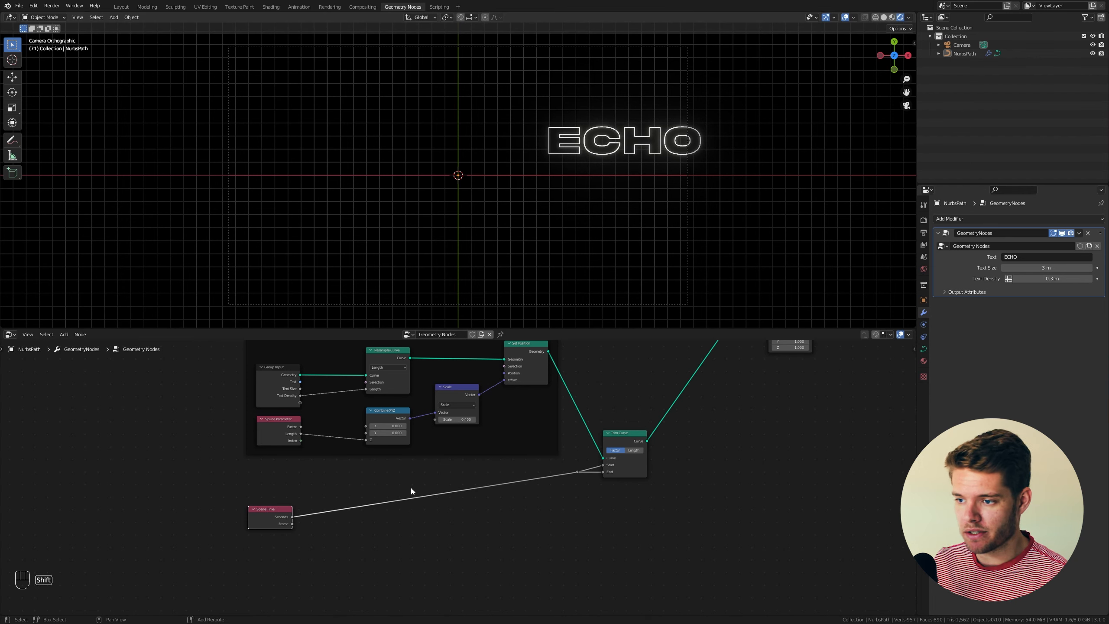
pyautogui.hotkey('shift', 'a')
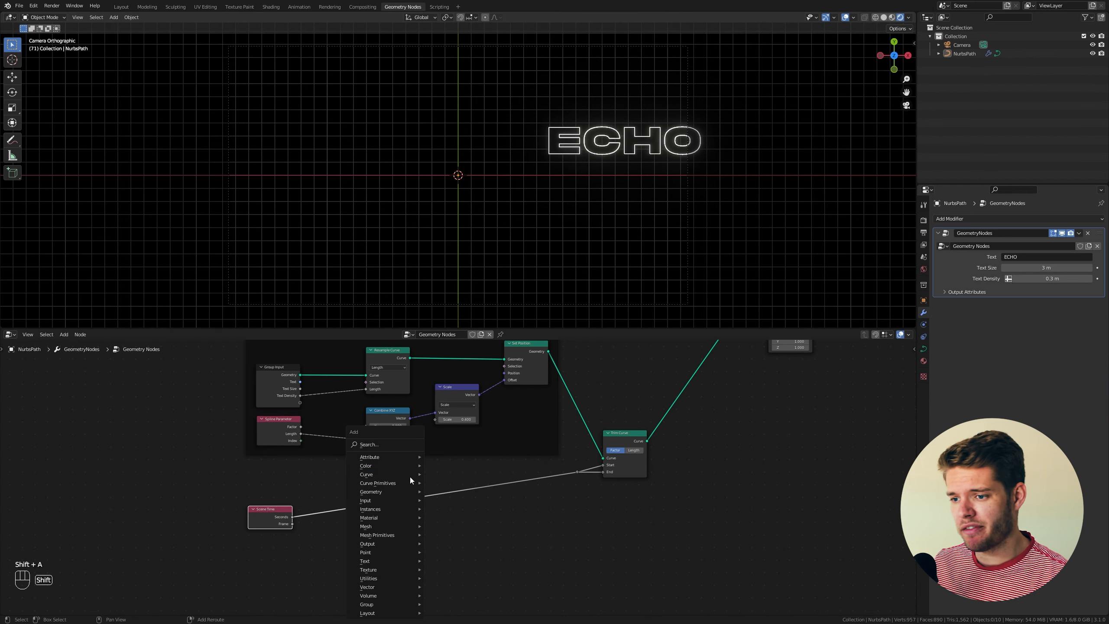
pyautogui.click(406, 442)
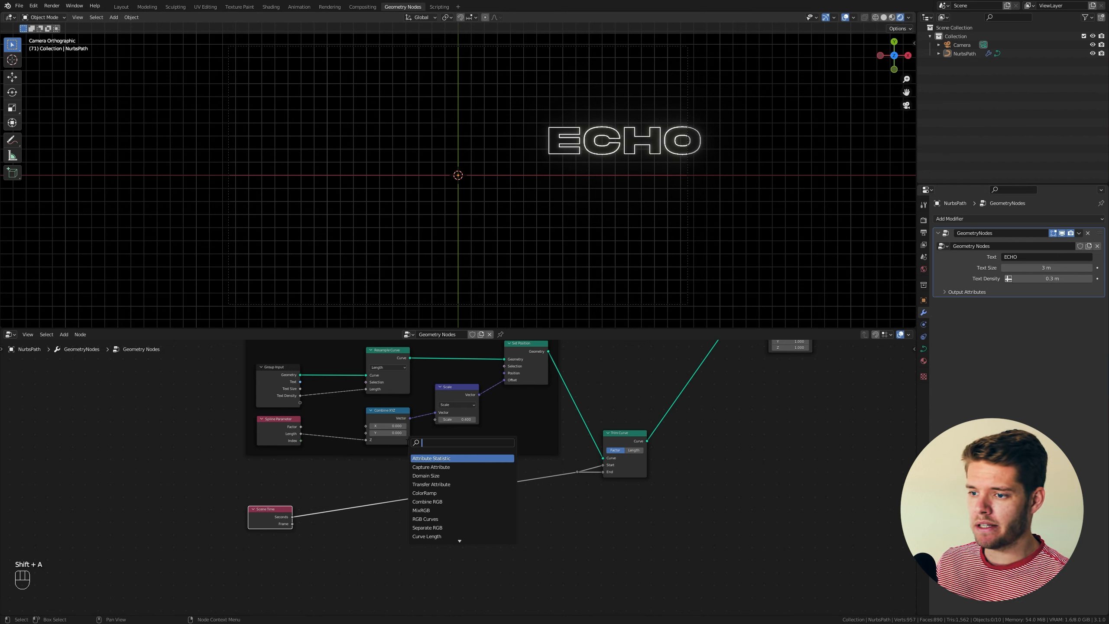
pyautogui.write('add')
pyautogui.press('Return')
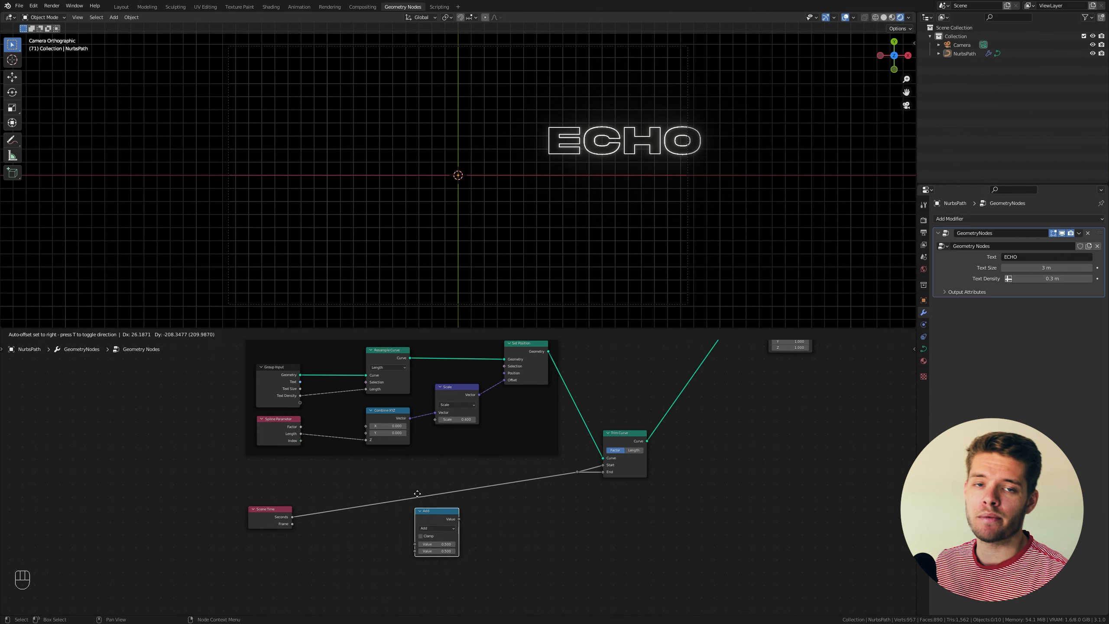
pyautogui.click(343, 492)
pyautogui.click(364, 513)
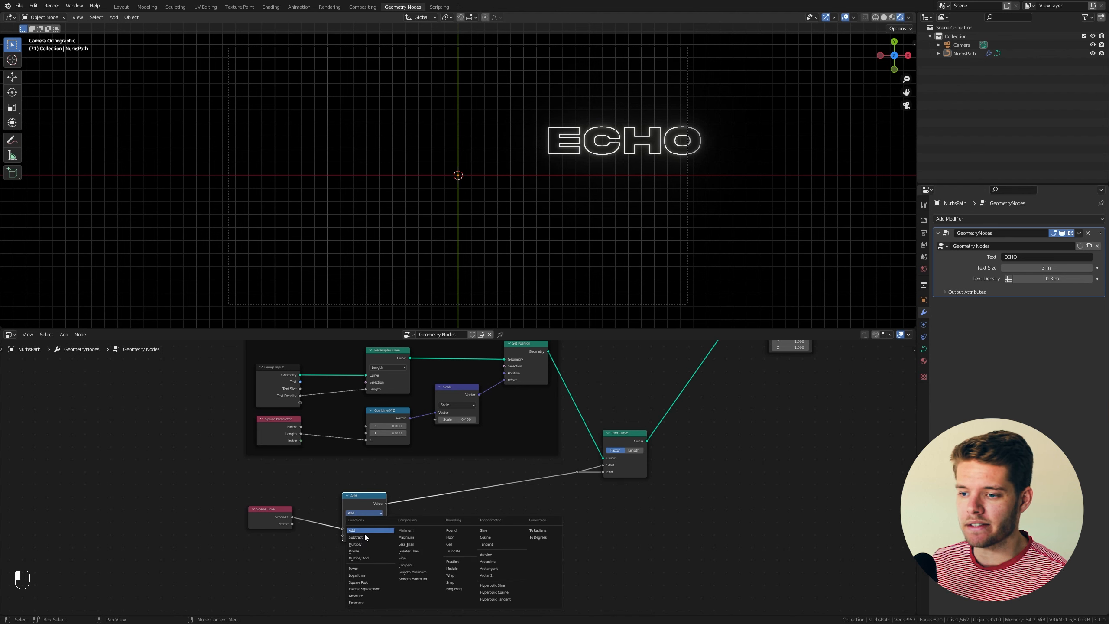
pyautogui.click(363, 551)
pyautogui.click(372, 535)
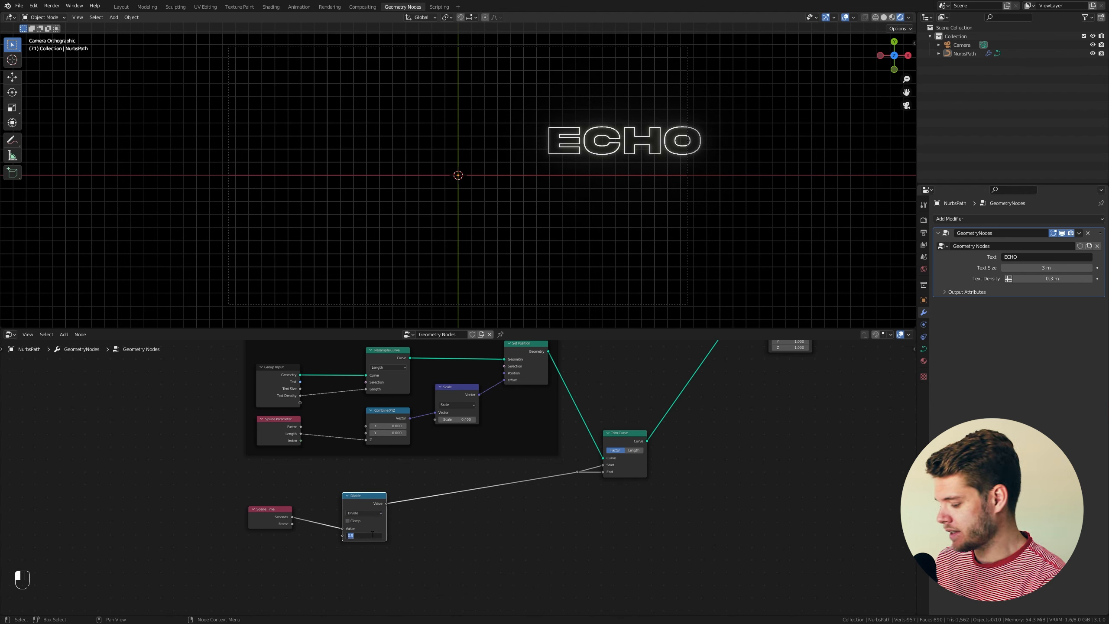
pyautogui.write('3')
pyautogui.press('Return')
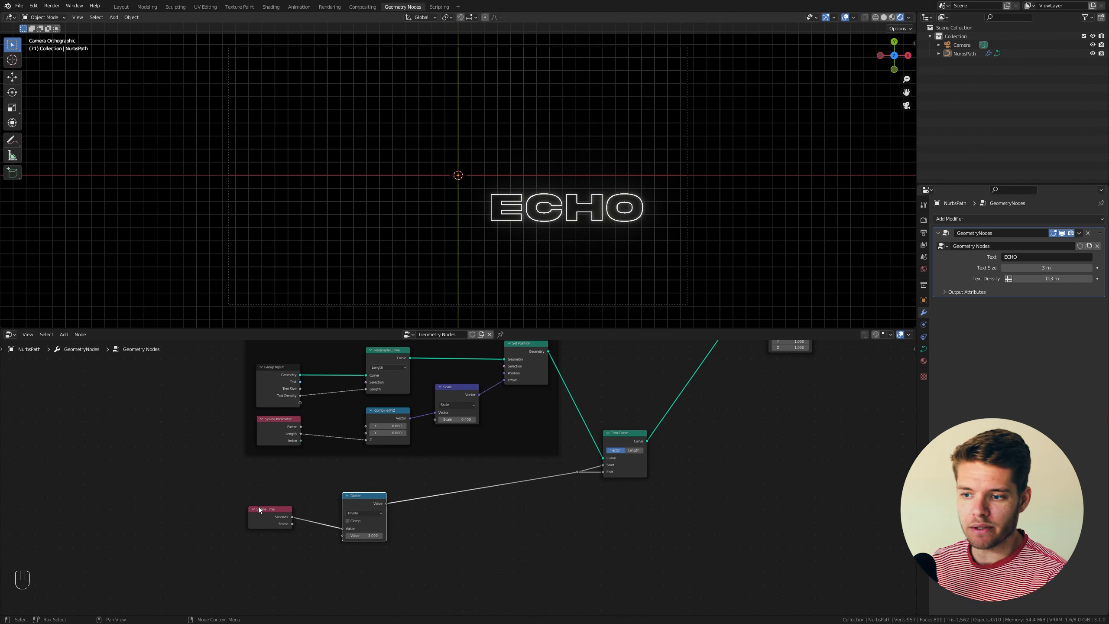
# Move Scene Time up slightly and preview the animation, trying a different Divide value and undoing it
pyautogui.moveTo(259, 510); pyautogui.dragTo(273, 490)
pyautogui.press('space')
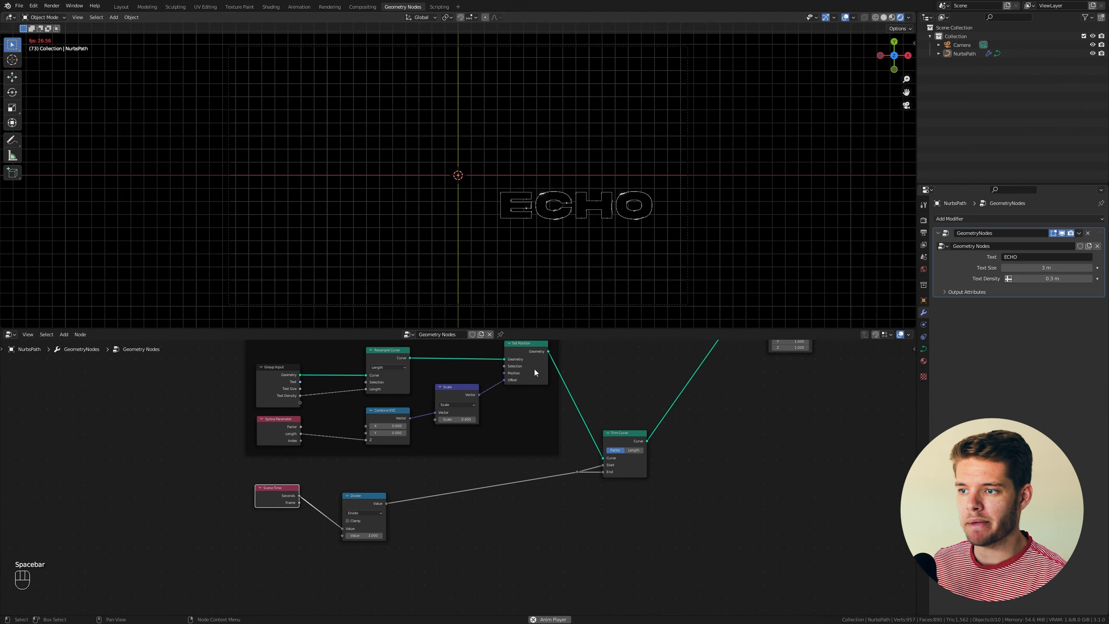
pyautogui.moveTo(365, 536); pyautogui.dragTo(442, 535)
pyautogui.hotkey('ctrl', 'z')
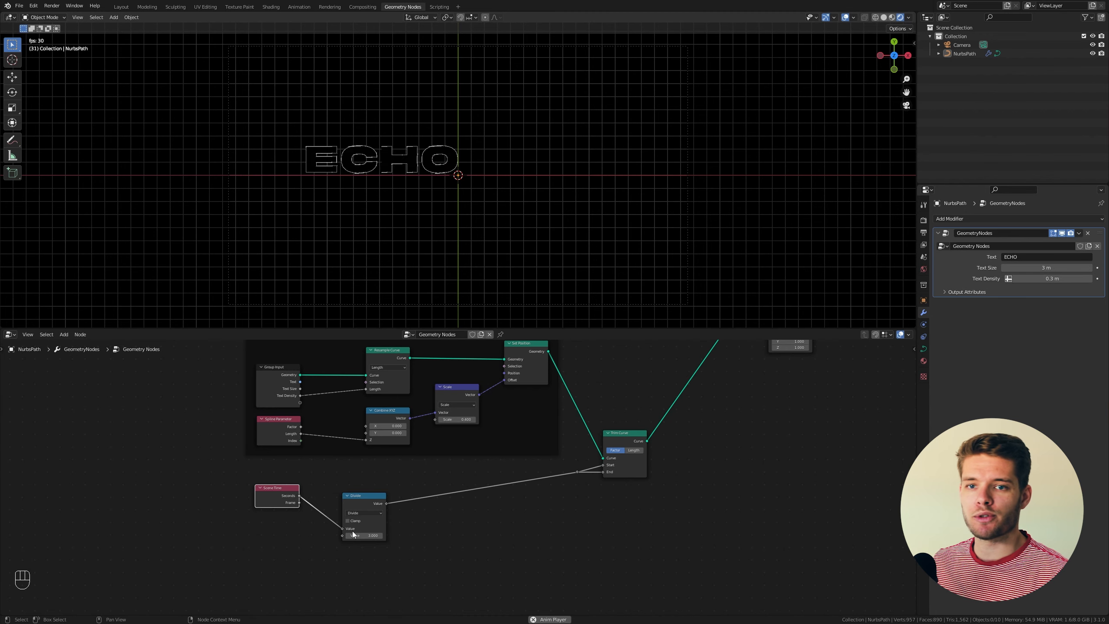
pyautogui.press('space')
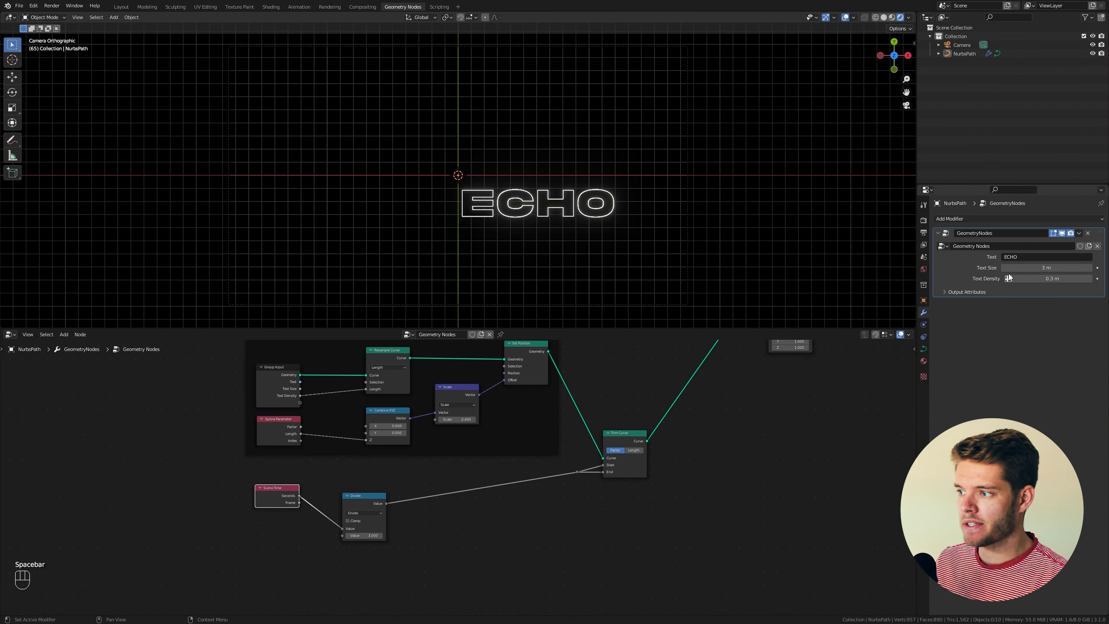
# Add a Group Input node below Scene Time and expose the Divide node's second value as a new group input
pyautogui.hotkey('shift', 'a')
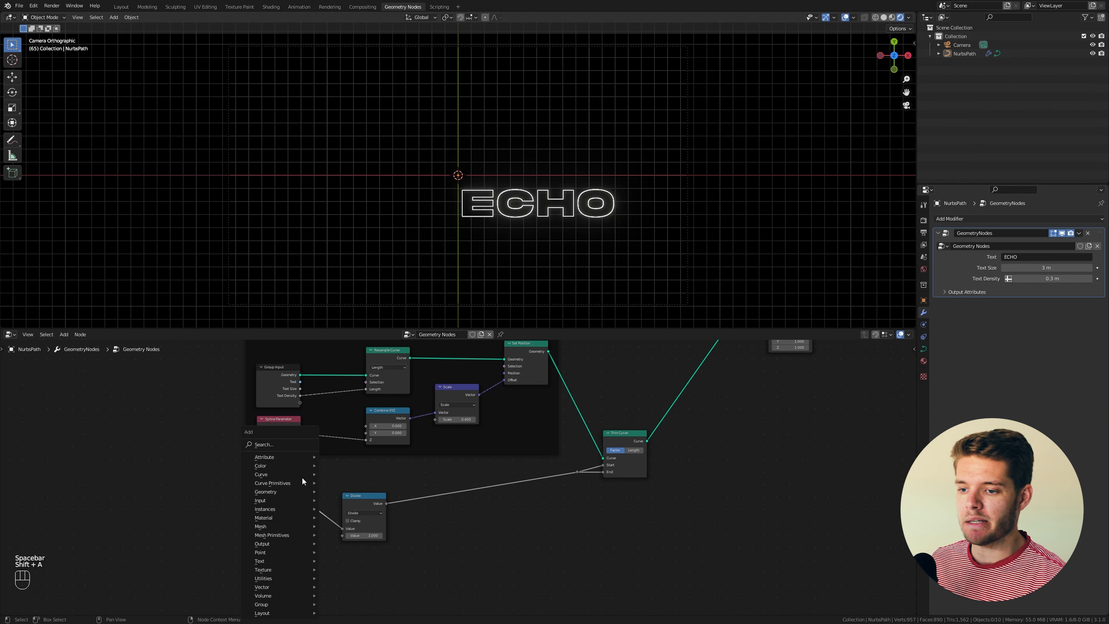
pyautogui.click(293, 446)
pyautogui.write('group')
pyautogui.press('Return')
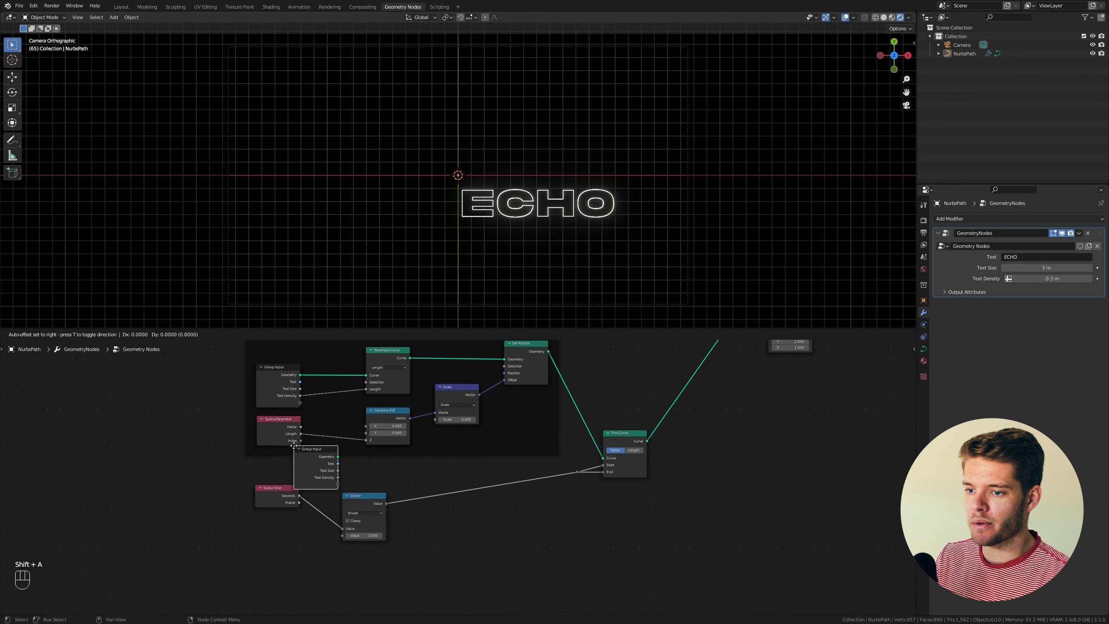
pyautogui.click(256, 515)
pyautogui.moveTo(343, 535); pyautogui.dragTo(296, 553)
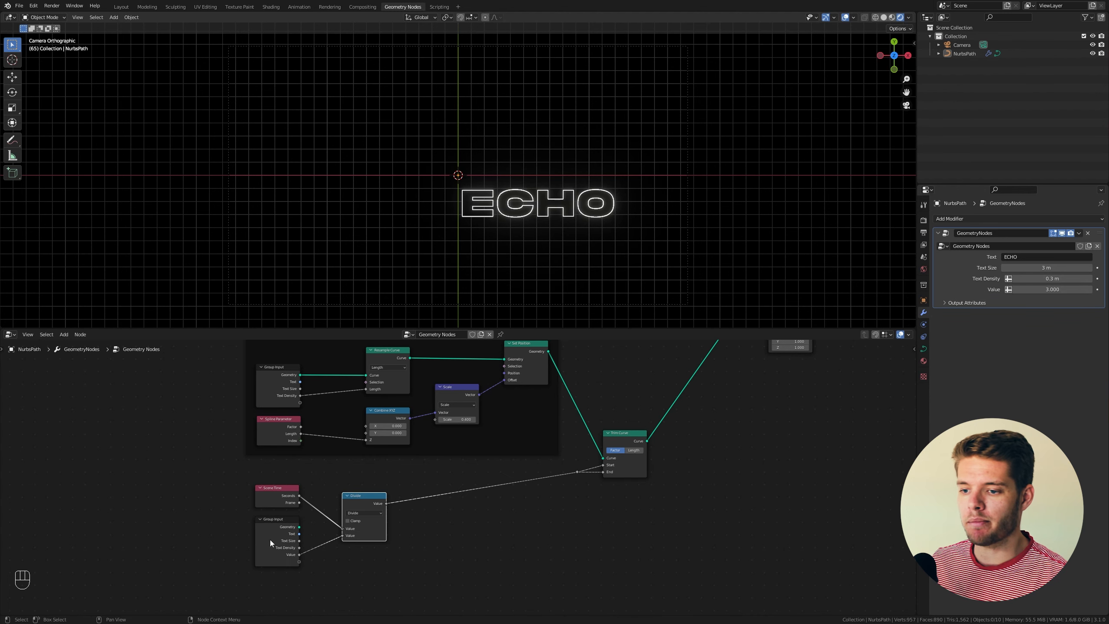
# Rename the new Value group input as Overall Speed
pyautogui.press('n')
pyautogui.click(912, 419)
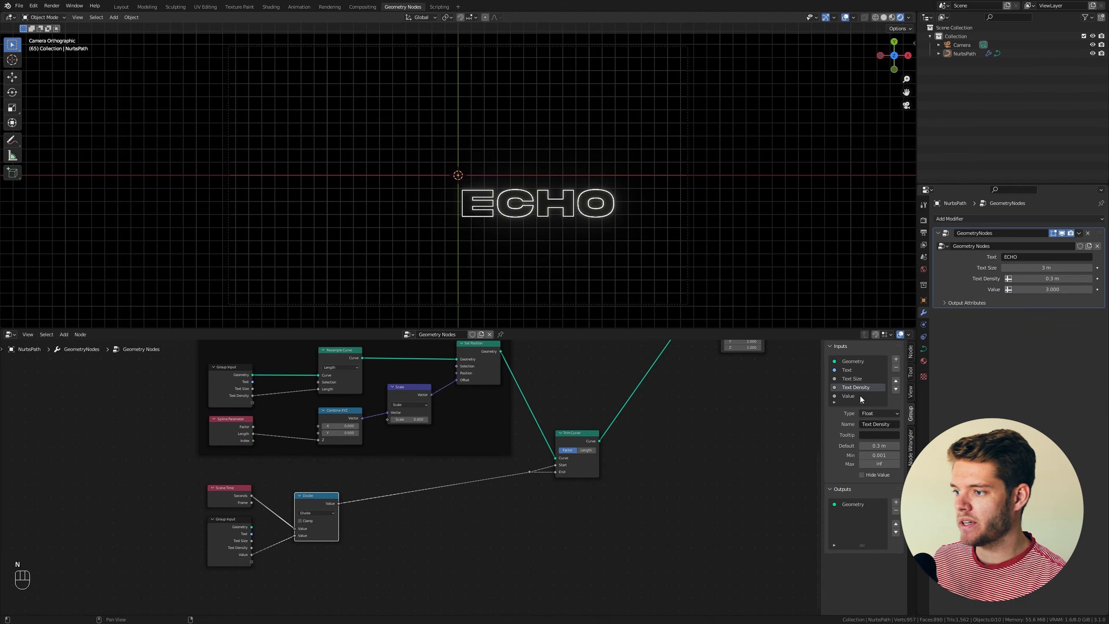
pyautogui.click(874, 424)
pyautogui.write('Ov')
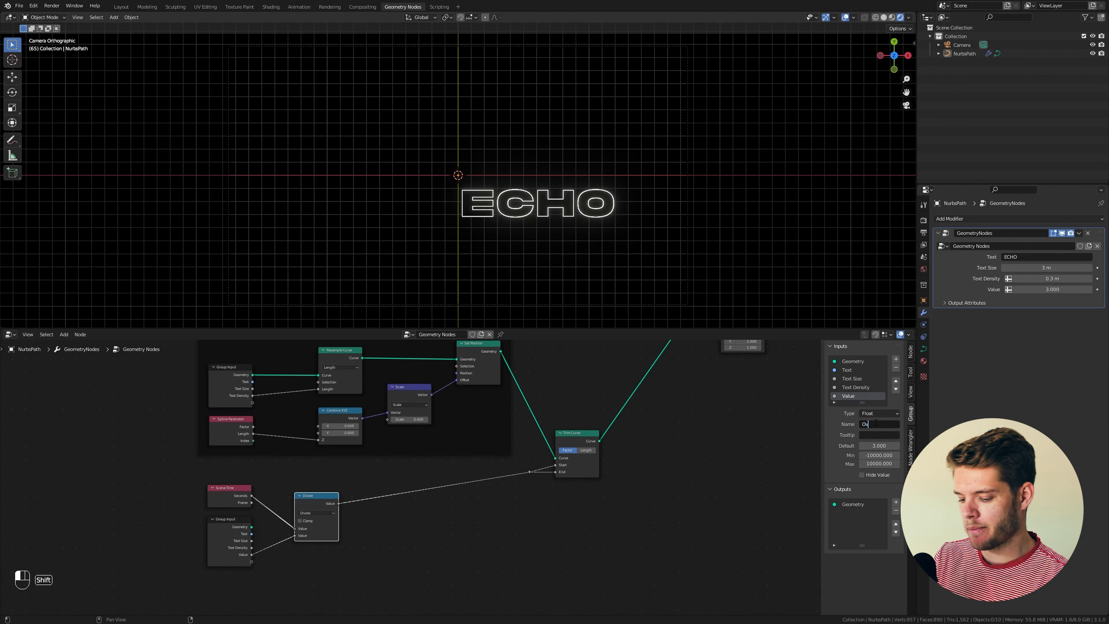
pyautogui.write('erall Speed')
pyautogui.press('Return')
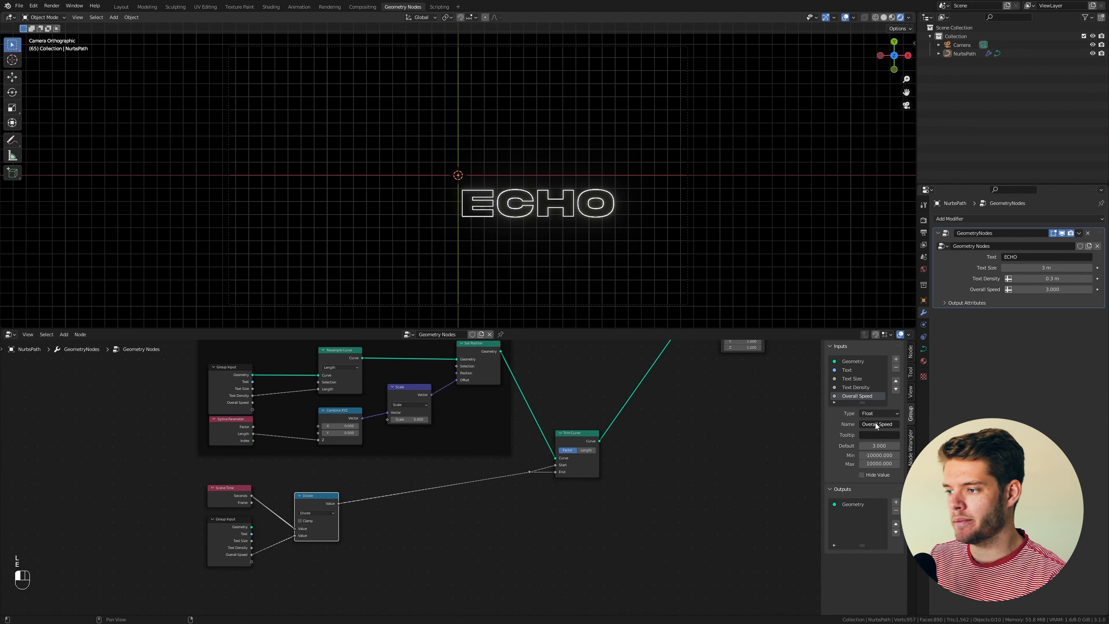
pyautogui.press('n')
# Move the reroute point from beside Trim Curve to just after the Divide node's output
pyautogui.click(578, 470)
pyautogui.press('g')
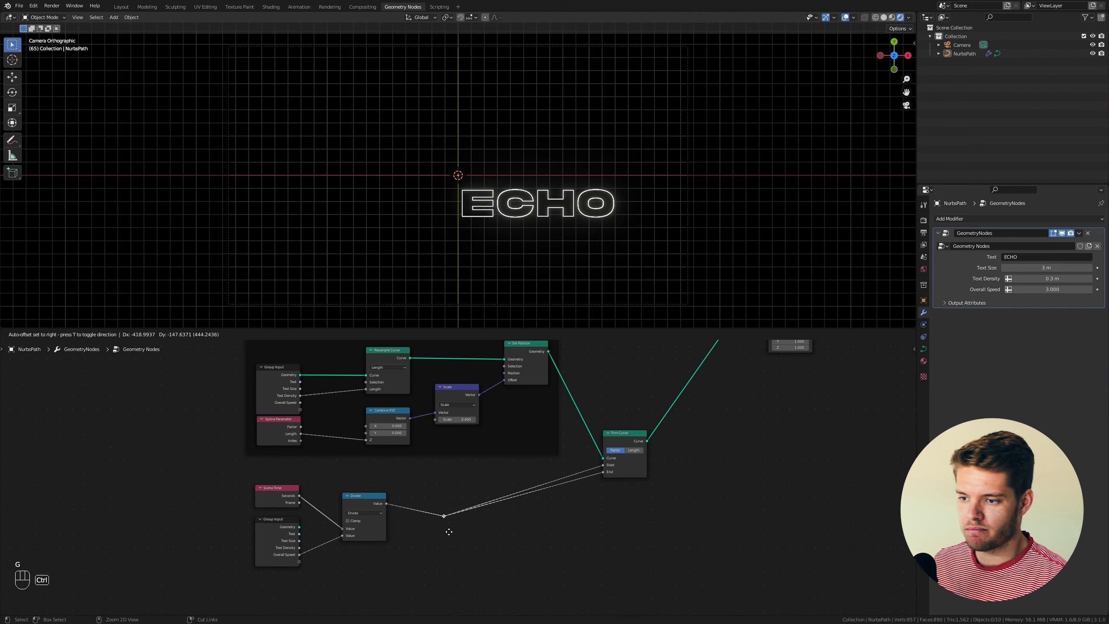
pyautogui.keyDown('ctrl'); pyautogui.click(433, 518); pyautogui.keyUp('ctrl')
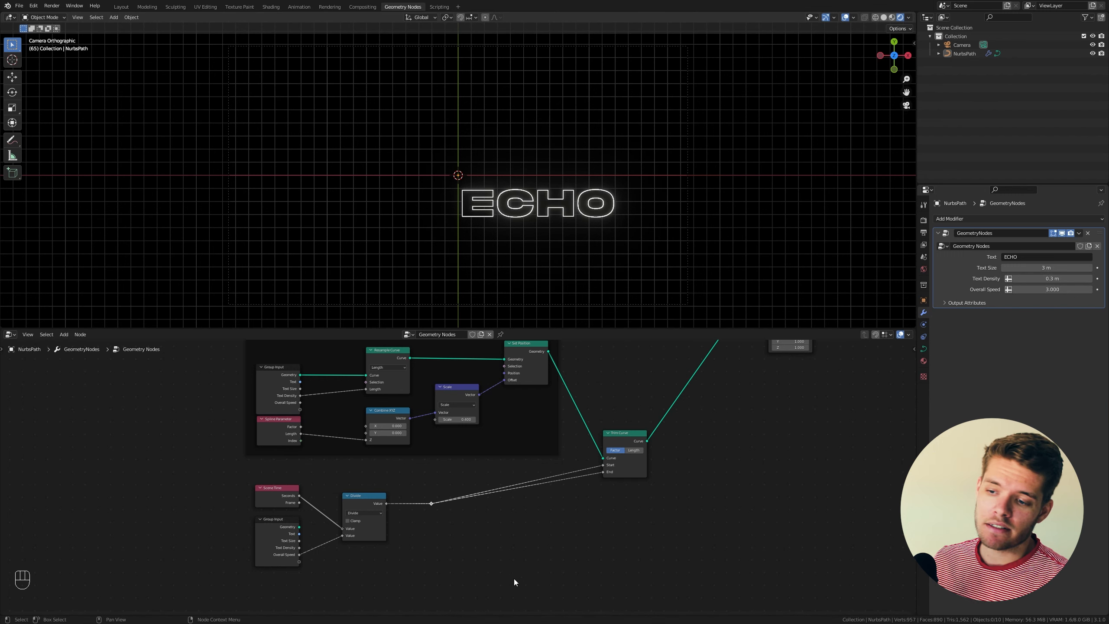
# Duplicate the Divide node, insert the copy into the link feeding Trim Curve's Start, and shift it down
pyautogui.click(354, 496)
pyautogui.hotkey('shift', 'd')
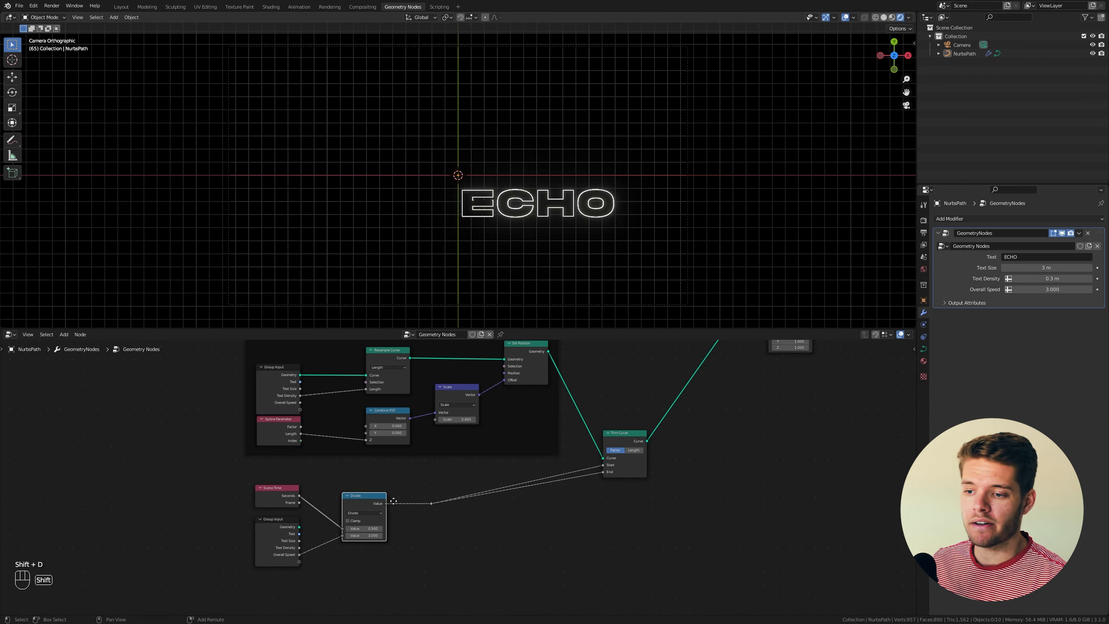
pyautogui.click(567, 472)
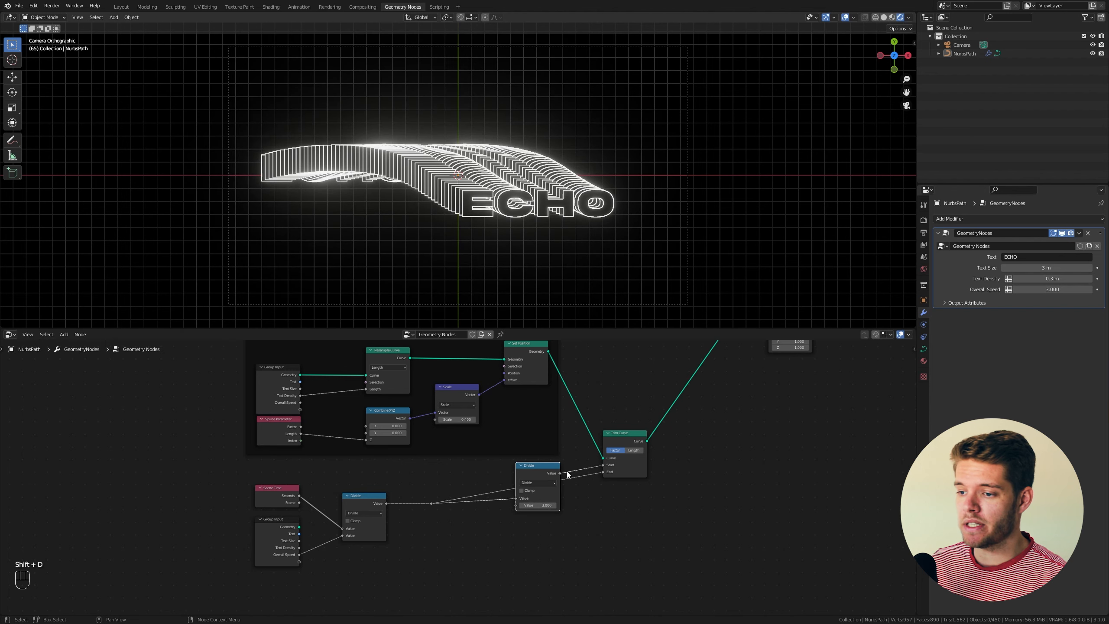
pyautogui.moveTo(545, 472); pyautogui.dragTo(502, 530)
# Reroute the link to Trim Curve's End below the duplicated Divide node, and move that node up level with the Start link
pyautogui.keyDown('shift'); pyautogui.moveTo(519, 500); pyautogui.dragTo(510, 478, button='right'); pyautogui.keyUp('shift')
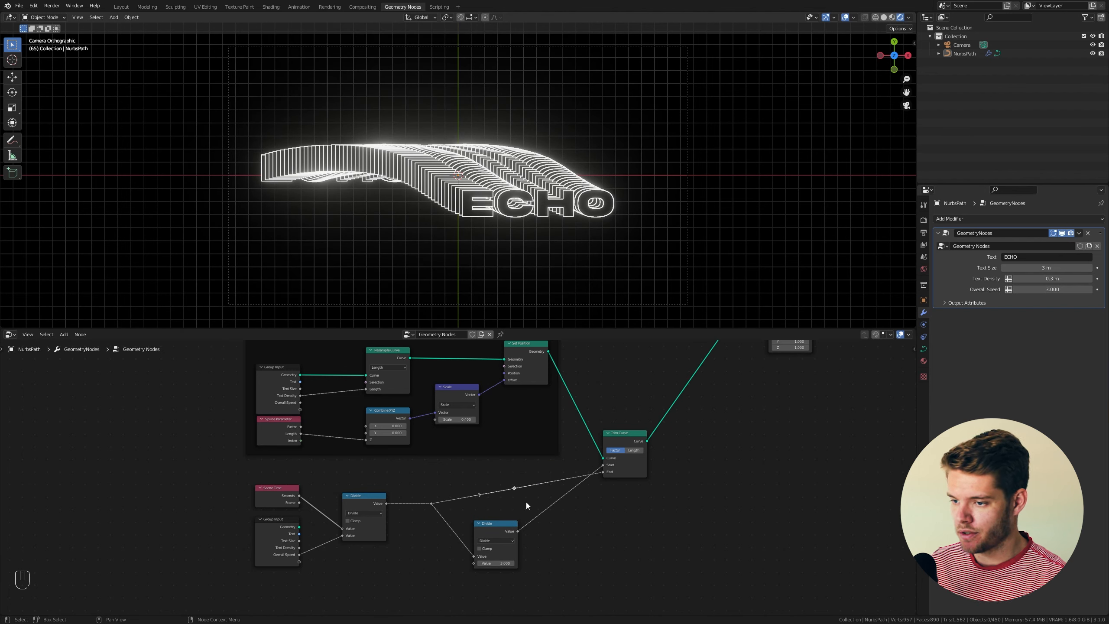
pyautogui.press('g')
pyautogui.click(496, 524)
pyautogui.press('g')
pyautogui.click(511, 465)
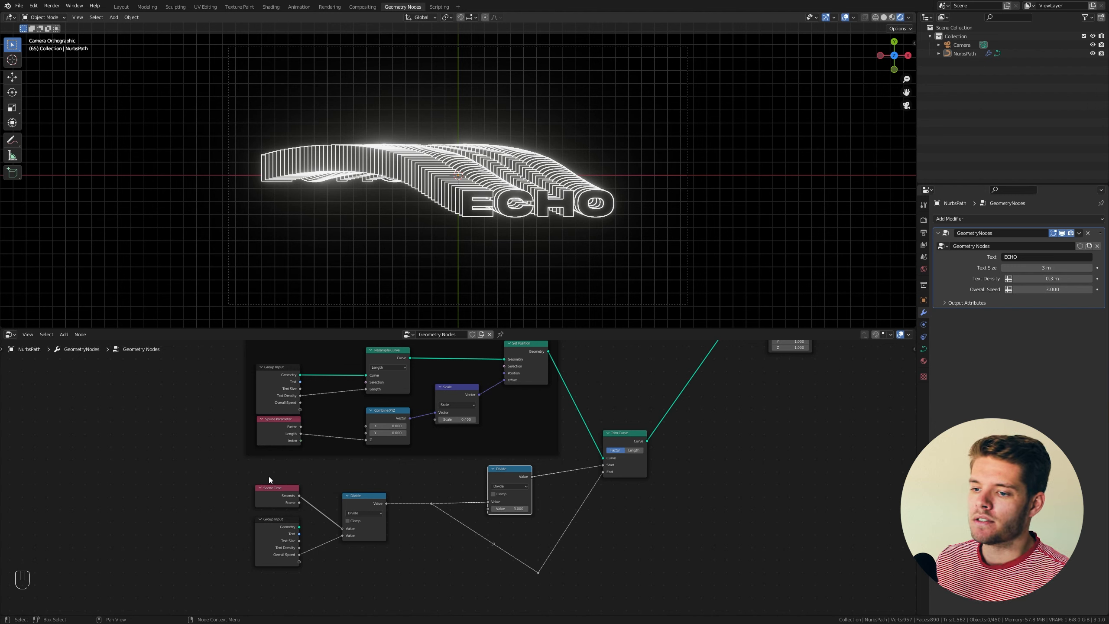
# Switch the duplicated Divide node to Multiply and expose its second value as a new group input
pyautogui.click(508, 487)
pyautogui.click(514, 518)
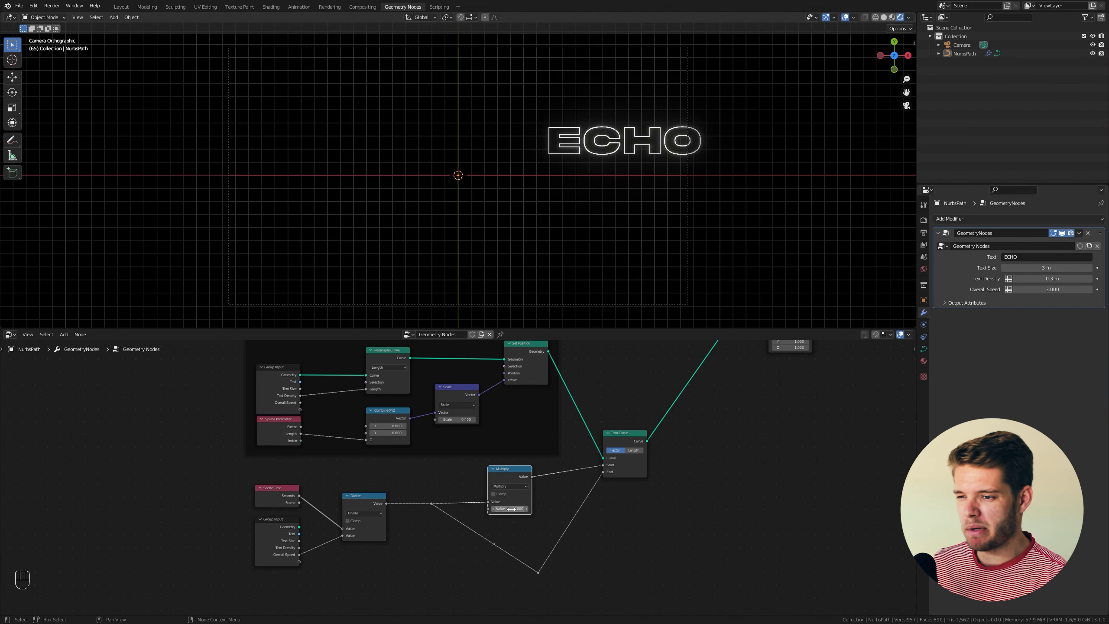
pyautogui.moveTo(488, 509); pyautogui.dragTo(299, 562)
# Rename the newest Value group input as Tail Speed
pyautogui.press('n')
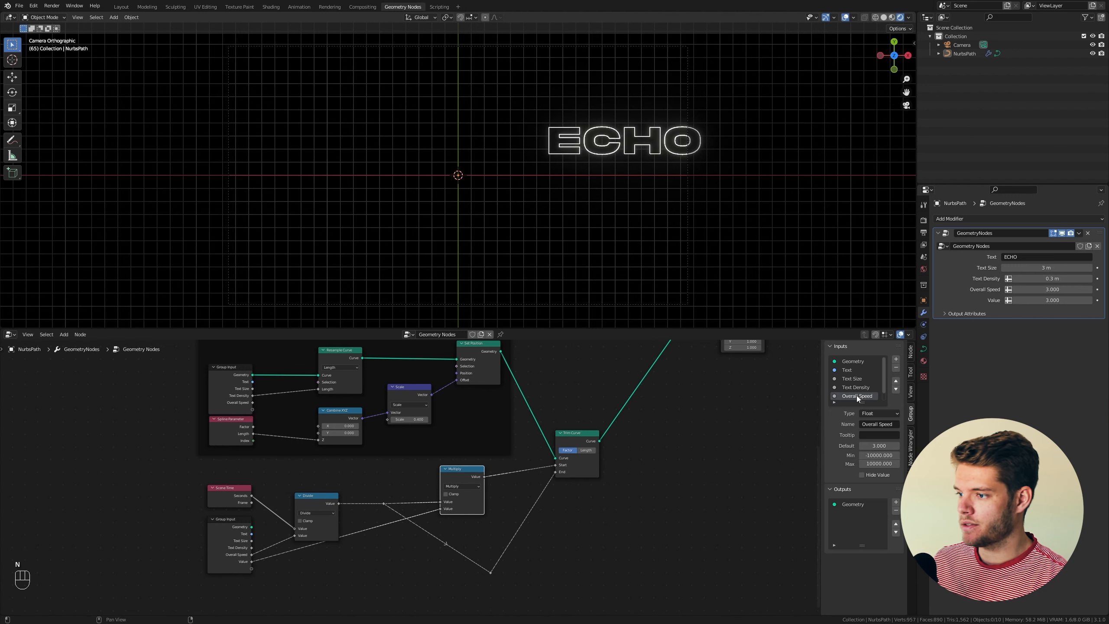
pyautogui.click(878, 425)
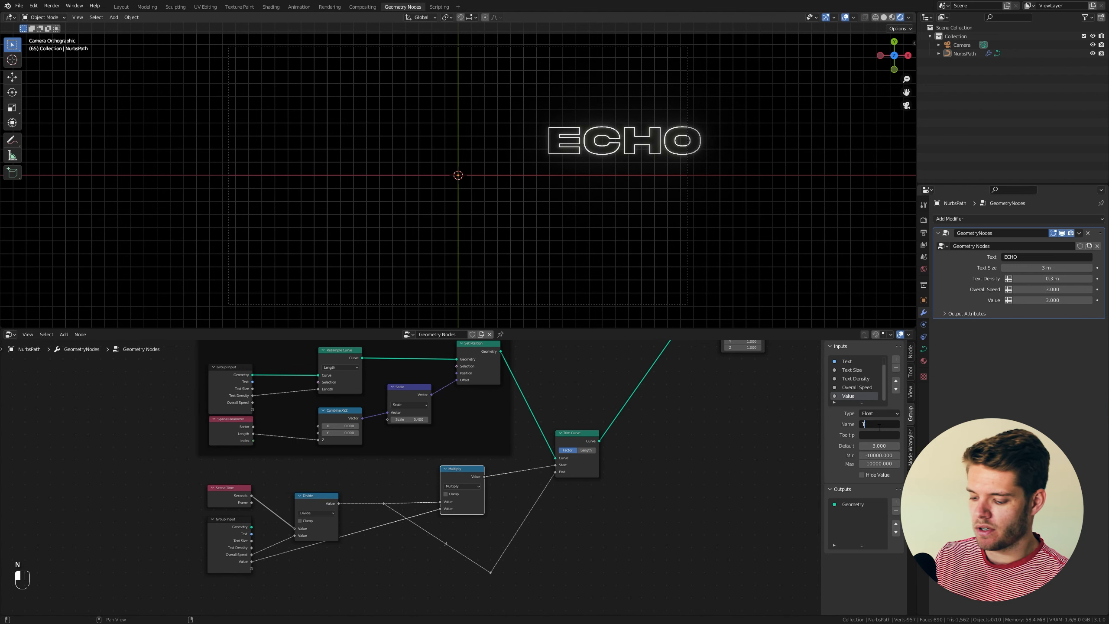
pyautogui.write('Tail Speed')
pyautogui.press('Return')
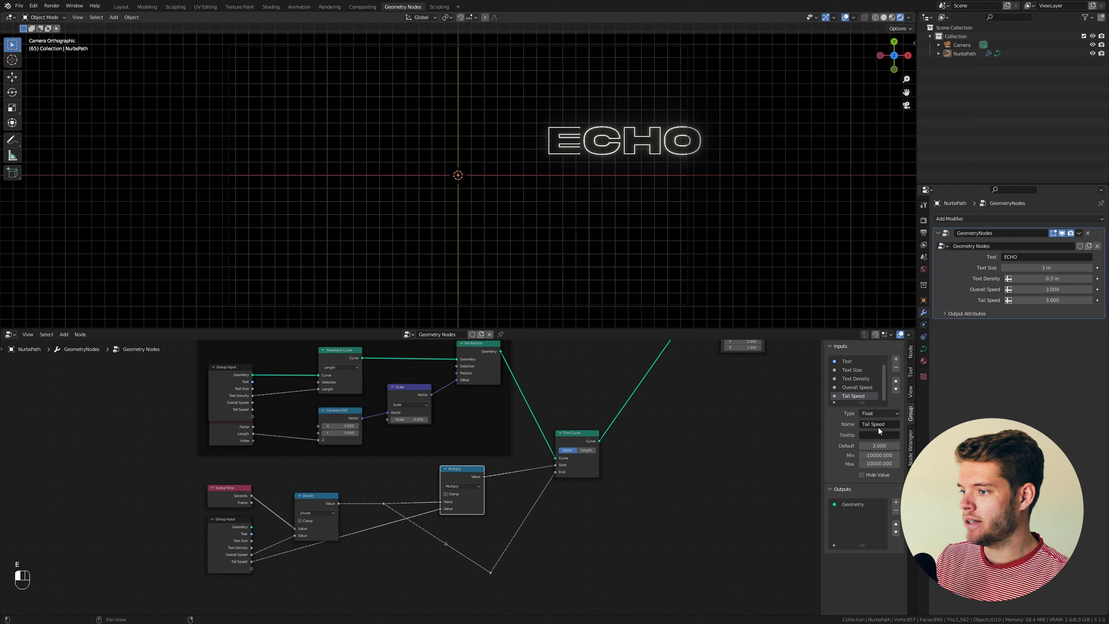
# Set the modifier's Tail Speed to 0.1
pyautogui.click(1029, 299)
pyautogui.press('BackSpace')
pyautogui.write('0.1')
pyautogui.press('Return')
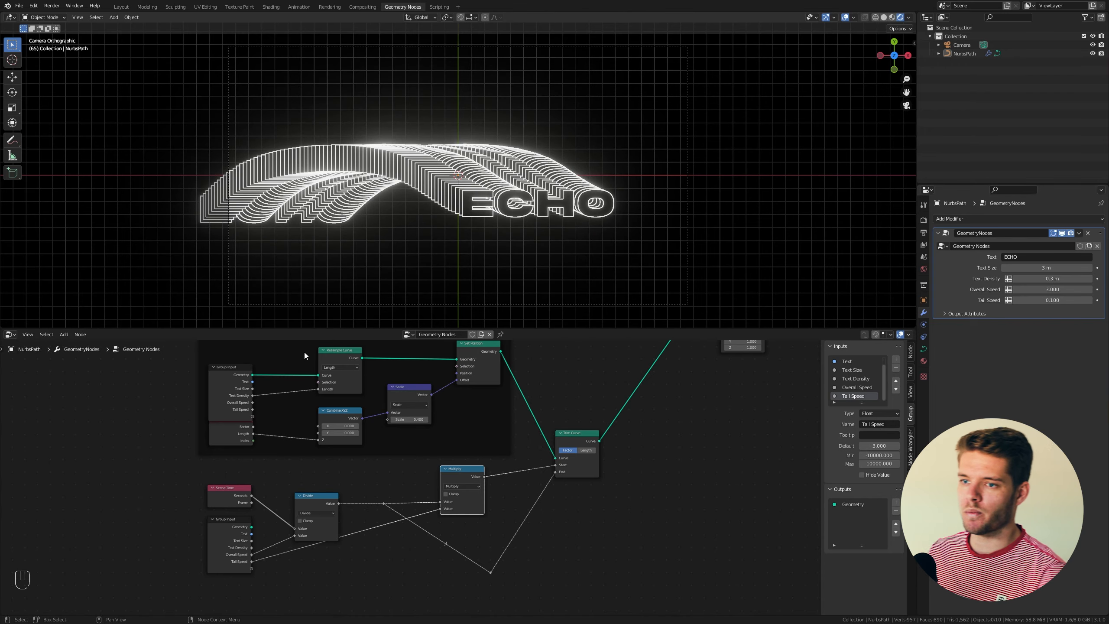
# Play the animation and try Tail Speed values of 1, 0.9 and 0.5 in the modifier
pyautogui.press('space')
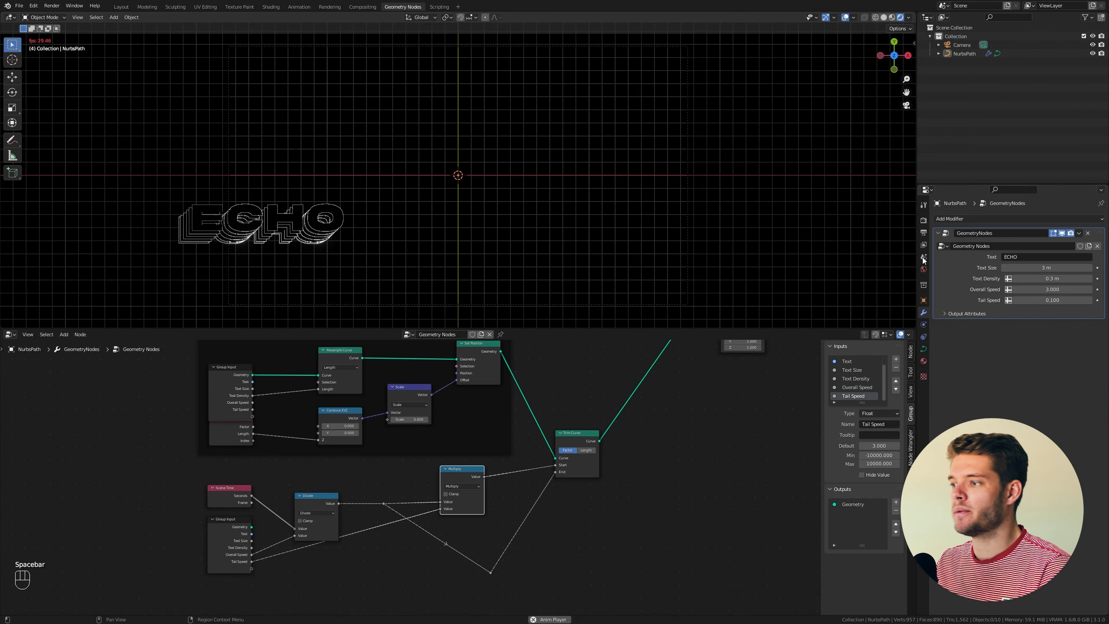
pyautogui.moveTo(1055, 300); pyautogui.dragTo(1092, 300)
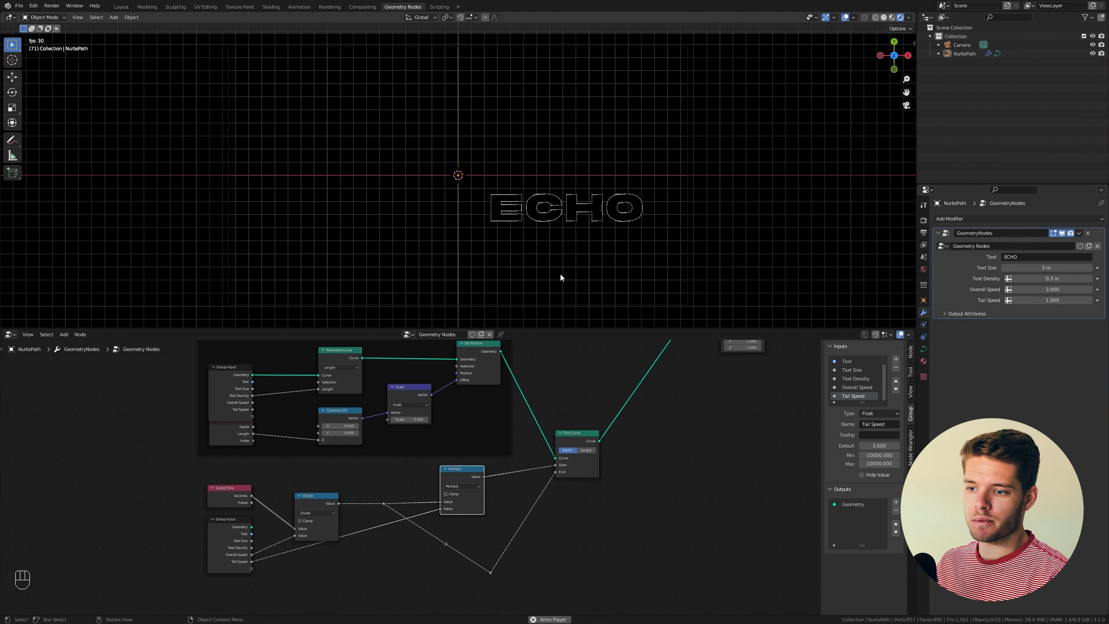
pyautogui.moveTo(1016, 302); pyautogui.dragTo(1015, 302)
pyautogui.click(1044, 301)
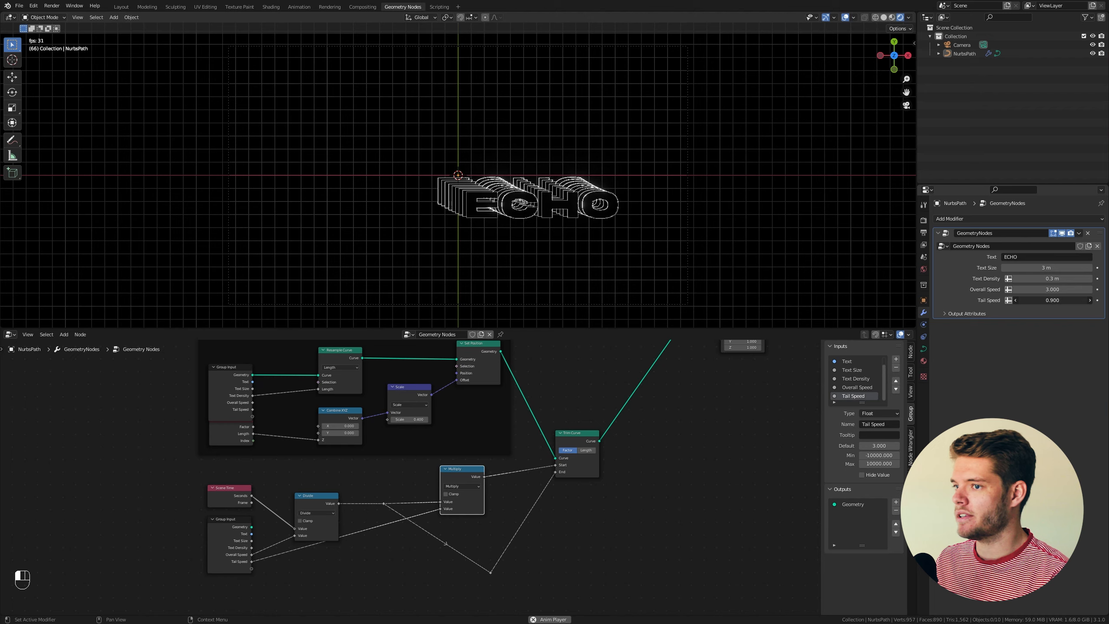
pyautogui.write('0.5')
pyautogui.press('Return')
# Set the modifier's Tail Speed to 0.7
pyautogui.click(1042, 303)
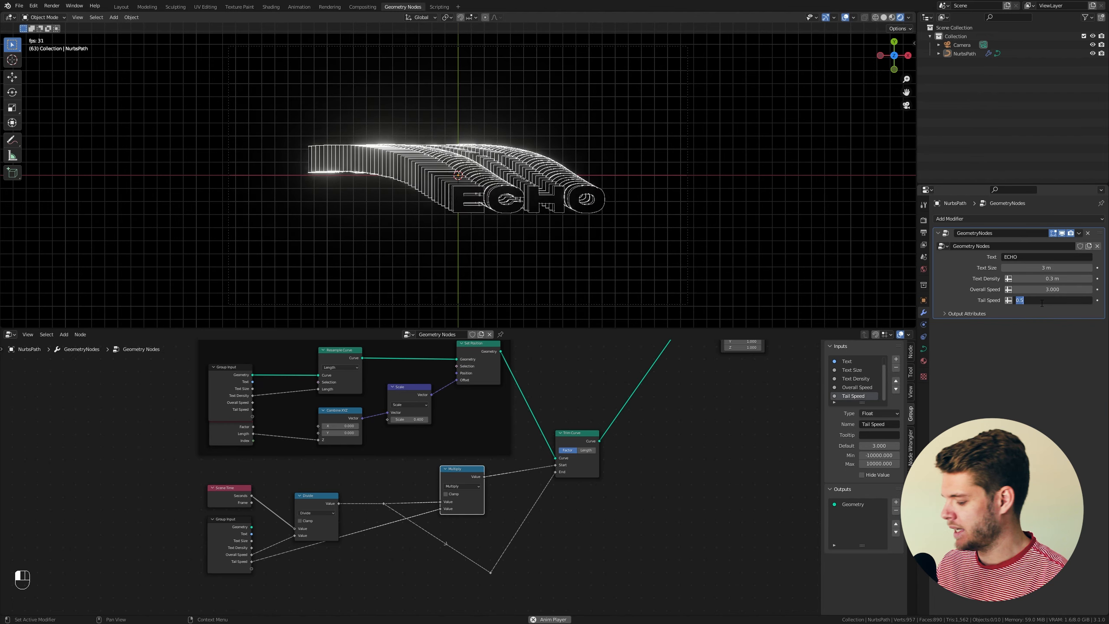
pyautogui.write('0.7')
pyautogui.press('Return')
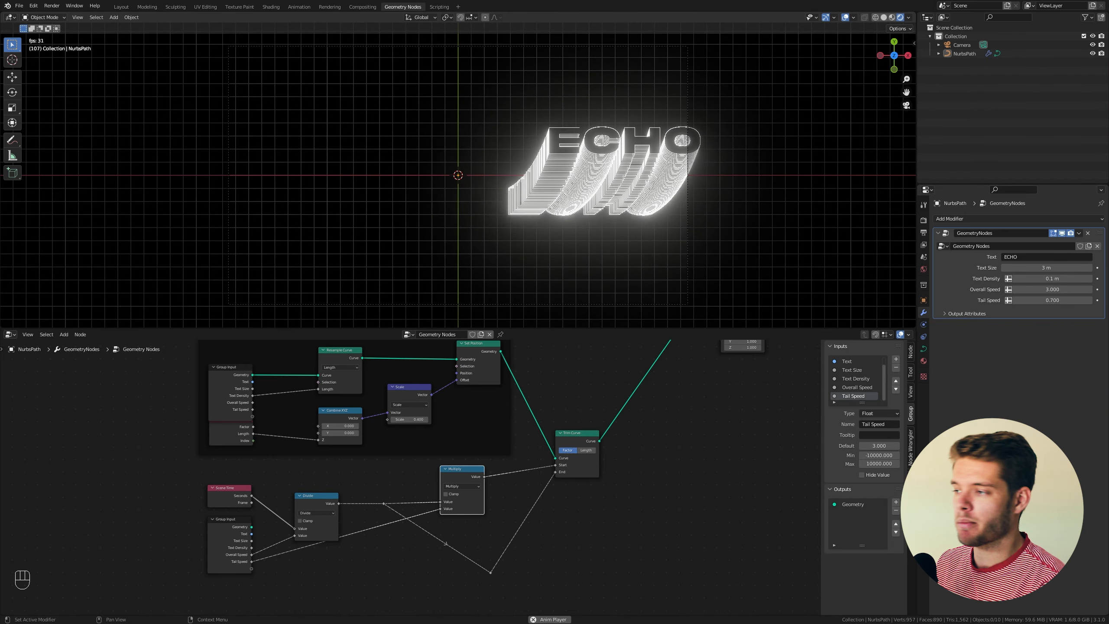
# Try a Text Density of 1 m in the modifier and stop the playback
pyautogui.click(1033, 278)
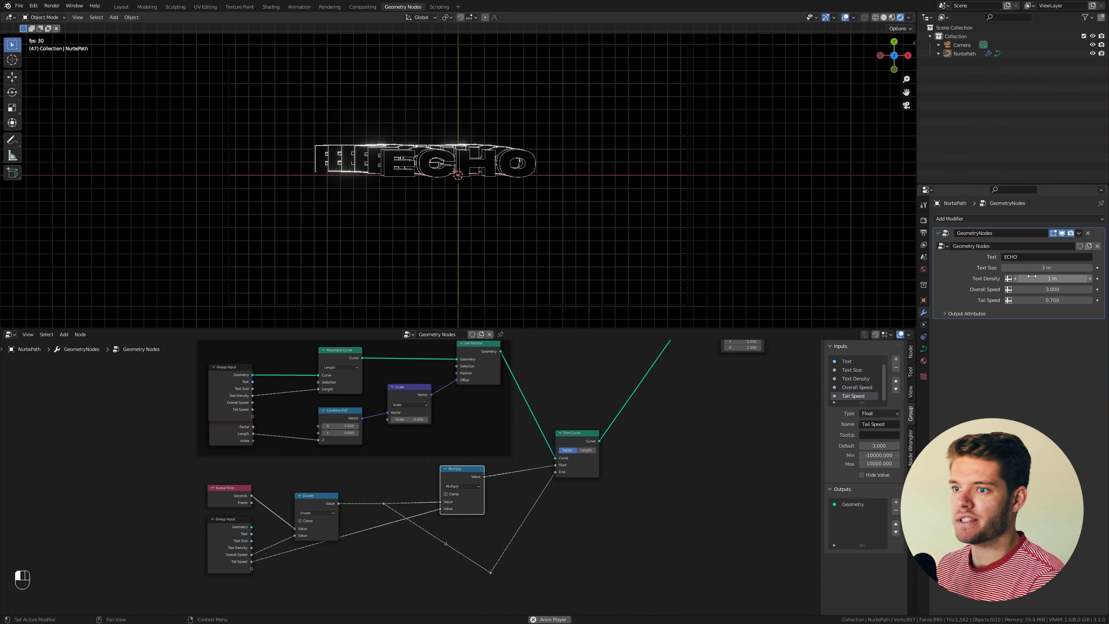
pyautogui.write('1')
pyautogui.press('Return')
pyautogui.press('space')
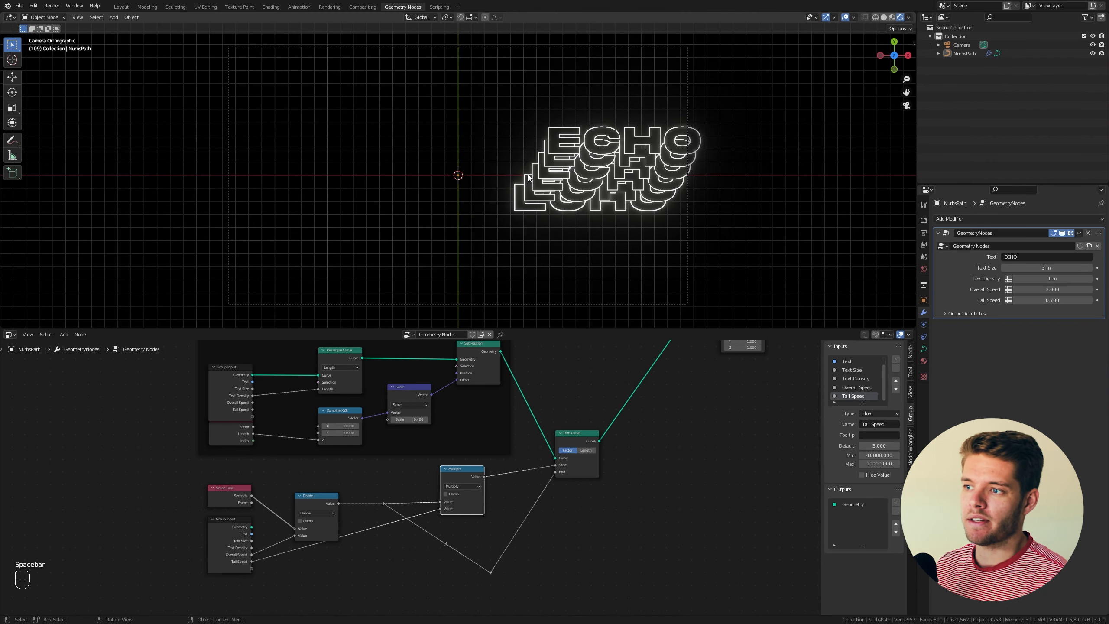
# Set the modifier's Text Density to 0.3 m
pyautogui.click(1041, 279)
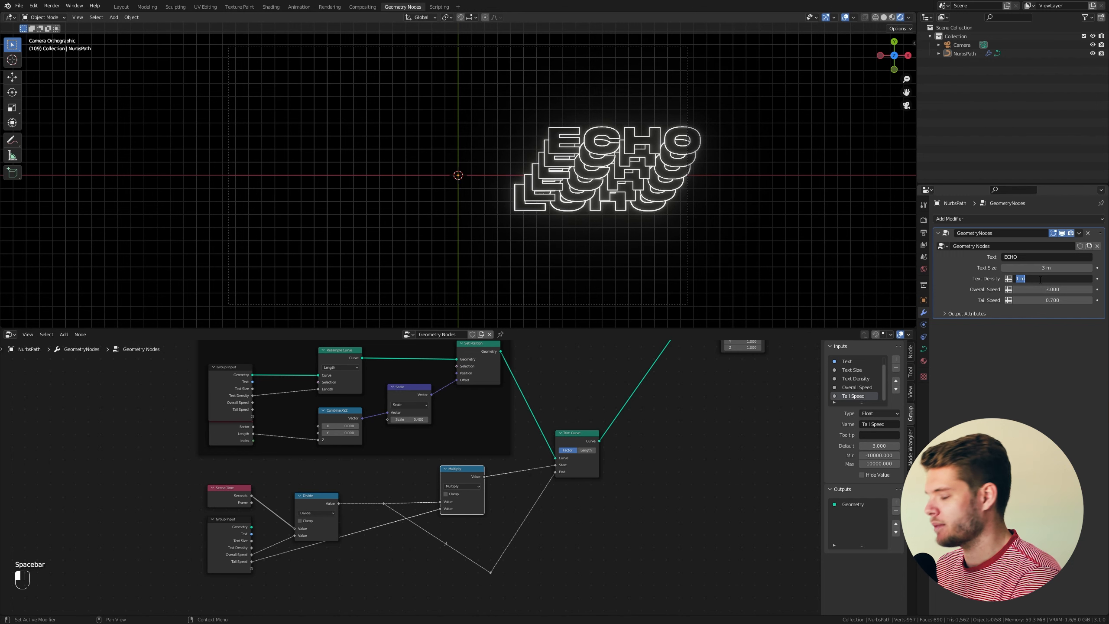
pyautogui.write('0.3')
pyautogui.press('Return')
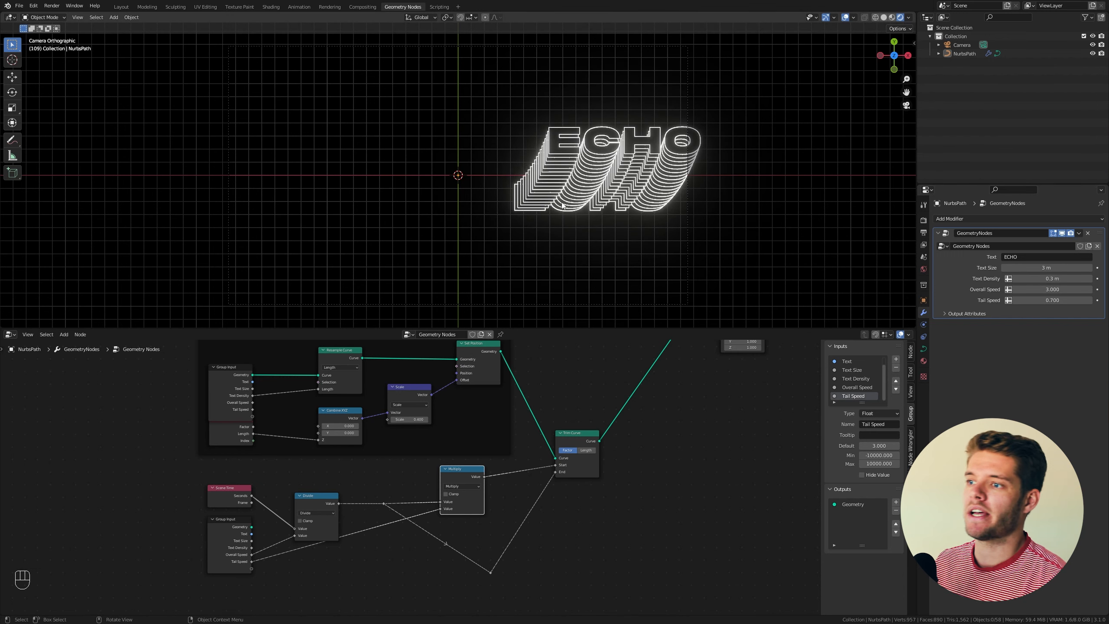
# Add a Frame around the Scene Time, Group Input, Divide and Multiply nodes and place it below the Array frame
pyautogui.press('n')
pyautogui.hotkey('shift', 'a')
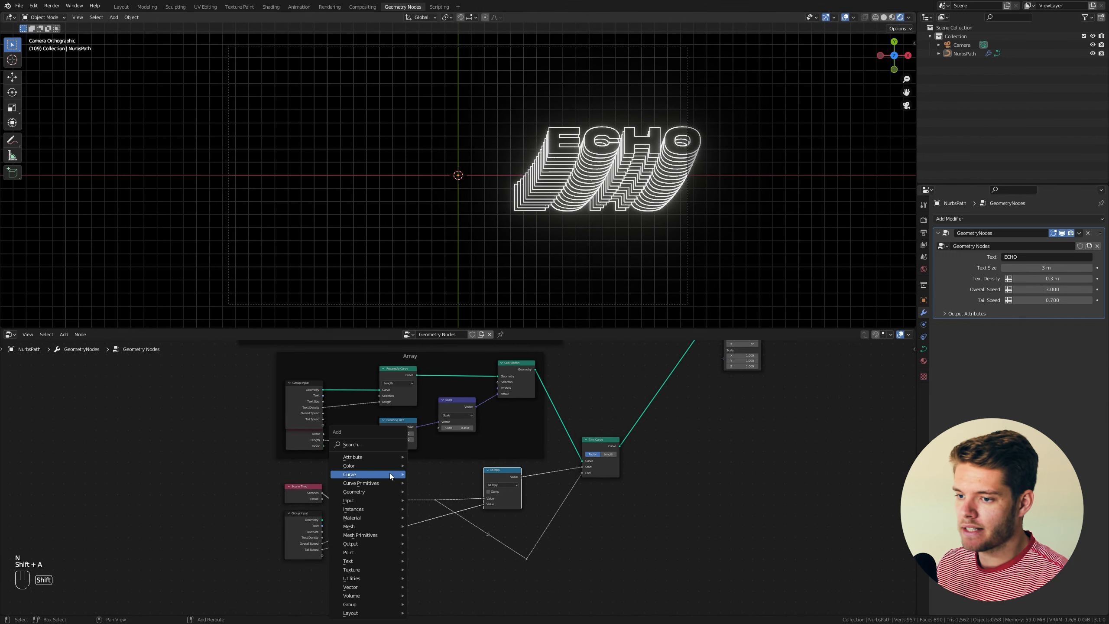
pyautogui.click(374, 444)
pyautogui.write('fra')
pyautogui.press('Return')
pyautogui.click(260, 478)
pyautogui.moveTo(297, 580); pyautogui.dragTo(543, 478)
pyautogui.moveTo(306, 487); pyautogui.dragTo(282, 483)
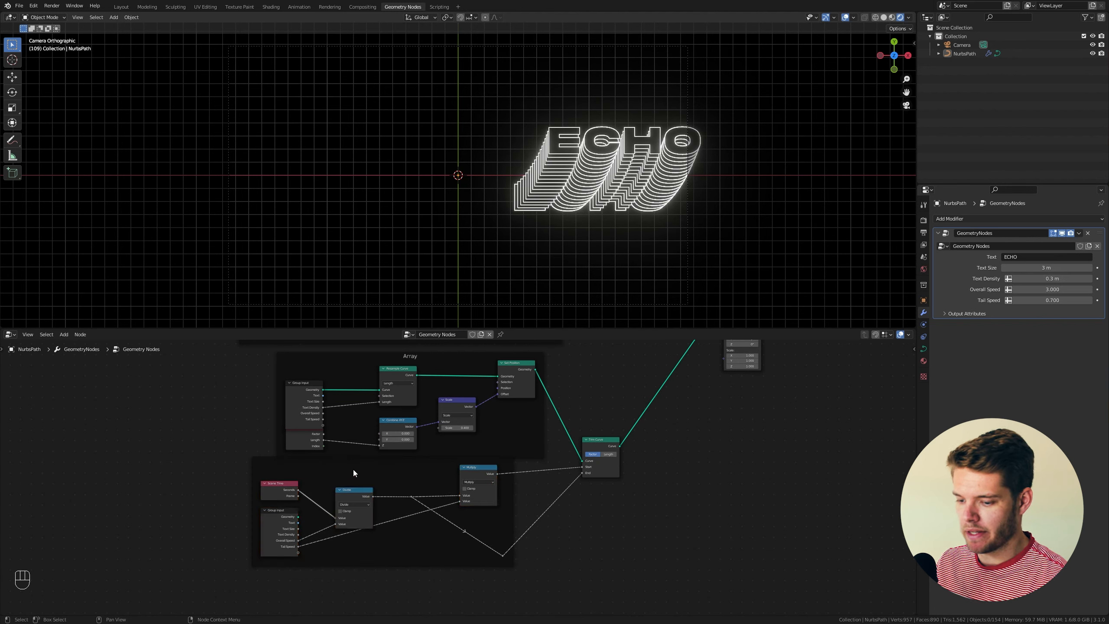
pyautogui.press('g')
pyautogui.click(374, 478)
# Label the new frame "Animation" and hide the node editor's sidebar
pyautogui.press('n')
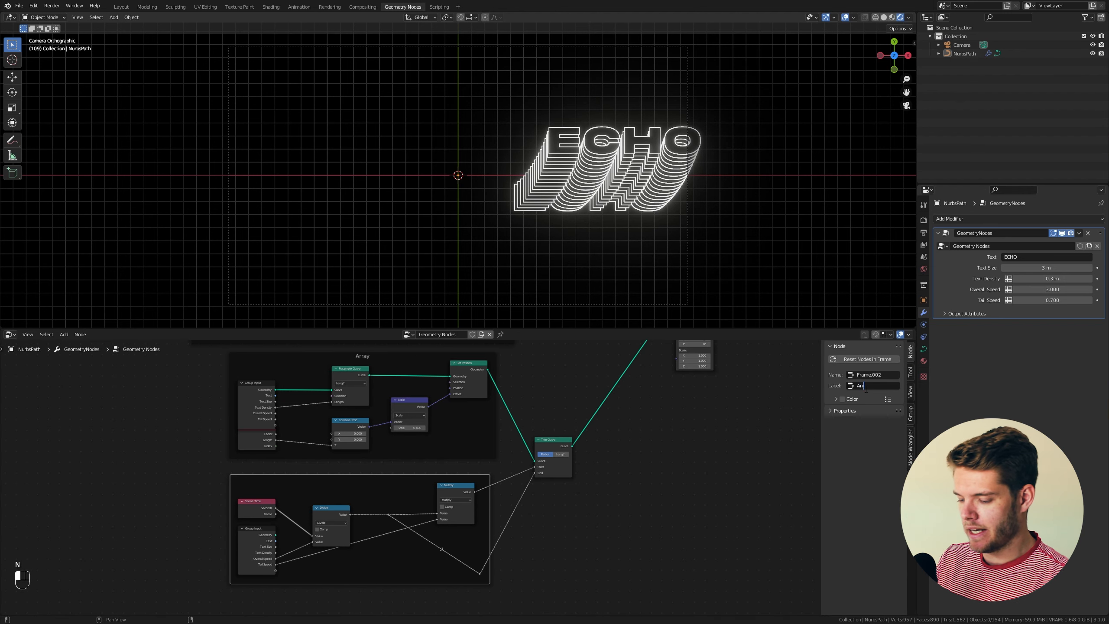
pyautogui.write('Animation')
pyautogui.press('Return')
pyautogui.press('n')
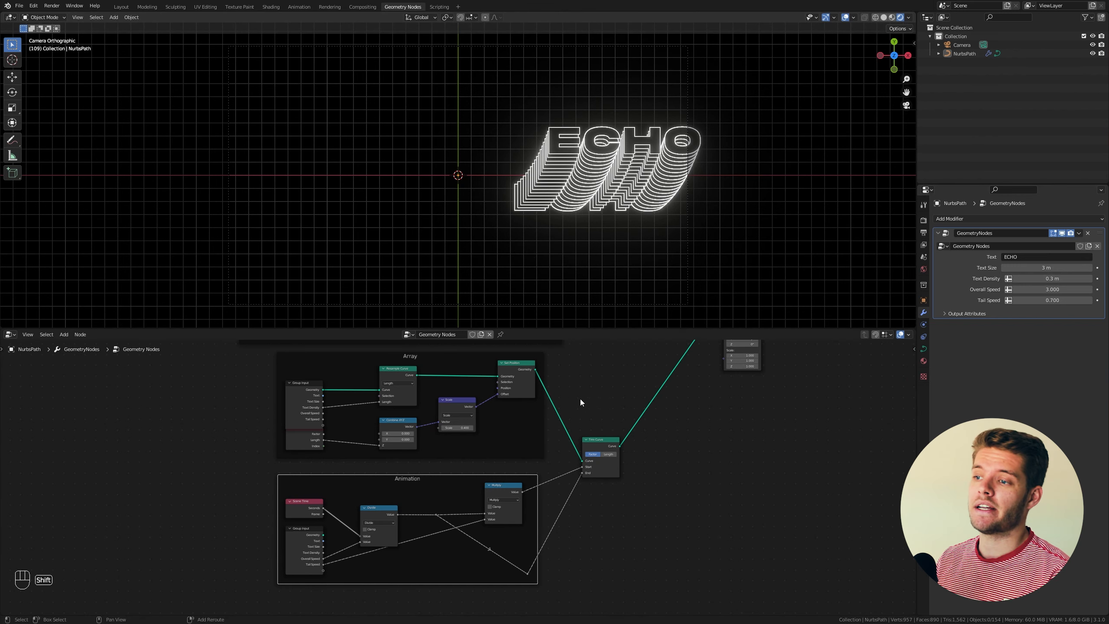
# Switch to the Layout workspace and set the current frame to 60
pyautogui.keyDown('shift'); pyautogui.moveTo(581, 403); pyautogui.dragTo(533, 470, button='middle'); pyautogui.keyUp('shift')
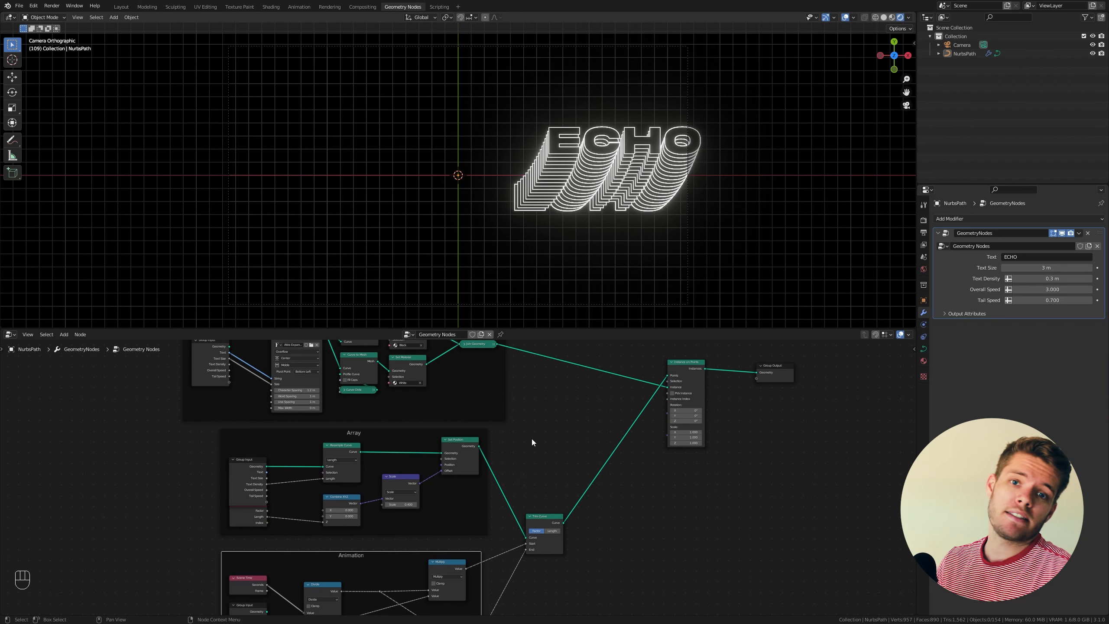
pyautogui.click(363, 7)
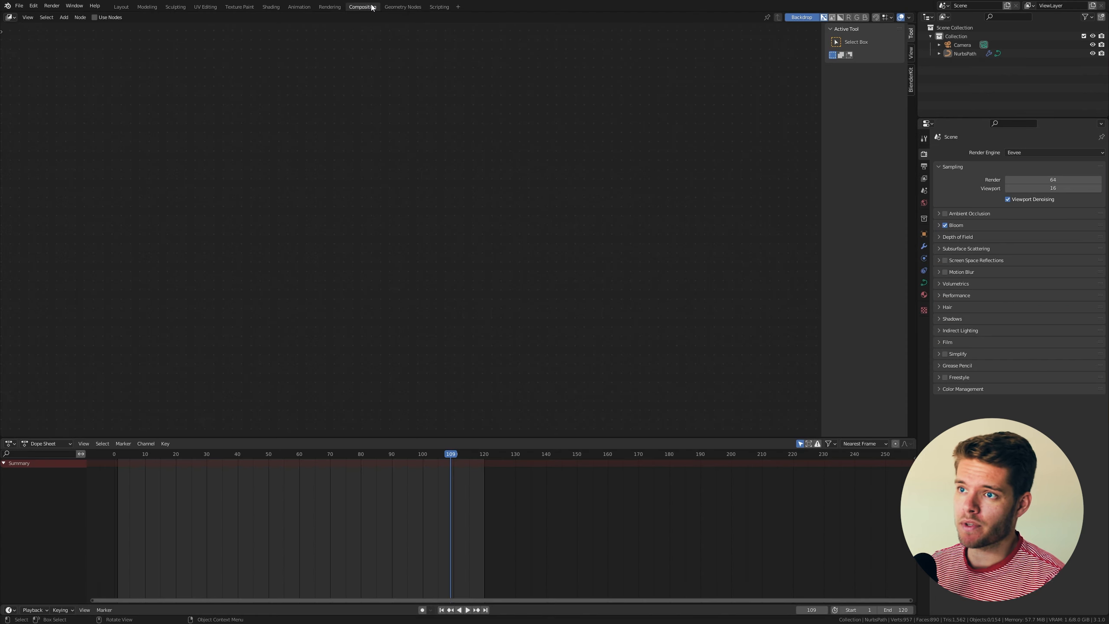
pyautogui.click(121, 7)
pyautogui.moveTo(308, 590); pyautogui.dragTo(234, 589)
pyautogui.press('space')
pyautogui.press('space')
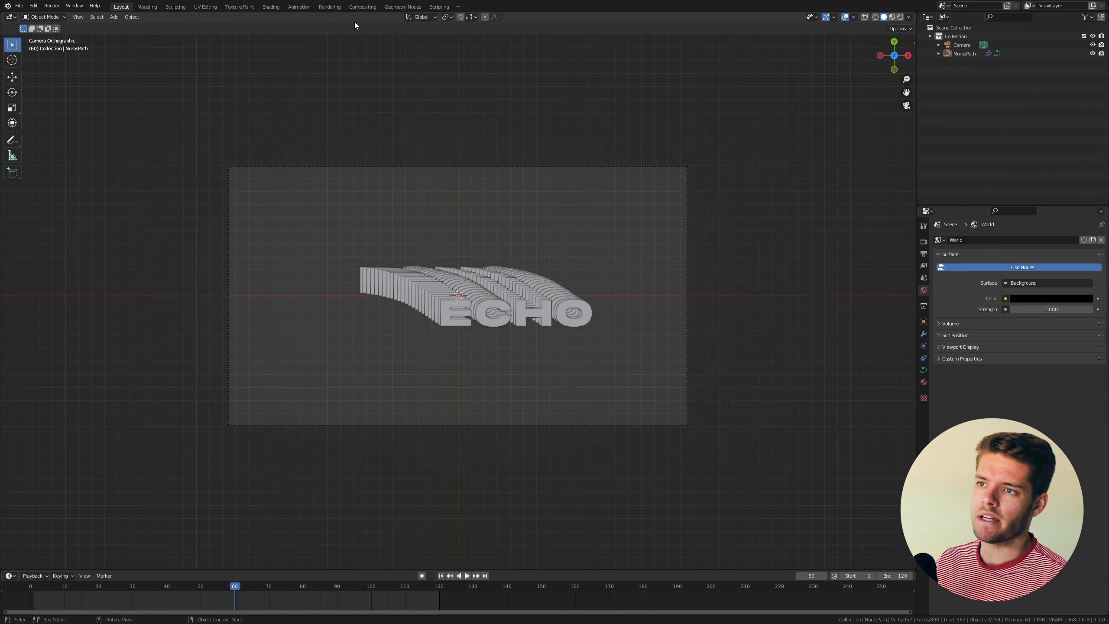
# Enable nodes in the Compositing workspace and connect a Viewer node to the Render Layers image, placed below Composite
pyautogui.click(363, 7)
pyautogui.click(95, 17)
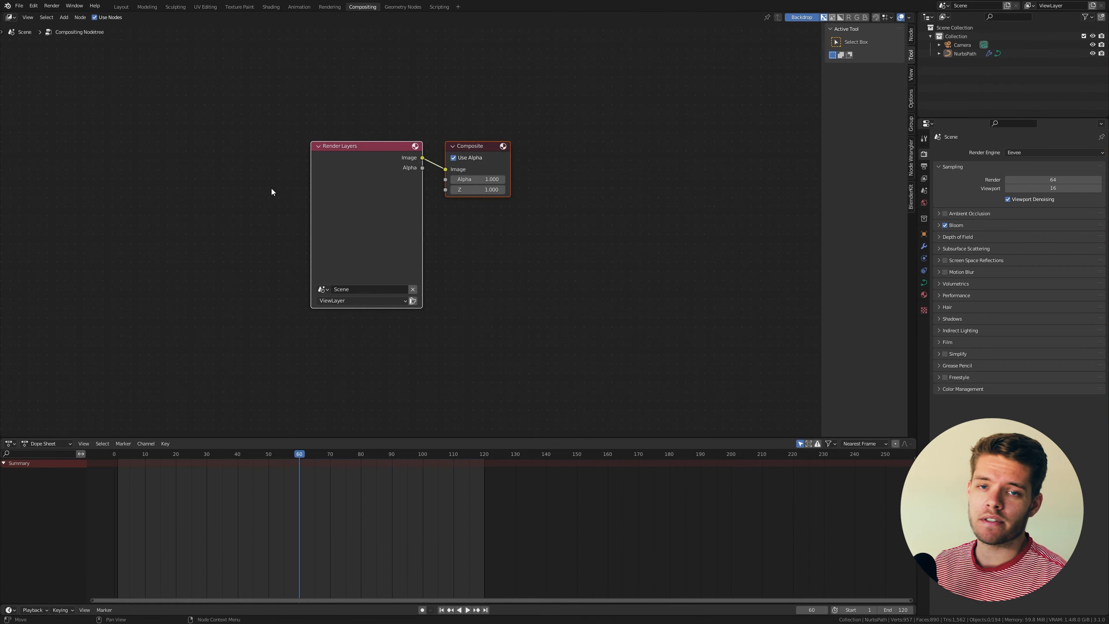
pyautogui.keyDown('ctrl'); pyautogui.keyDown('shift'); pyautogui.click(371, 182); pyautogui.keyUp('shift'); pyautogui.keyUp('ctrl')
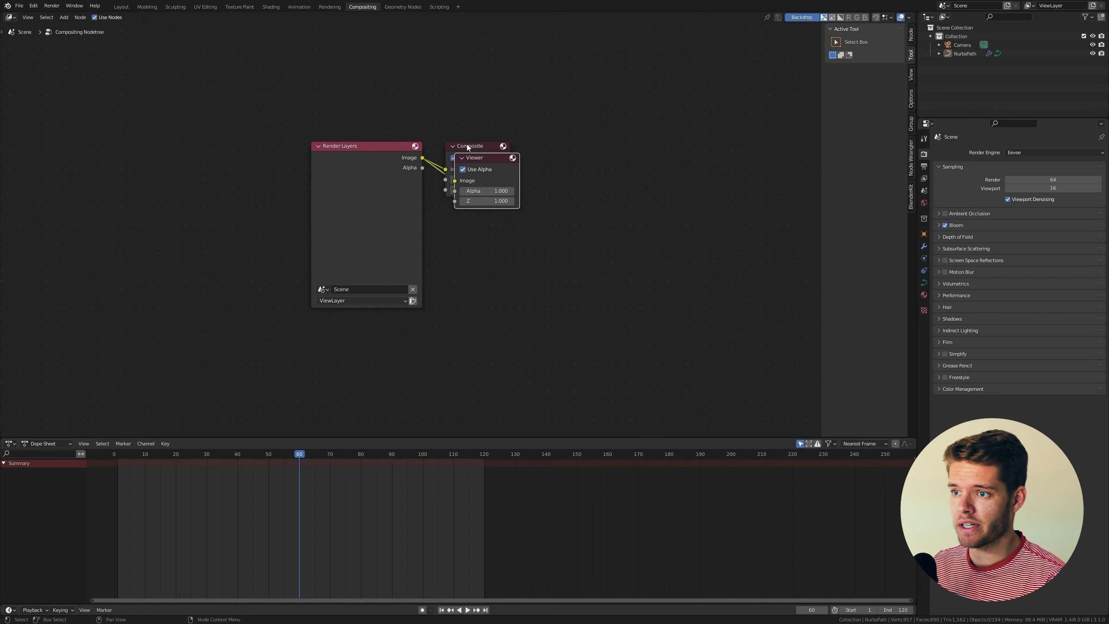
pyautogui.moveTo(502, 158); pyautogui.dragTo(492, 207)
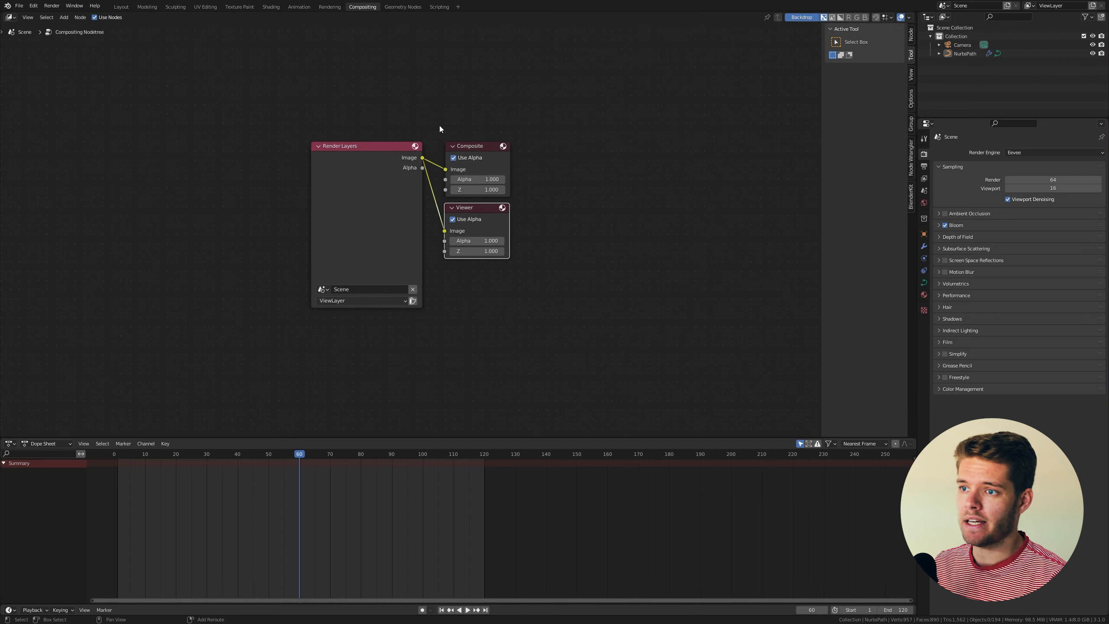
# Join the Composite and Viewer links in one reroute and move Render Layers away to make room
pyautogui.keyDown('shift'); pyautogui.moveTo(431, 239); pyautogui.dragTo(431, 239, button='right'); pyautogui.keyUp('shift')
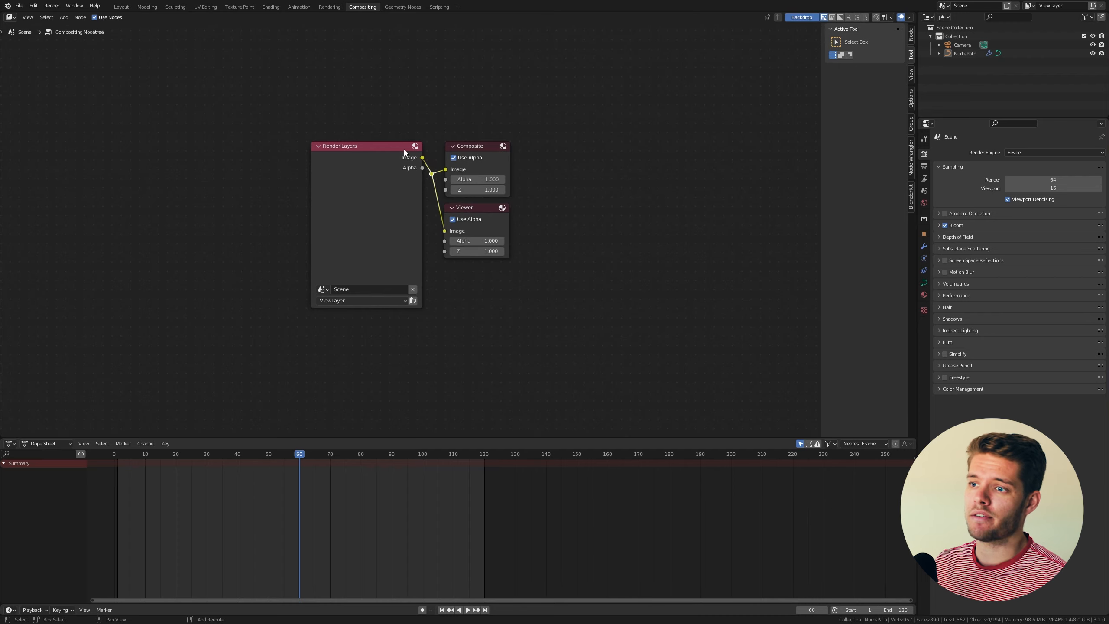
pyautogui.moveTo(376, 205); pyautogui.dragTo(264, 217)
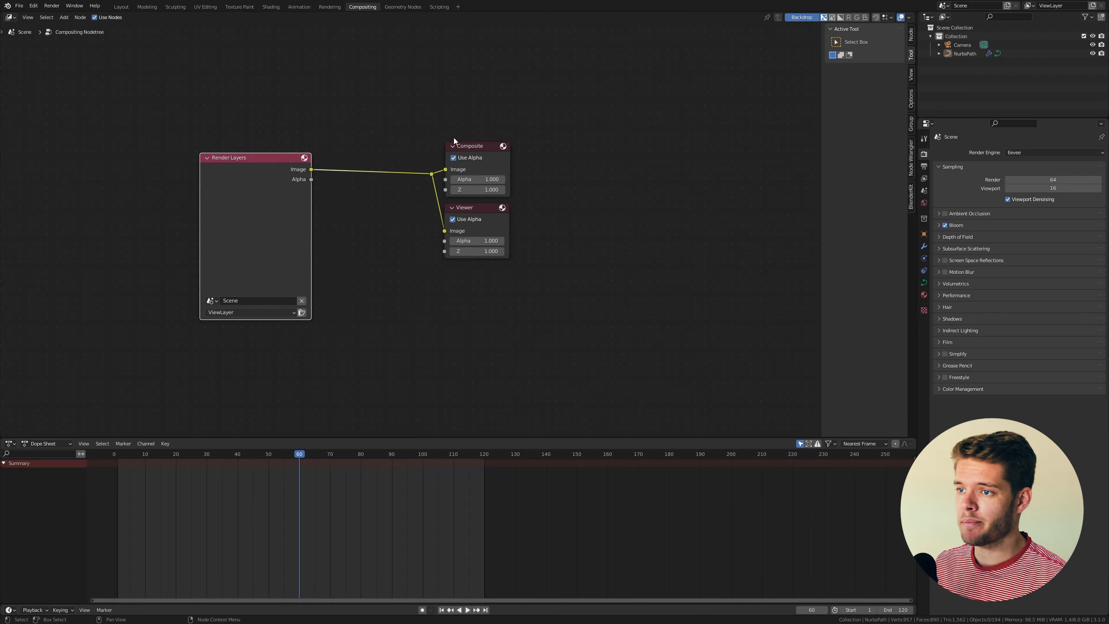
# Render the current frame as an image and close the render window
pyautogui.click(58, 6)
pyautogui.click(61, 17)
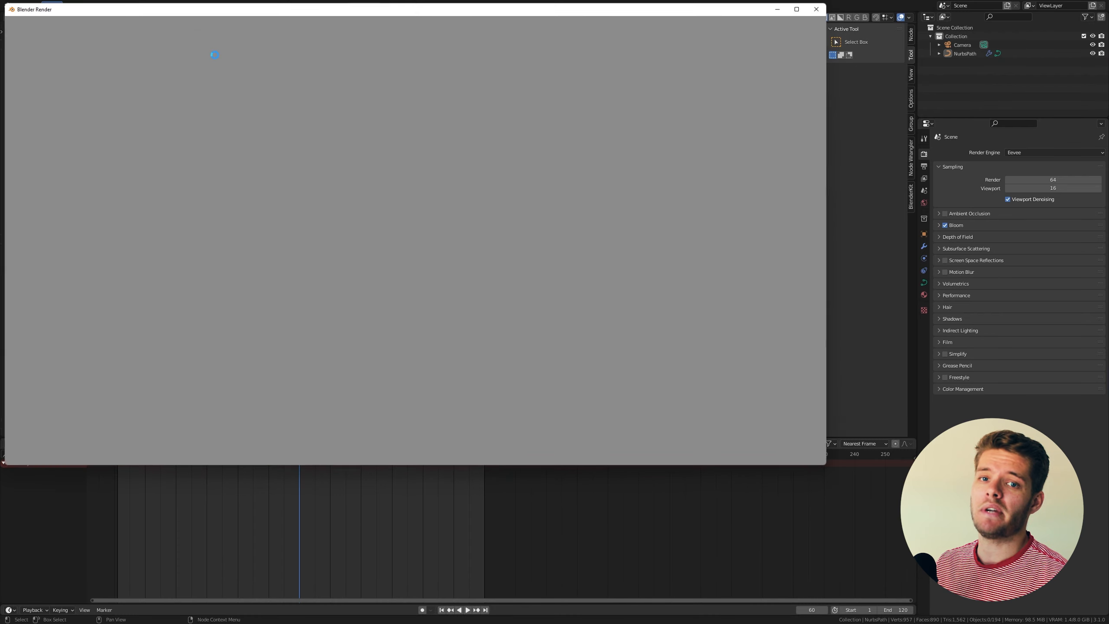
pyautogui.click(821, 7)
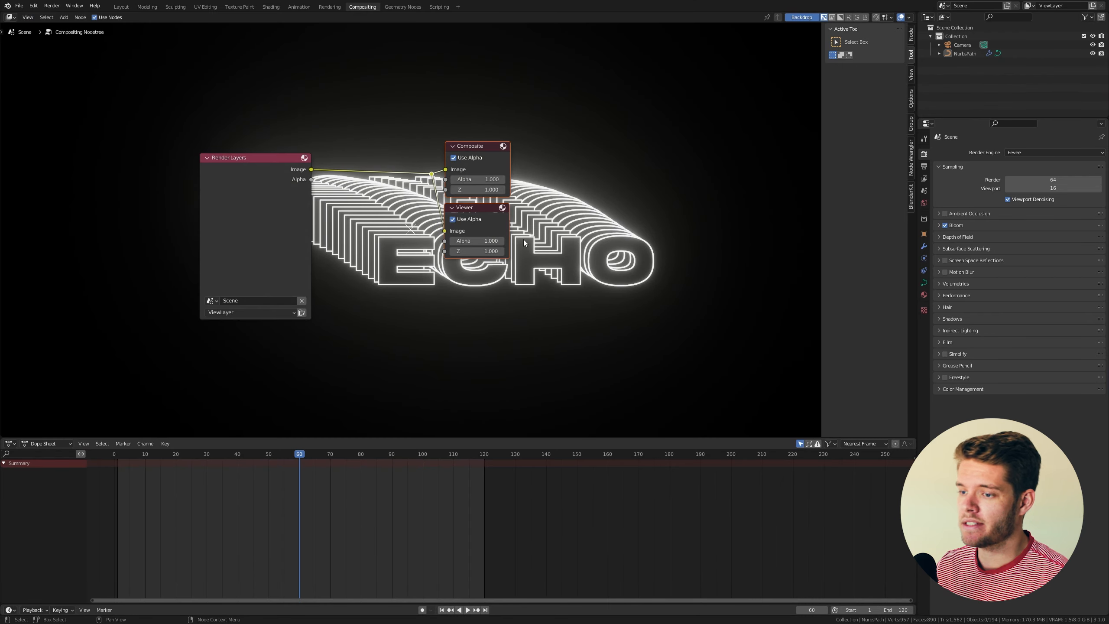
# Shrink the backdrop and spread the nodes to either side of it, Render Layers opposite the Composite and Viewer nodes
pyautogui.press('v')
pyautogui.press('v')
pyautogui.moveTo(251, 173); pyautogui.dragTo(113, 177)
pyautogui.moveTo(360, 133); pyautogui.dragTo(524, 262)
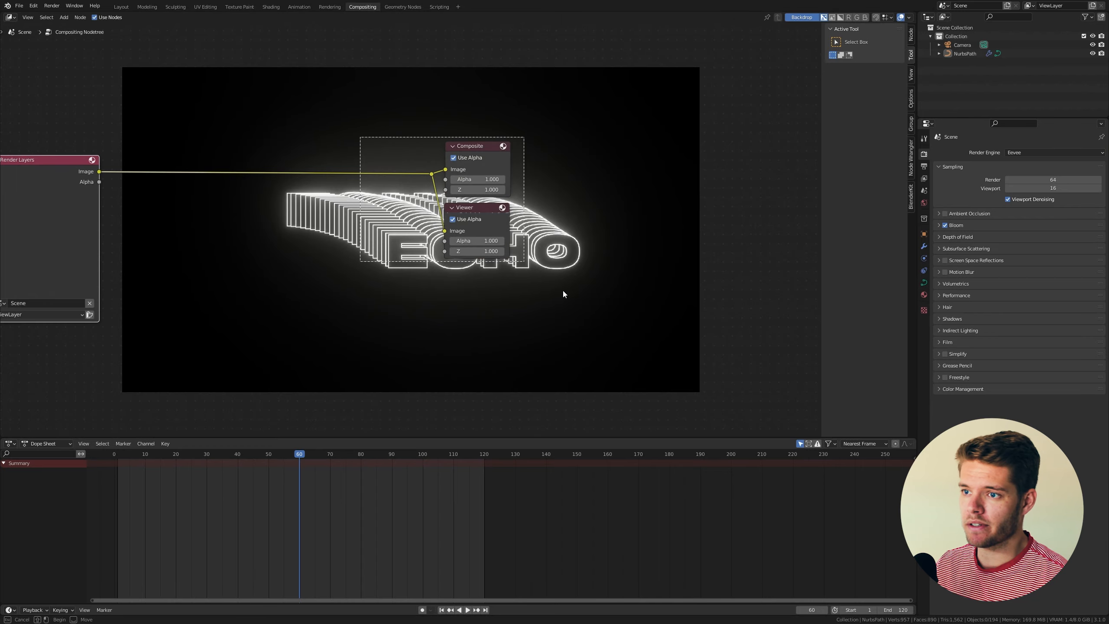
pyautogui.press('v')
pyautogui.moveTo(479, 146); pyautogui.dragTo(738, 144)
# Add a Lens Distortion node on the link between Render Layers and the output reroute
pyautogui.hotkey('shift', 'a')
pyautogui.write('lebr')
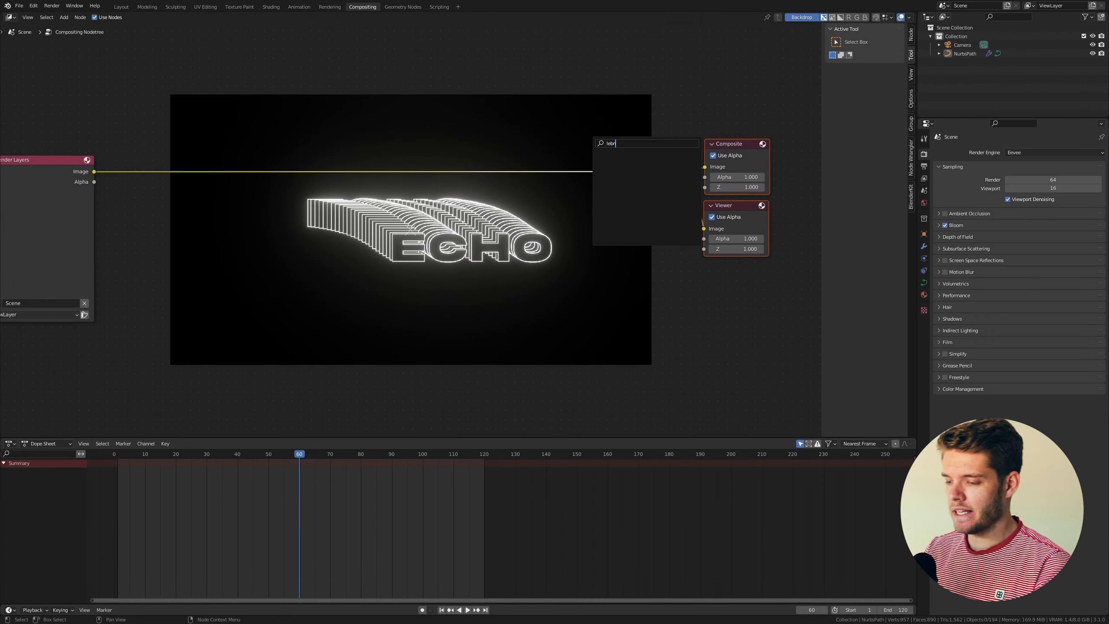
pyautogui.press('BackSpace')
pyautogui.press('BackSpace')
pyautogui.press('BackSpace')
pyautogui.write('ns')
pyautogui.press('Return')
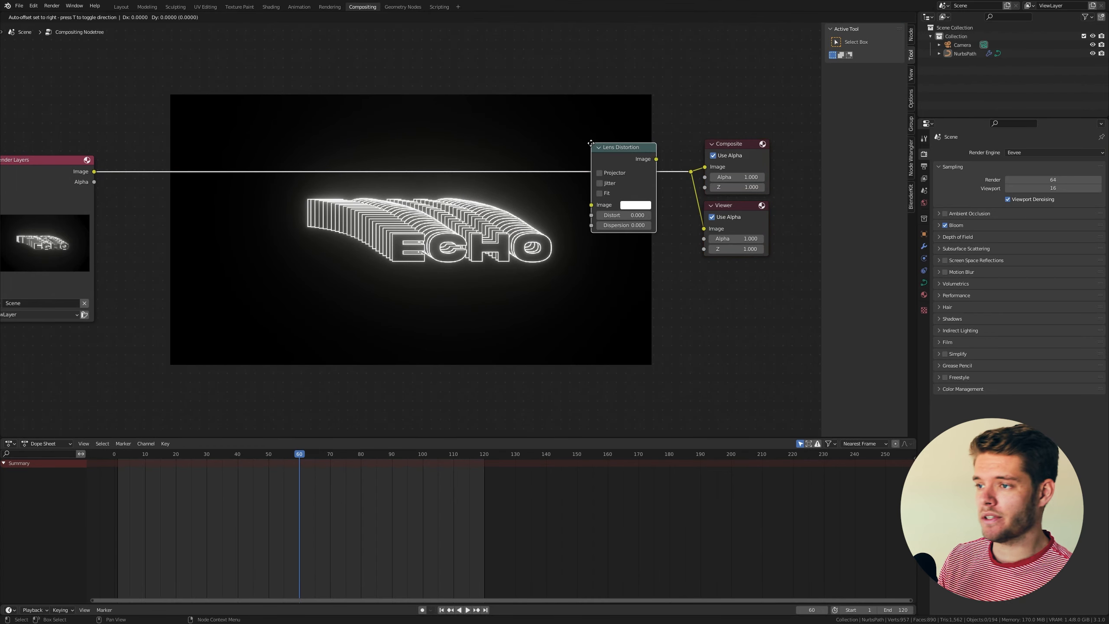
pyautogui.click(585, 144)
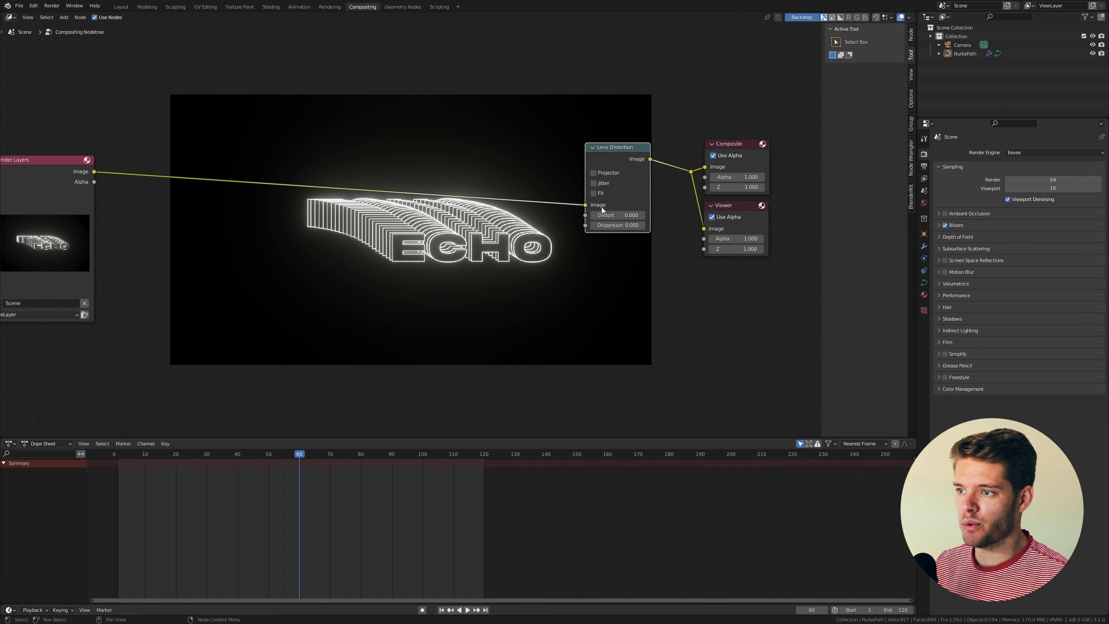
# Enable Projector on the Lens Distortion node and set its Dispersion to 0.3
pyautogui.moveTo(620, 225); pyautogui.dragTo(655, 225)
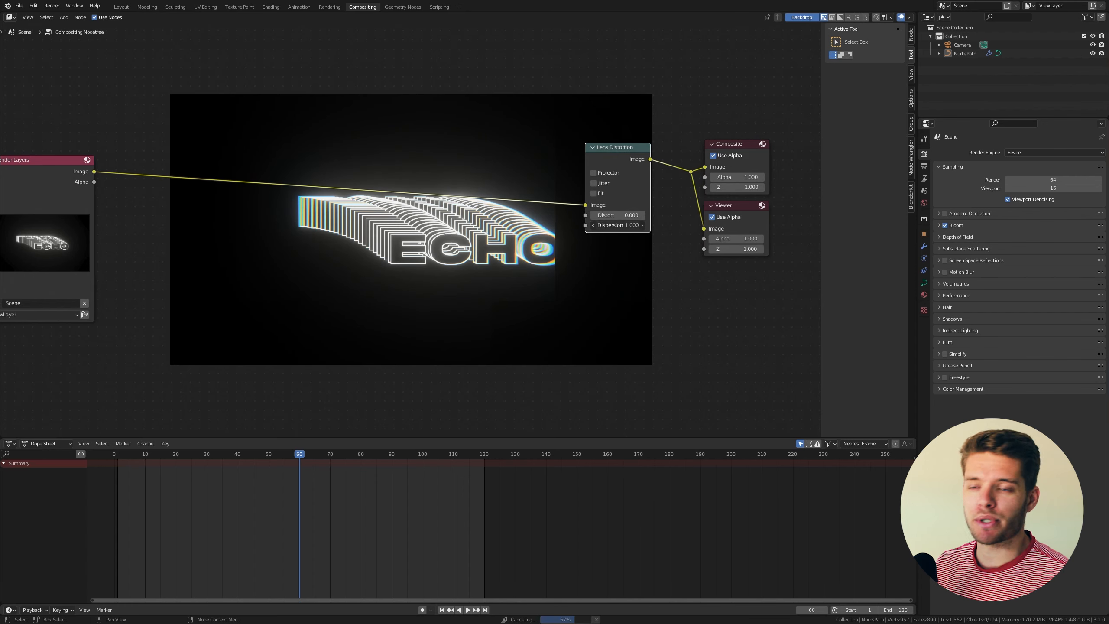
pyautogui.click(593, 173)
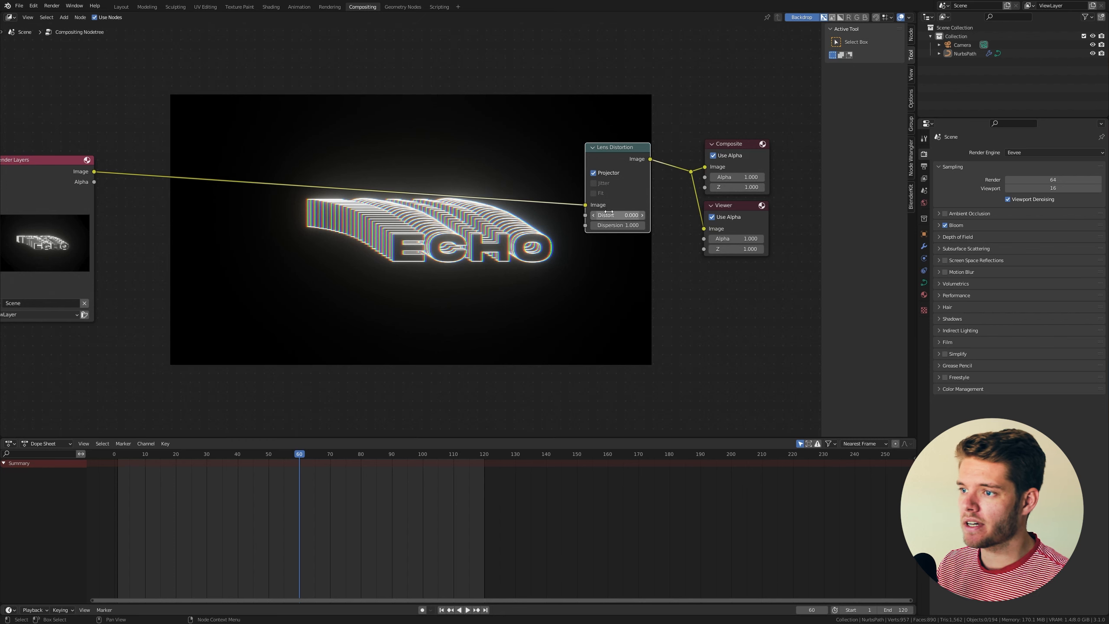
pyautogui.click(607, 225)
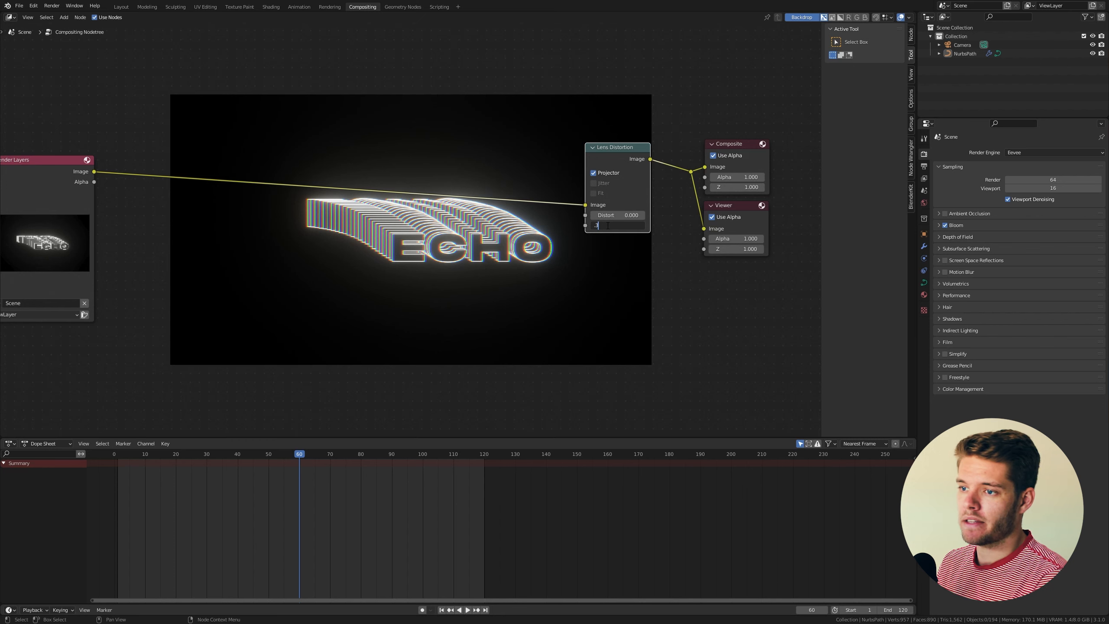
pyautogui.press('Return')
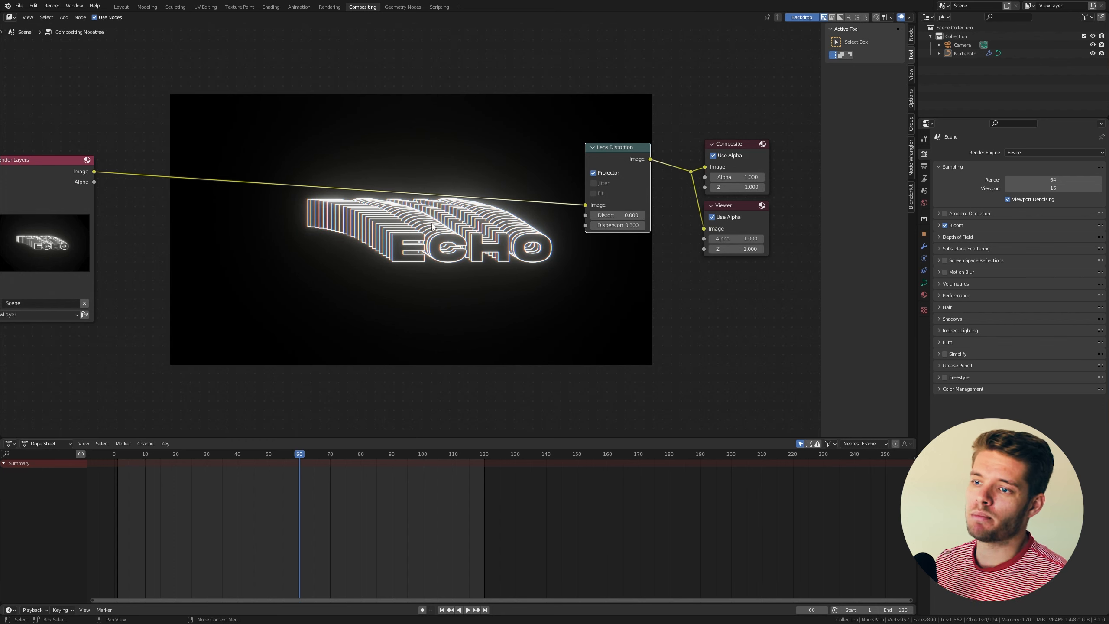
# Insert a duplicate of the Lens Distortion node between the original and the outputs, with Projector turned off
pyautogui.moveTo(628, 148); pyautogui.dragTo(536, 144)
pyautogui.hotkey('shift', 'd')
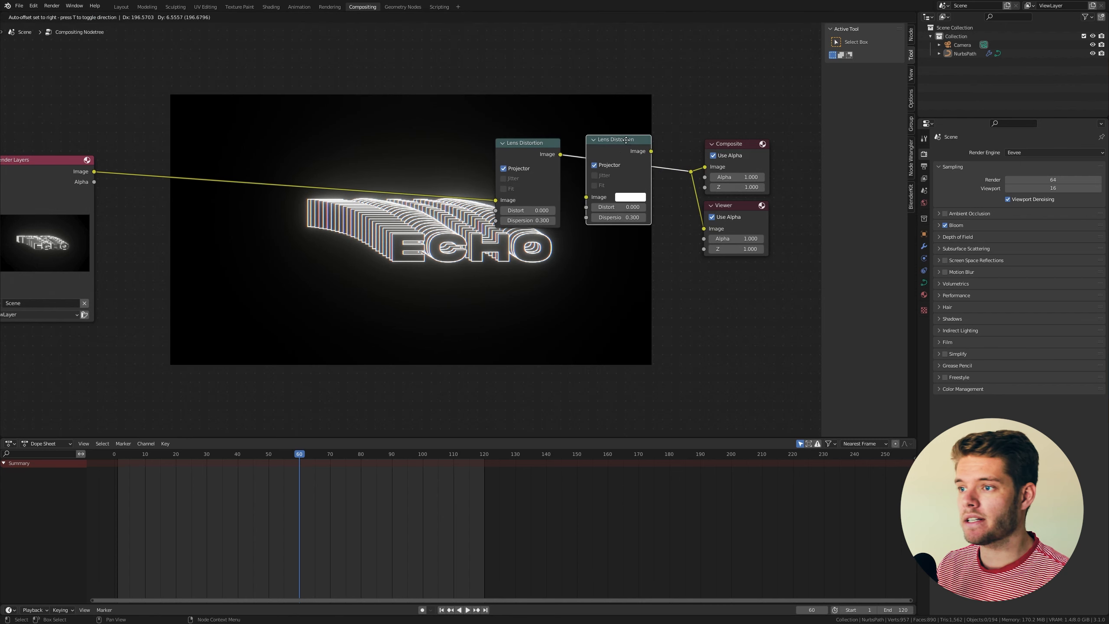
pyautogui.click(634, 139)
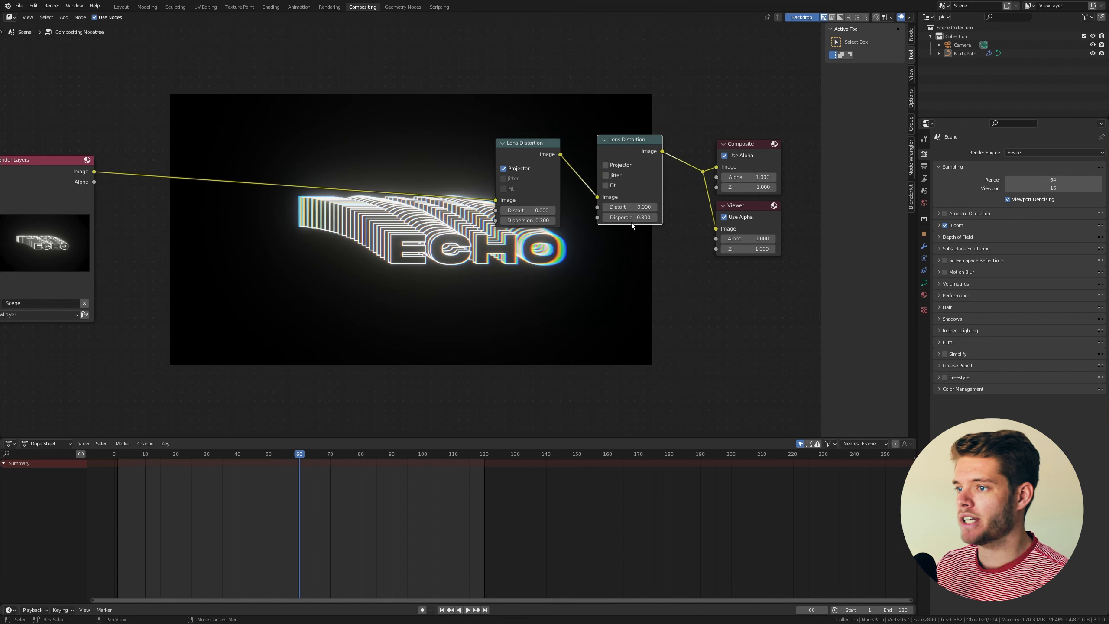
# Set the duplicated Lens Distortion node's Dispersion to 0 and its Distort to -0.1
pyautogui.write('0')
pyautogui.press('Return')
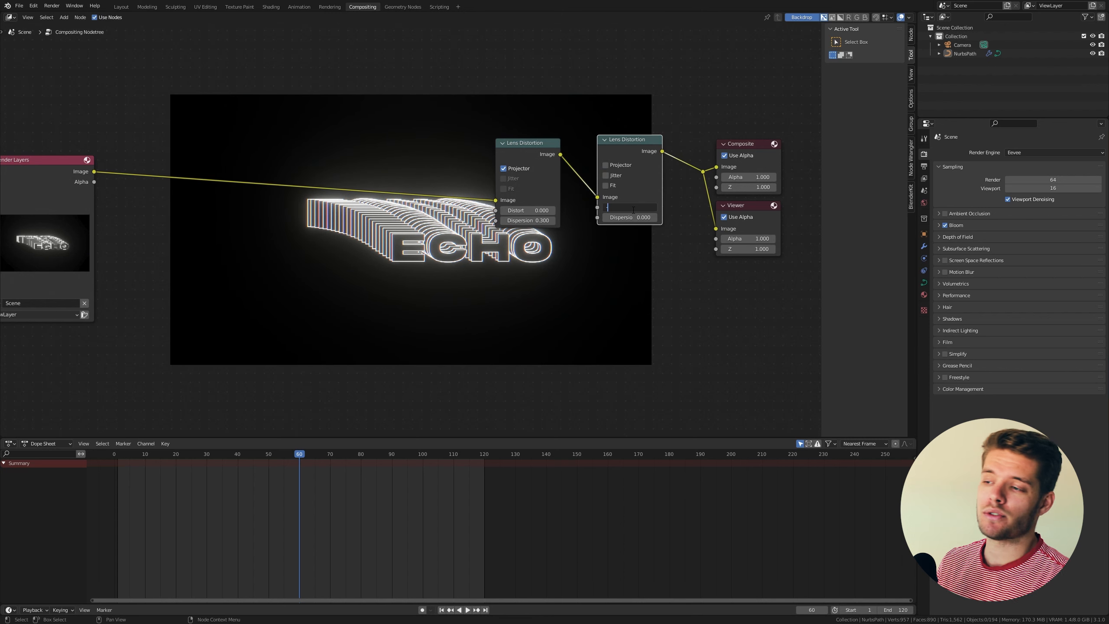
pyautogui.click(633, 209)
pyautogui.write('-.1')
pyautogui.press('Return')
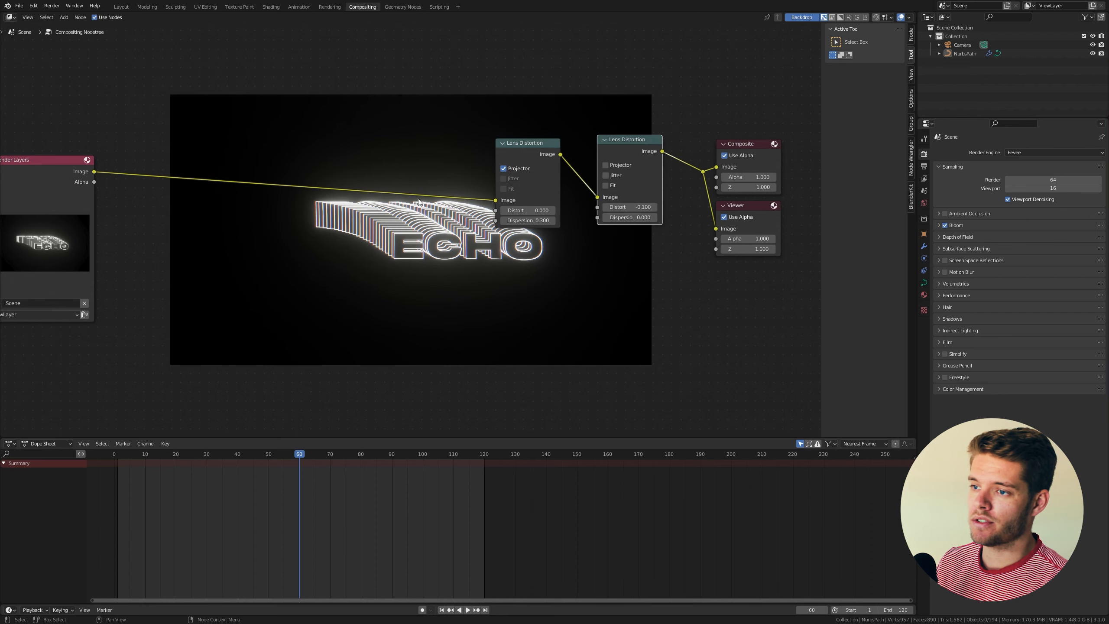
# Enable Jitter on the second Lens Distortion node, the one feeding the Composite and Viewer outputs
pyautogui.click(608, 175)
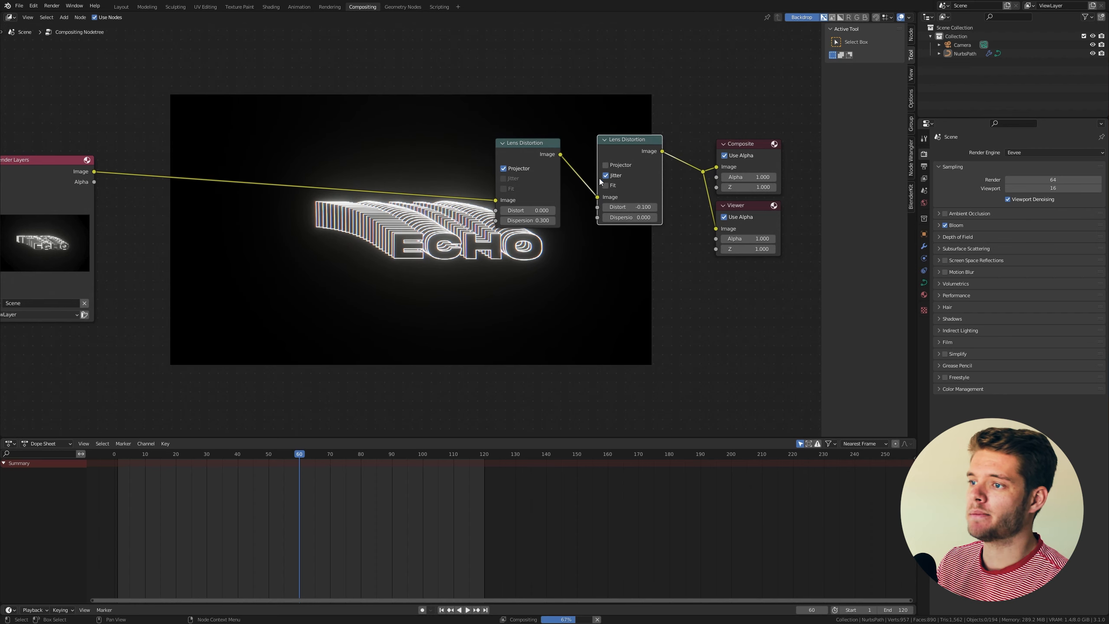
pyautogui.hotkey('alt', 'v')
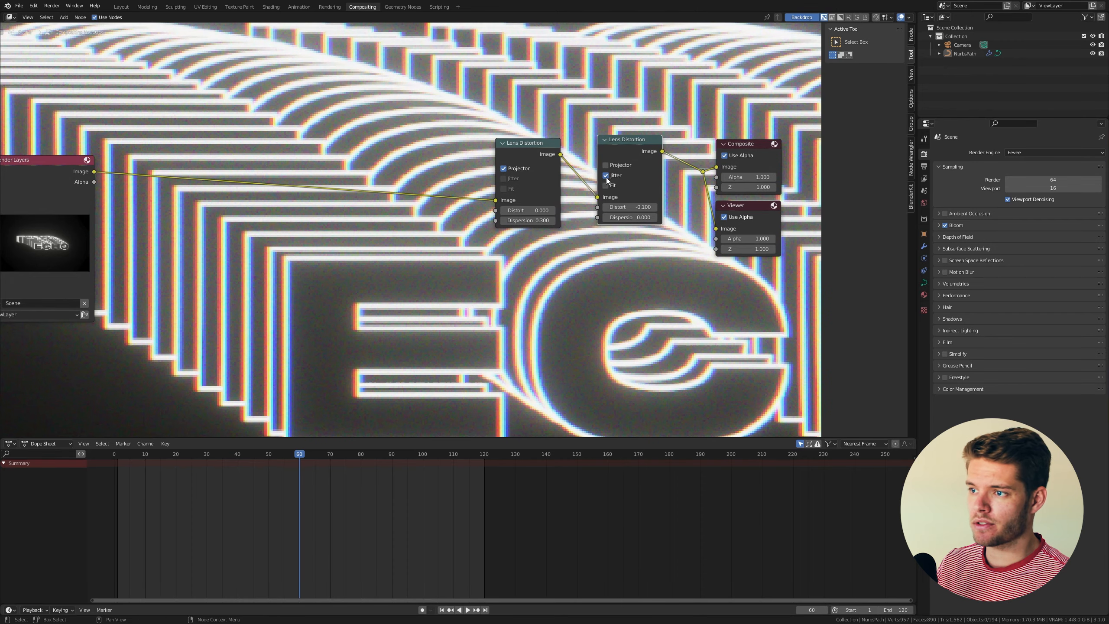
pyautogui.press('v')
pyautogui.press('v')
pyautogui.press('v')
pyautogui.press('v')
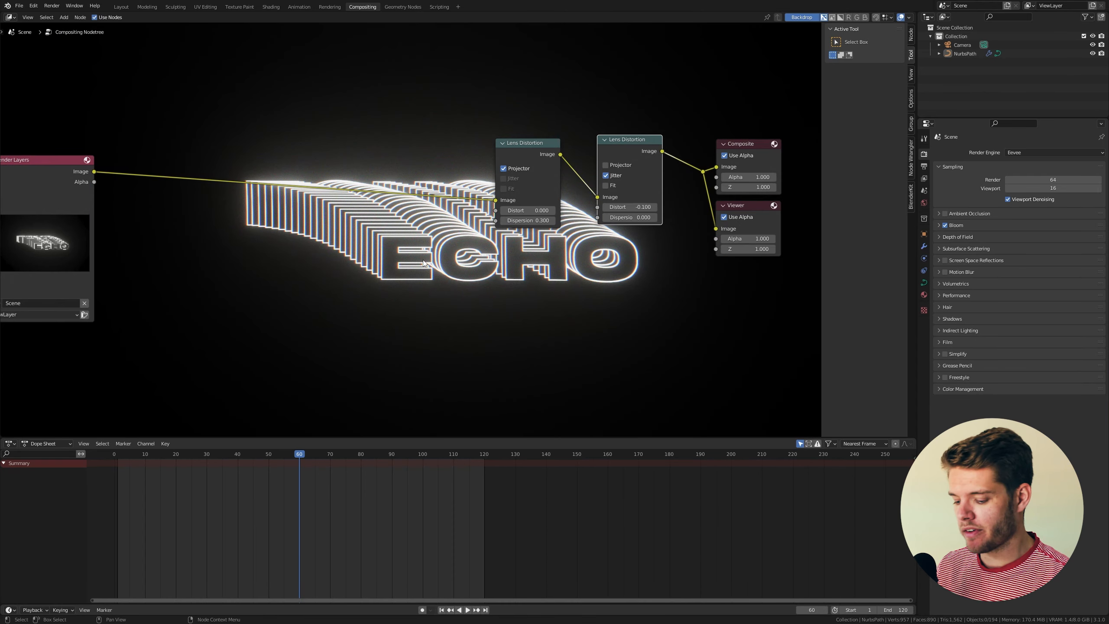
pyautogui.press('v')
pyautogui.press('v')
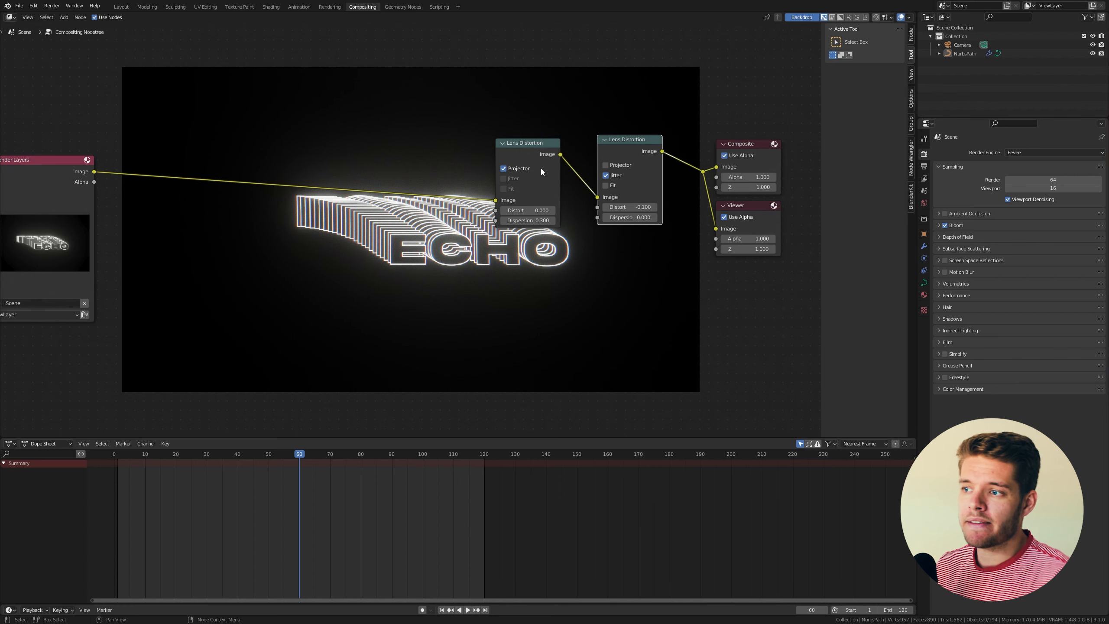
# Set the render output's file format to FFmpeg Video and expand its Encoding settings
pyautogui.click(925, 166)
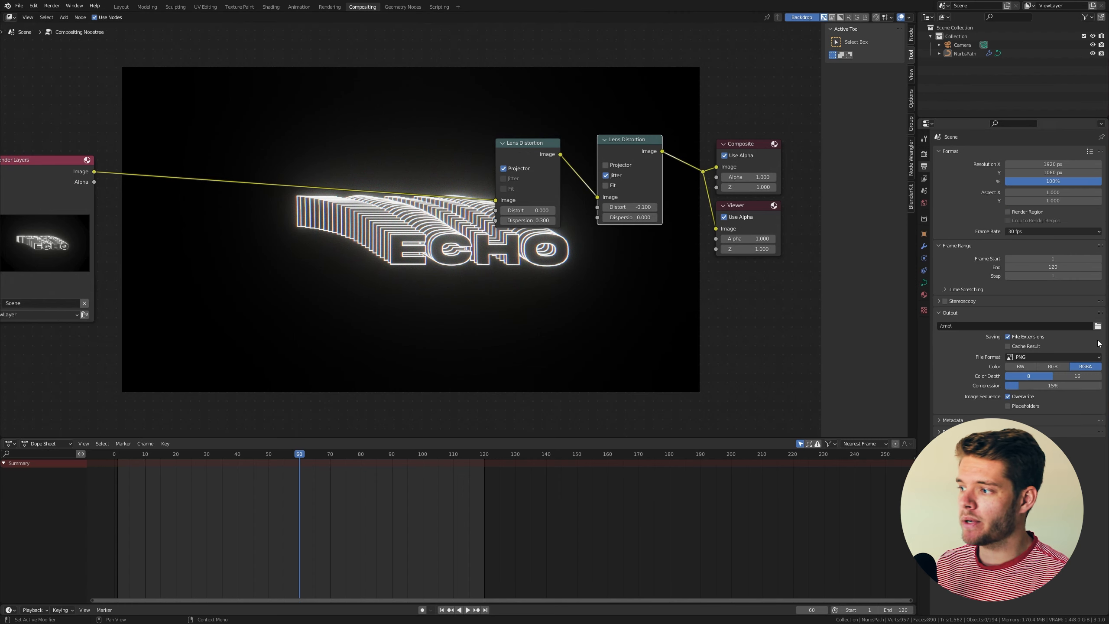
pyautogui.click(1053, 357)
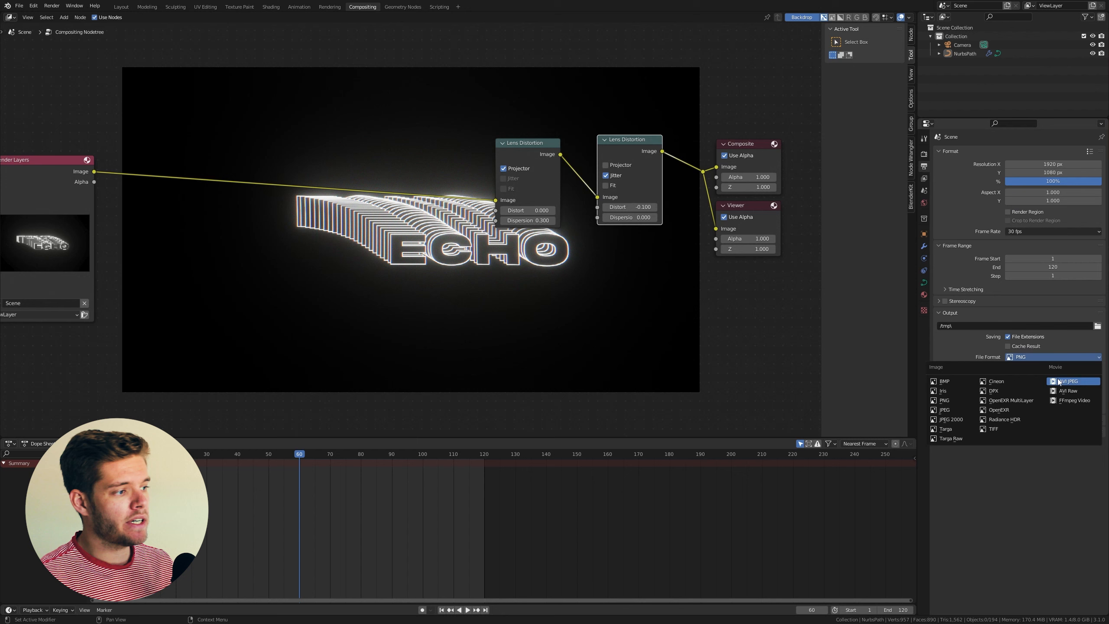
pyautogui.click(1068, 402)
pyautogui.click(1009, 380)
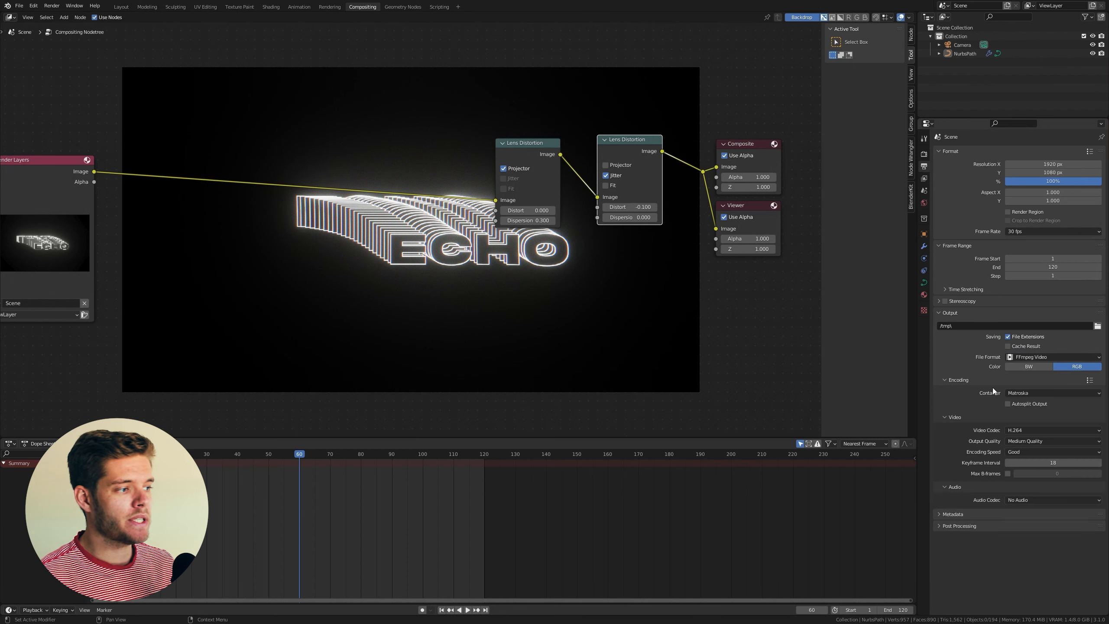
# Set the video encoding container to MPEG-4 and the output quality to Perceptually Lossless
pyautogui.click(1044, 393)
pyautogui.click(1029, 421)
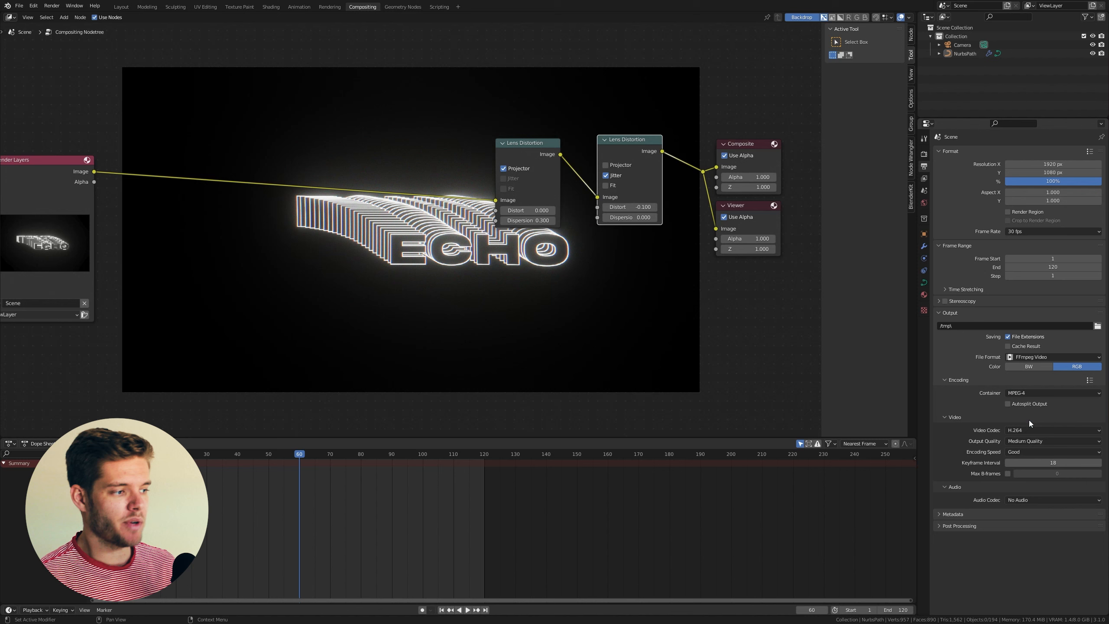
pyautogui.click(1040, 440)
pyautogui.click(1037, 471)
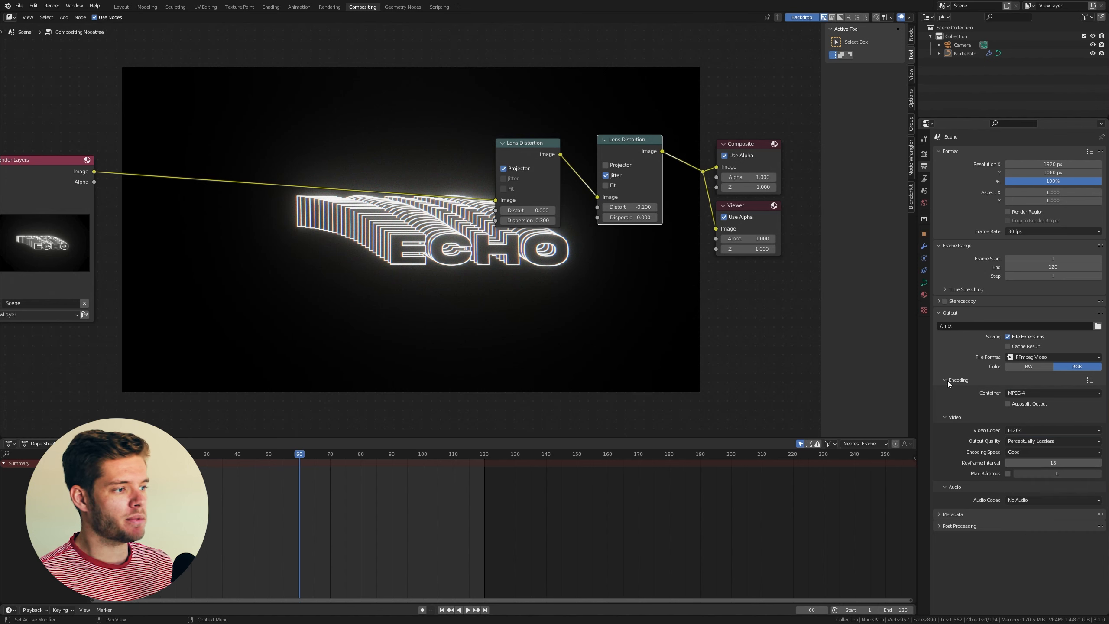